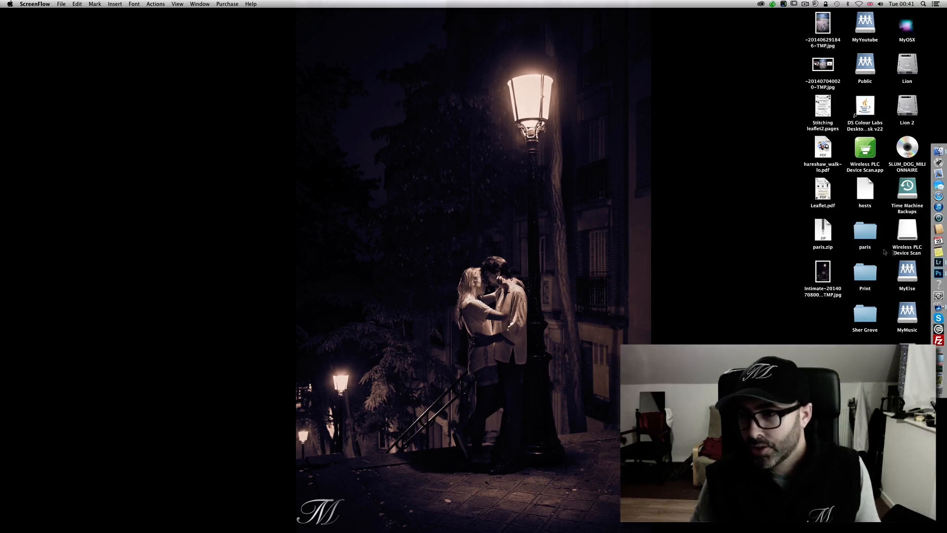
- Switch to Lightroom and open the photo _MG_1253.CR2 of the two men in the Develop module
click(938, 262)
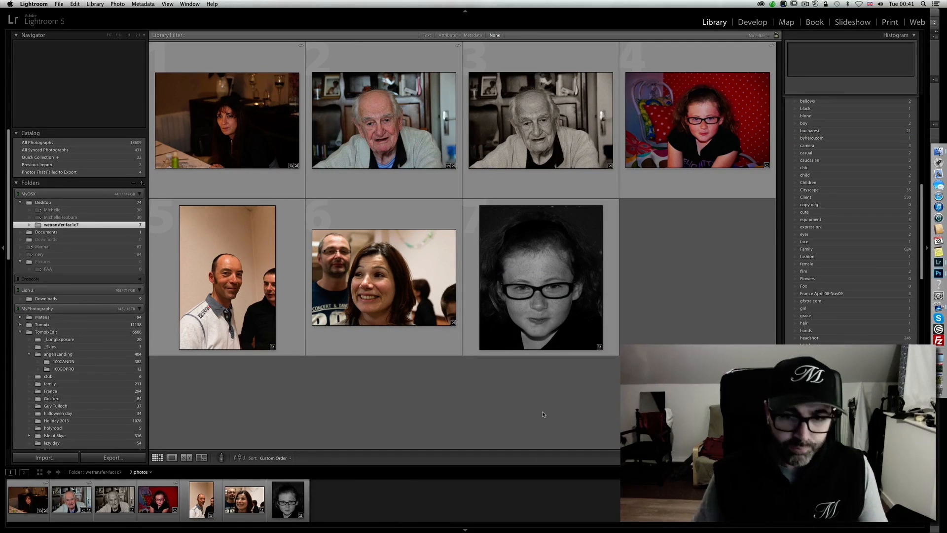
click(251, 145)
click(554, 147)
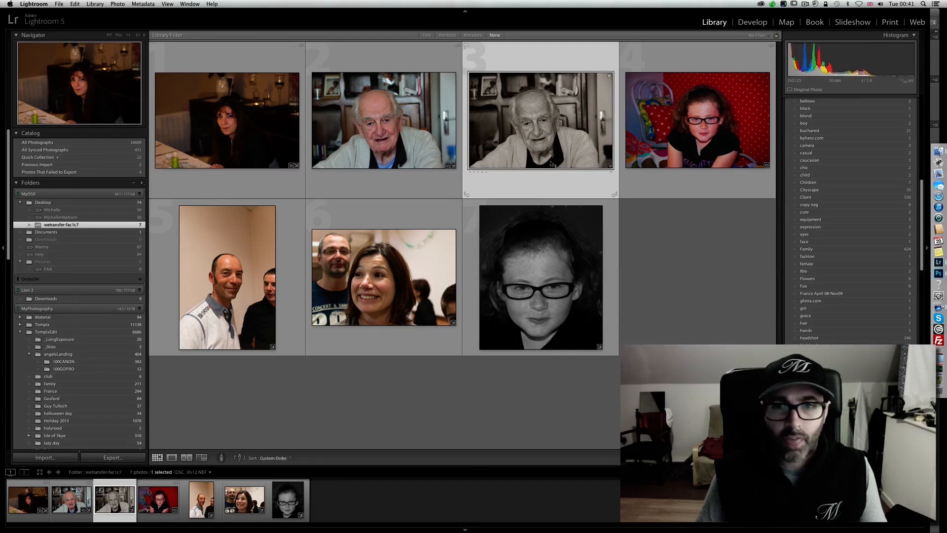
click(565, 266)
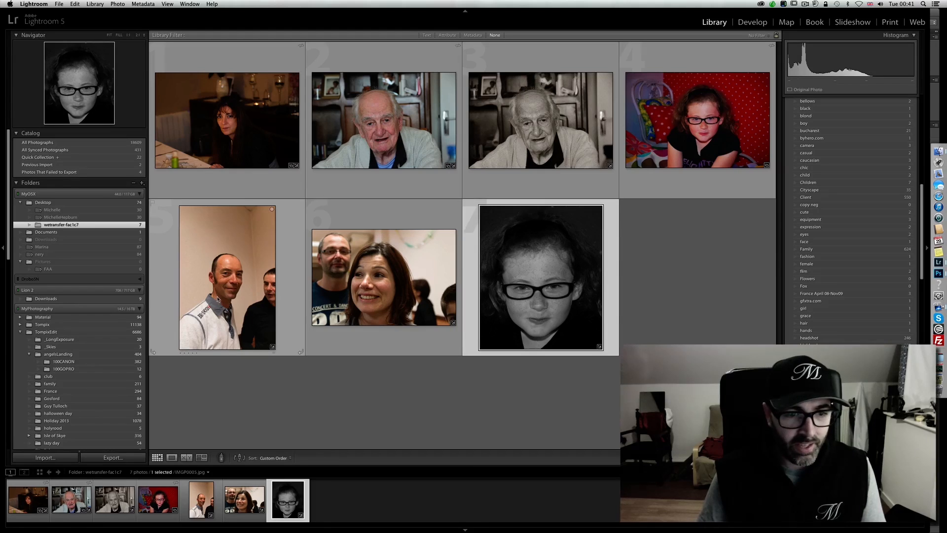
click(220, 300)
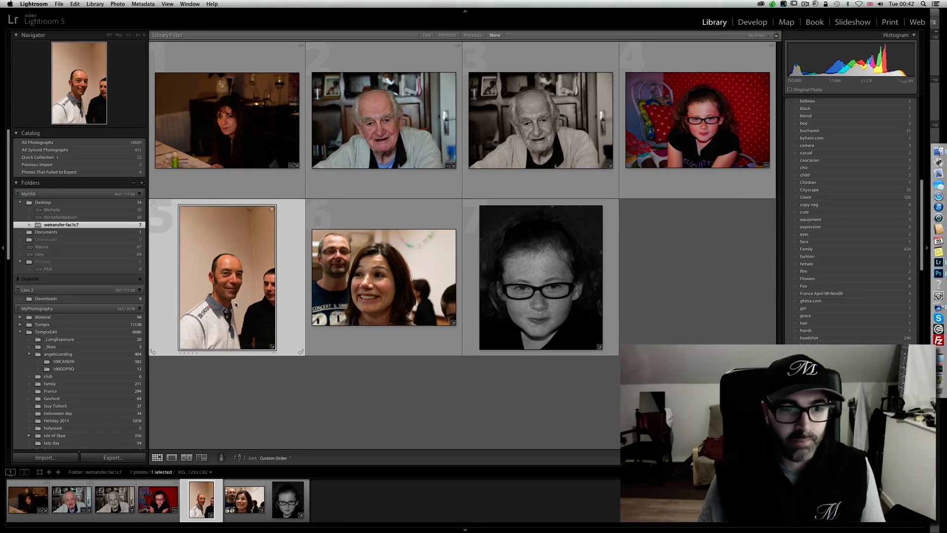
double_click(237, 305)
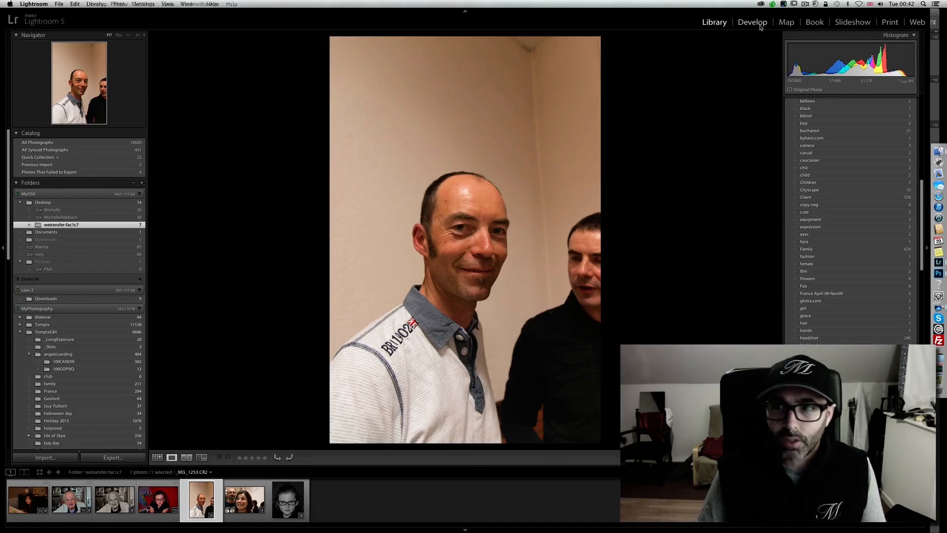
click(755, 22)
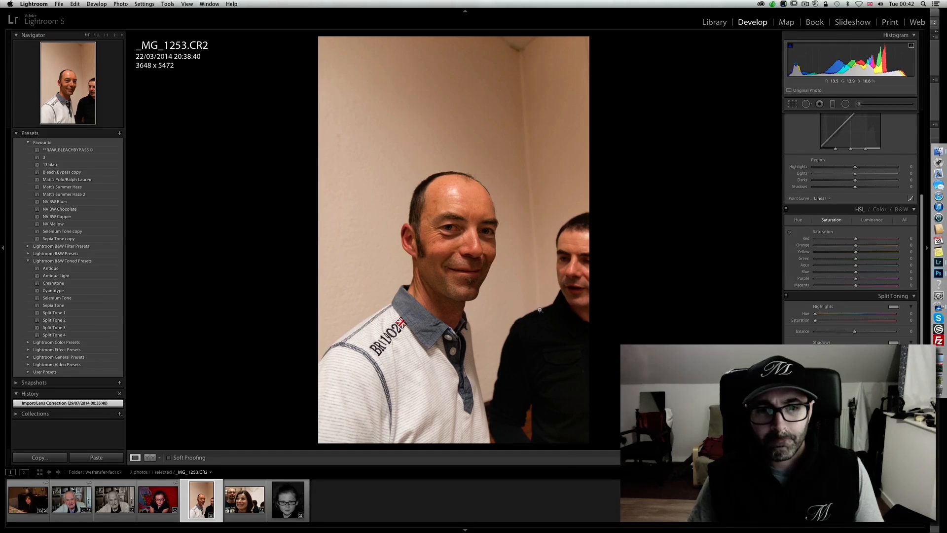
- Crop the photo tightly around the smiling man's head and collar, to about 1841 x 2762 pixels
click(793, 105)
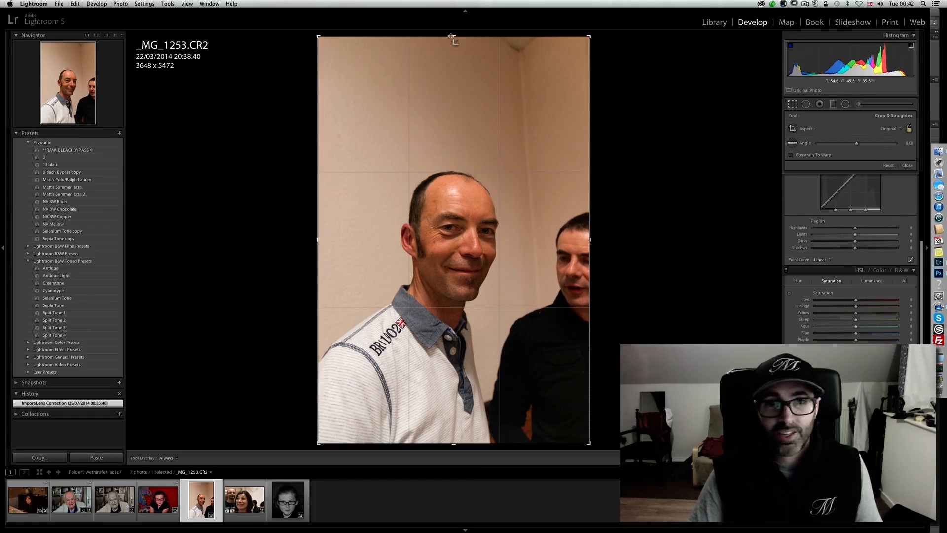
drag(455, 36, 457, 295)
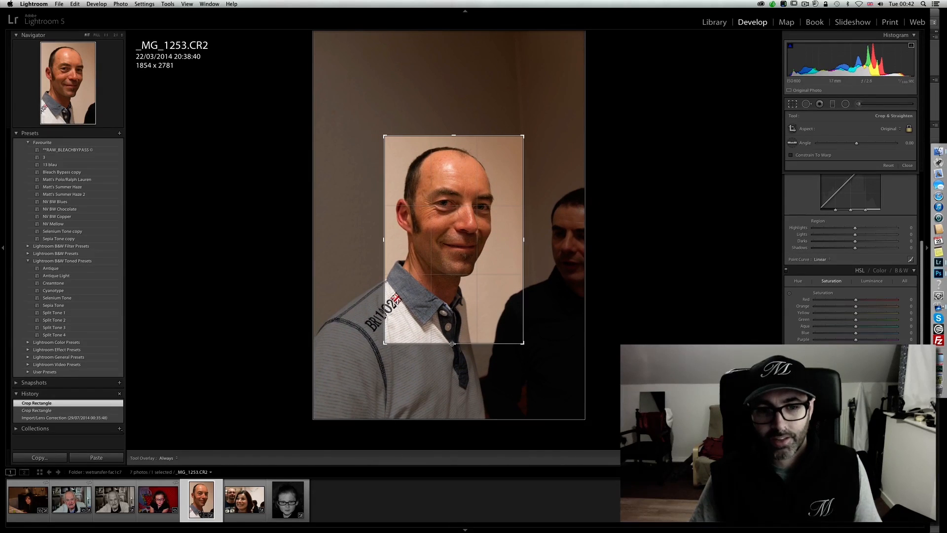
drag(454, 344, 455, 343)
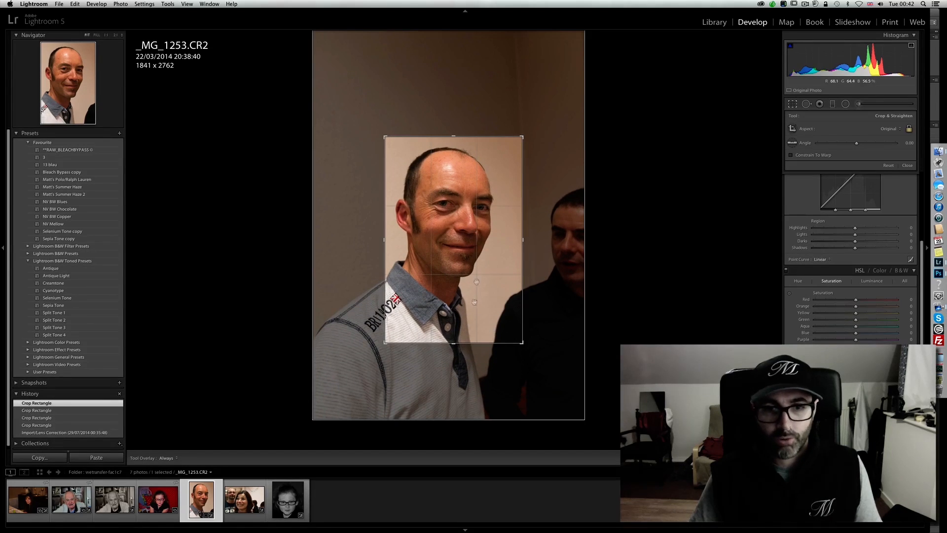
click(792, 104)
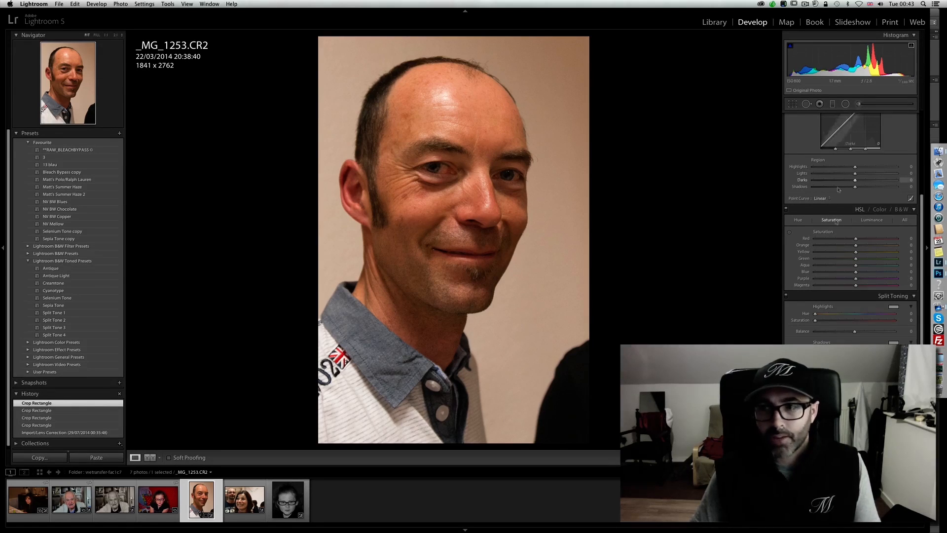
- Add a dark post-crop vignette to the portrait, adjusting its amount and midpoint and setting the feather to 100
scroll(921, 202, up, 10)
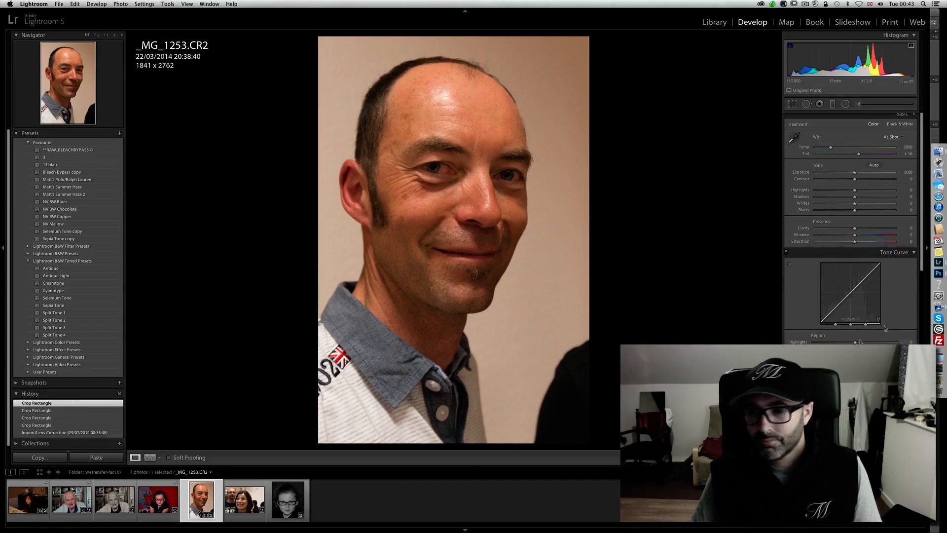
scroll(886, 328, down, 10)
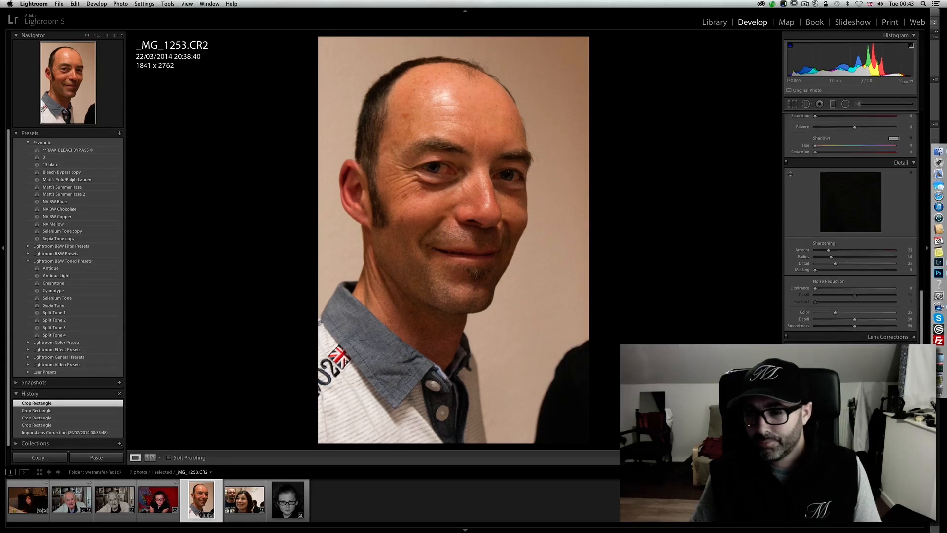
drag(855, 374, 896, 394)
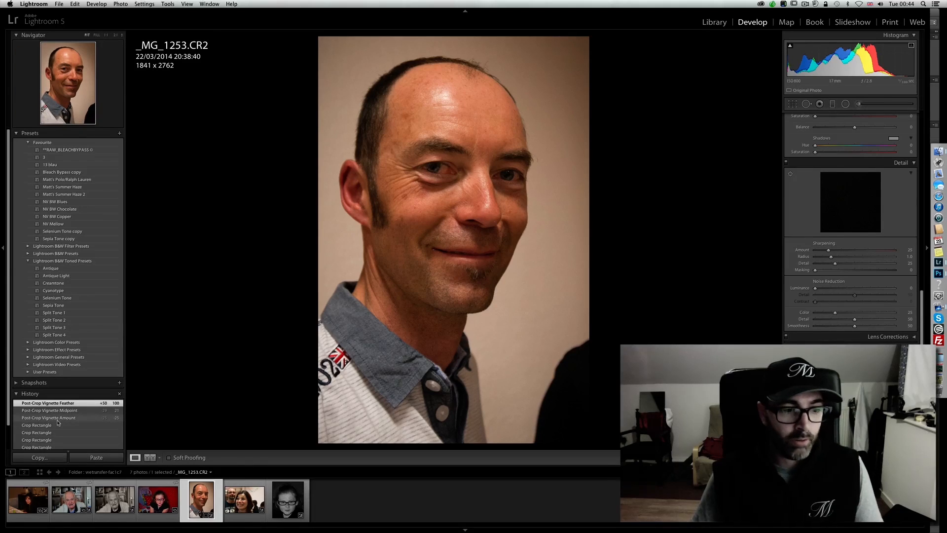
- Compare the imported original with the vignetted crop using the edit history, ending on the latest state
scroll(62, 427, down, 3)
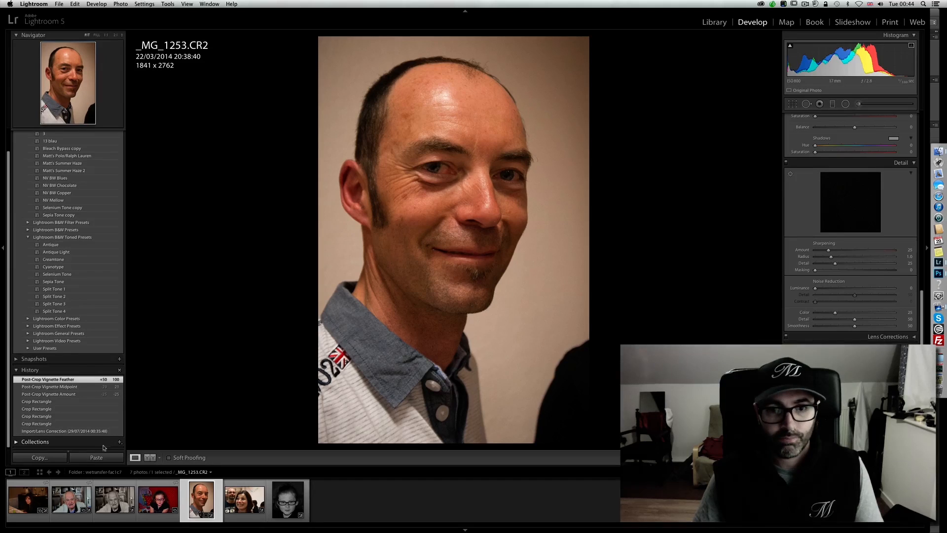
click(103, 431)
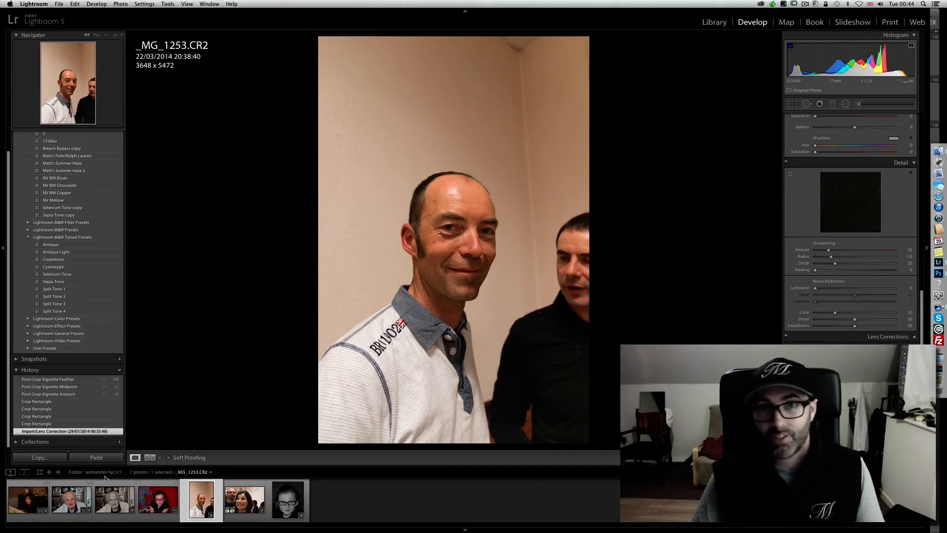
click(74, 380)
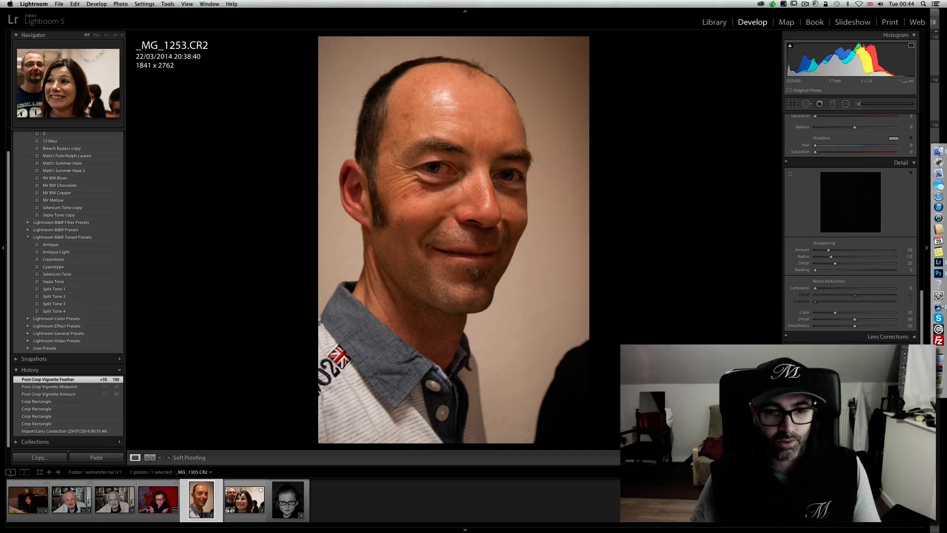
- Open _MG_1305.CR2 and crop it to about 3384 x 2256 pixels around the woman's face
click(242, 506)
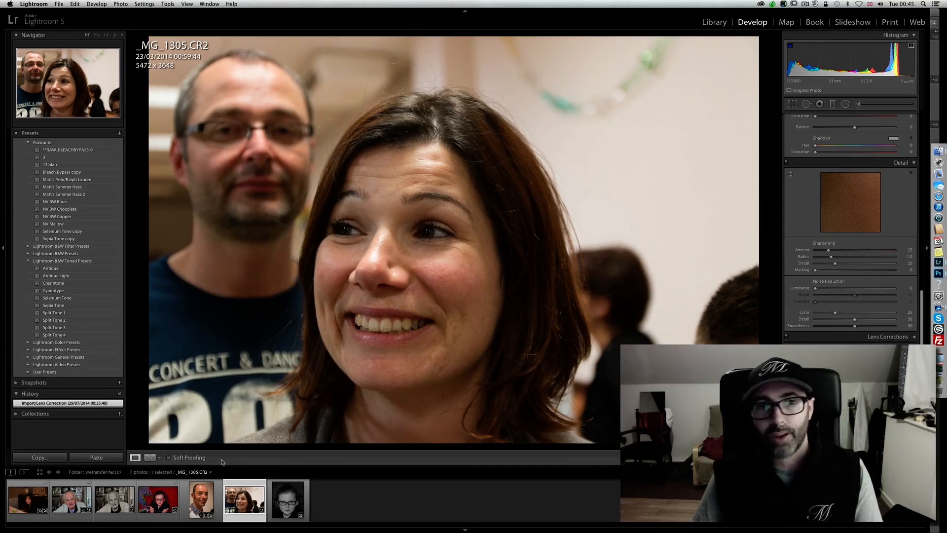
click(792, 103)
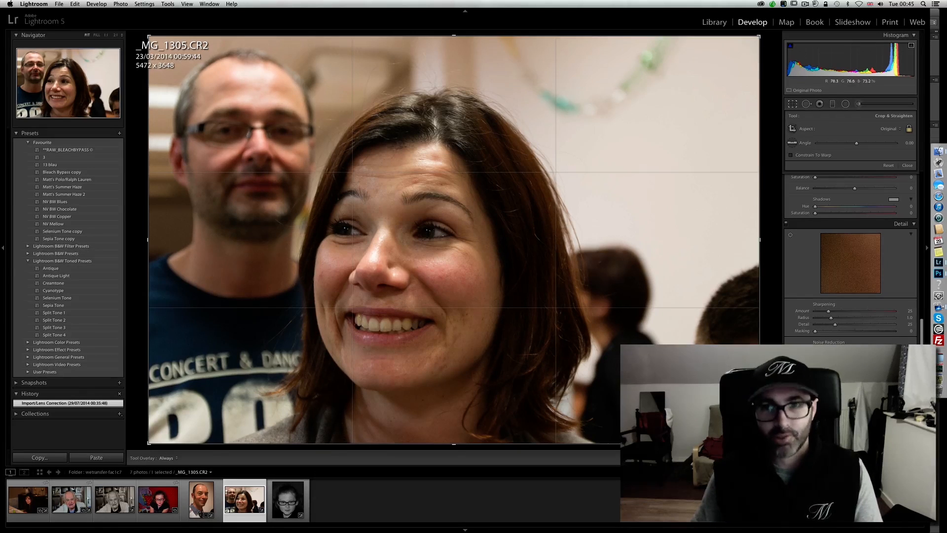
drag(760, 443, 642, 367)
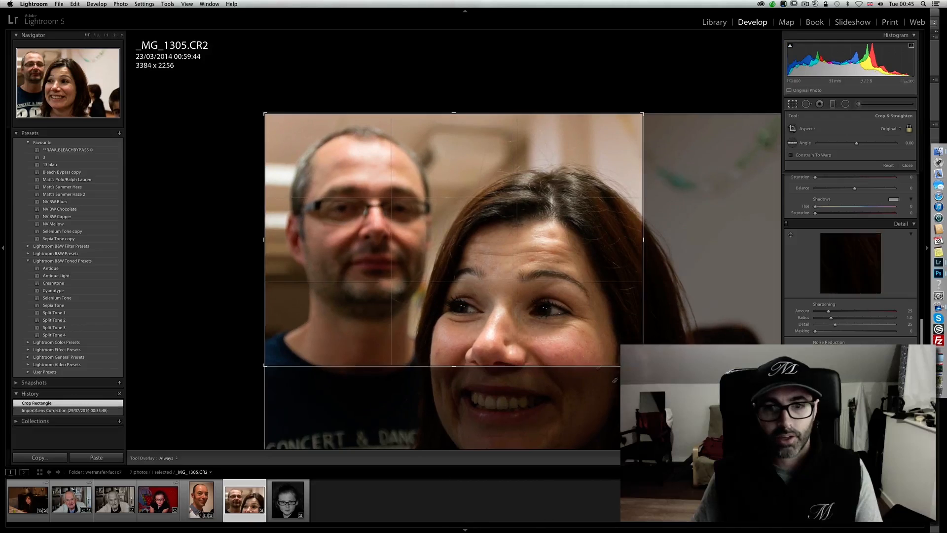
drag(576, 325, 519, 241)
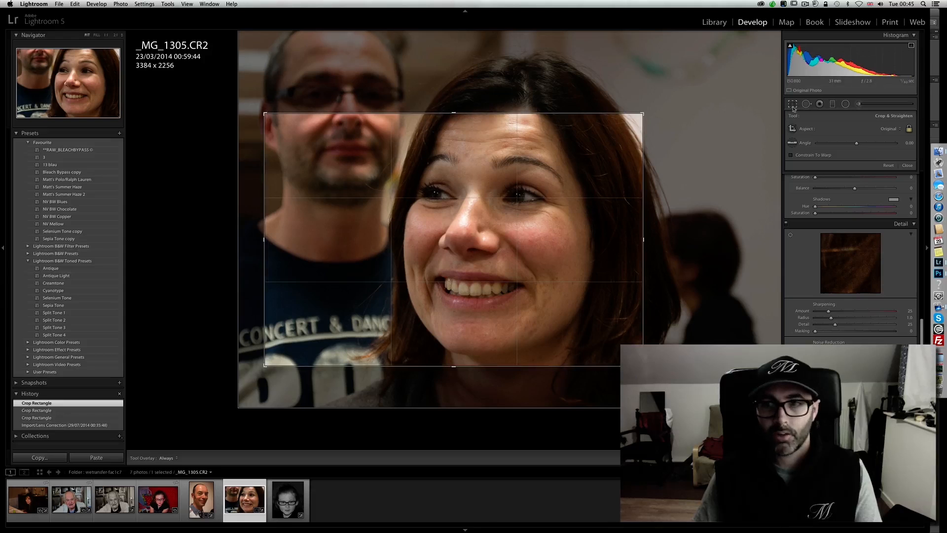
key(Return)
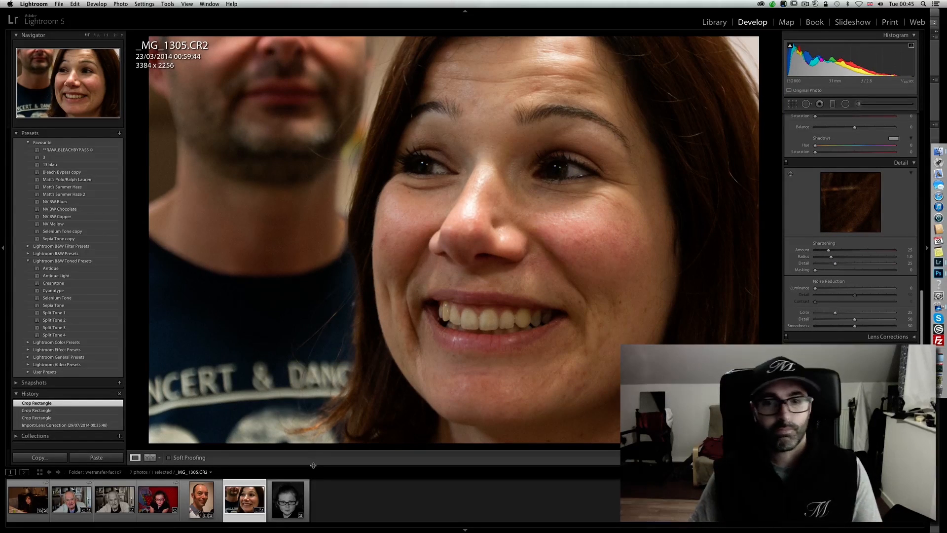
- Reopen the crop, reposition the frame, and tighten it to about 2579 x 1719 pixels to exclude the man behind
click(793, 105)
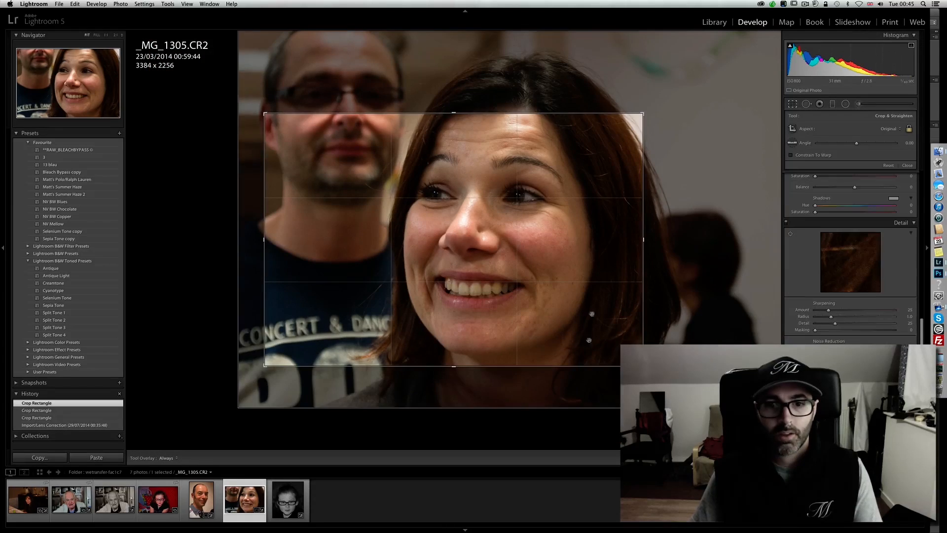
drag(643, 366, 663, 379)
drag(567, 248, 579, 257)
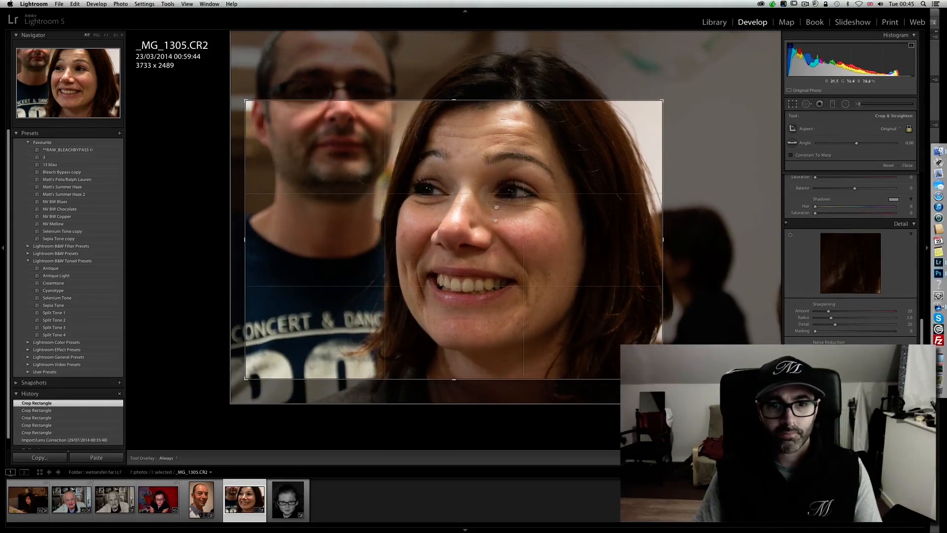
drag(246, 239, 311, 229)
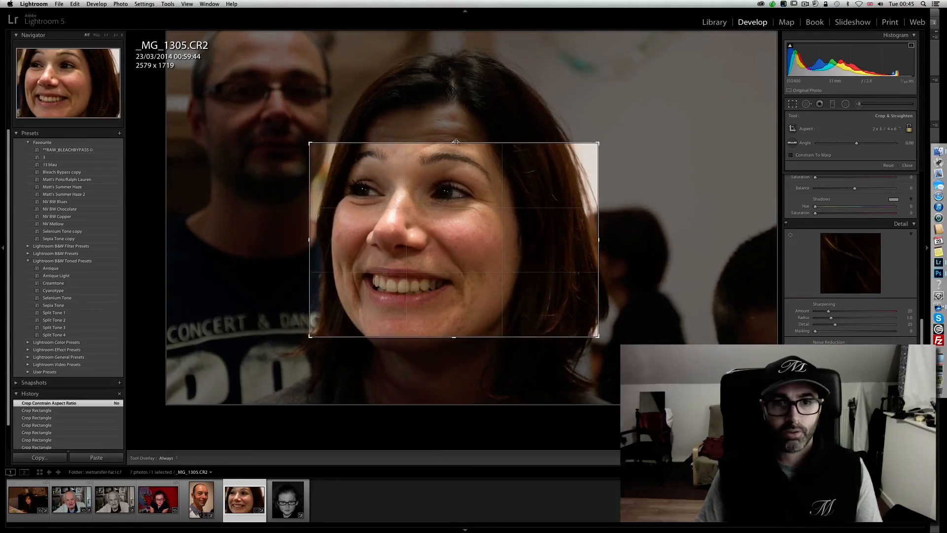
- Unlock the crop's aspect ratio and reshape it into an upright frame of about 2901 x 3333 pixels around the woman's head
drag(458, 144, 458, 106)
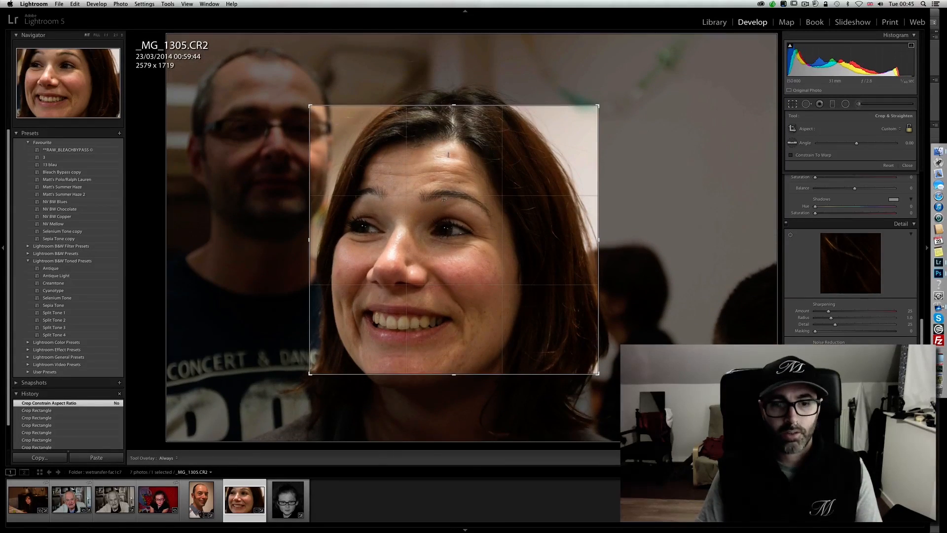
mouse_move(454, 374)
mouse_down()
mouse_move(454, 421)
mouse_move(454, 365)
mouse_up()
drag(469, 268, 504, 236)
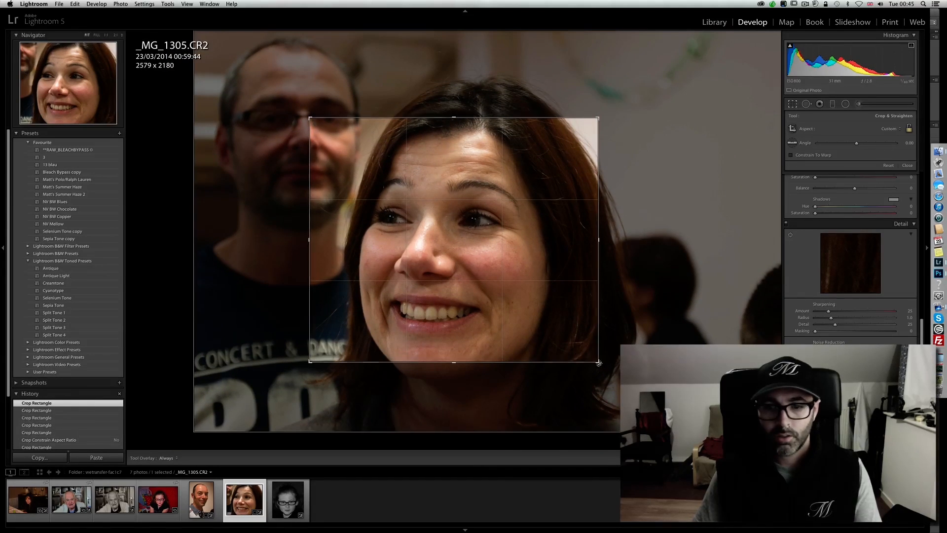
drag(599, 363, 580, 400)
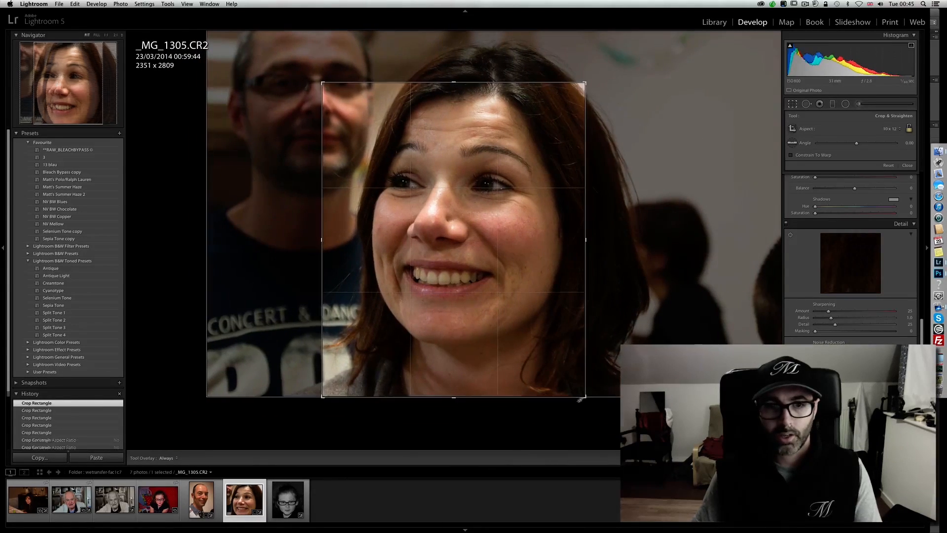
drag(520, 295, 530, 312)
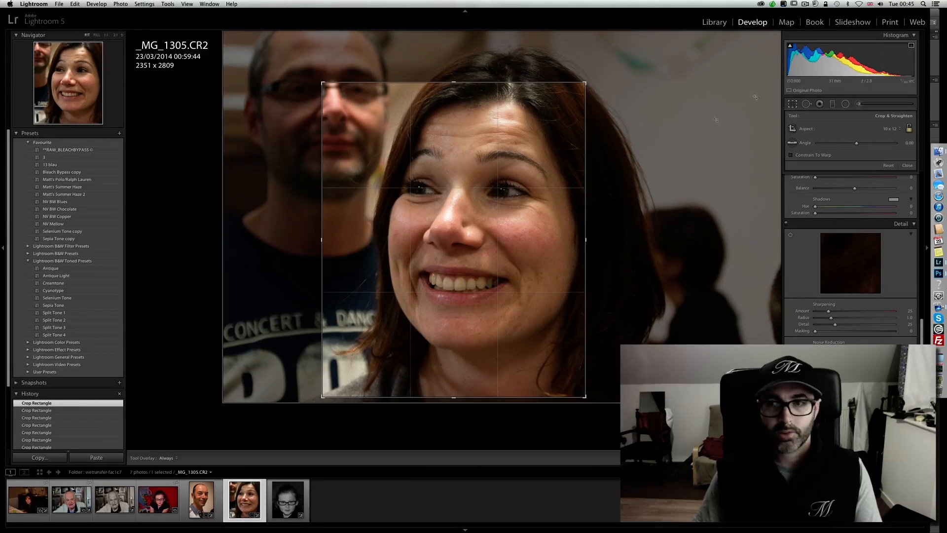
key(r)
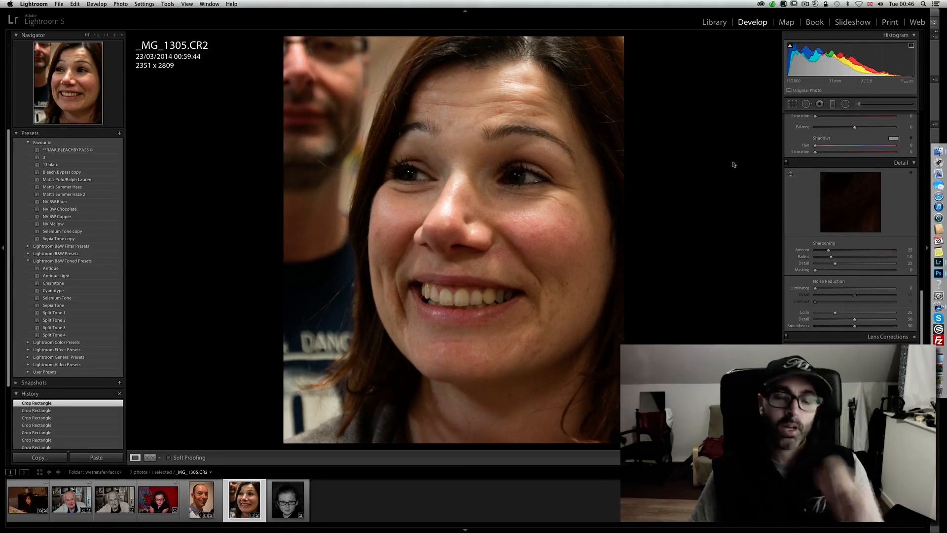
click(792, 104)
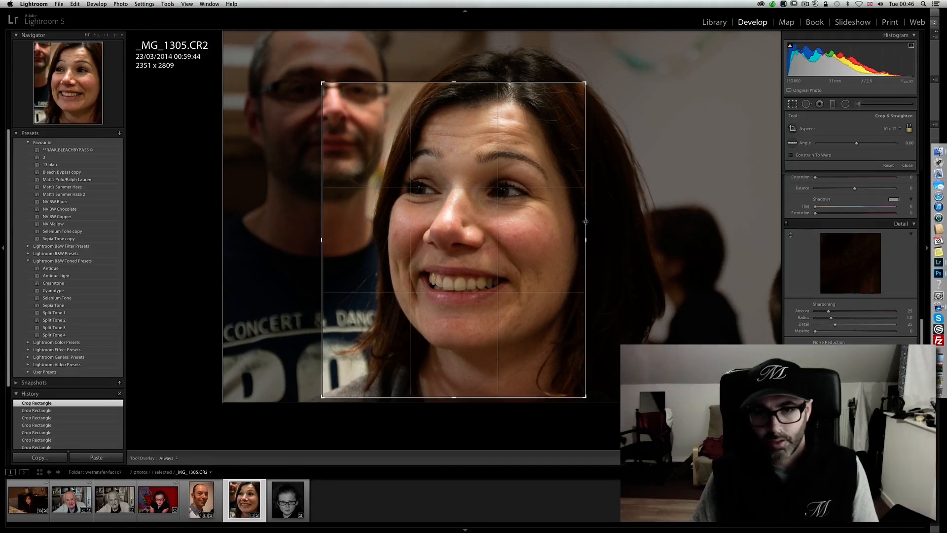
drag(586, 83, 618, 52)
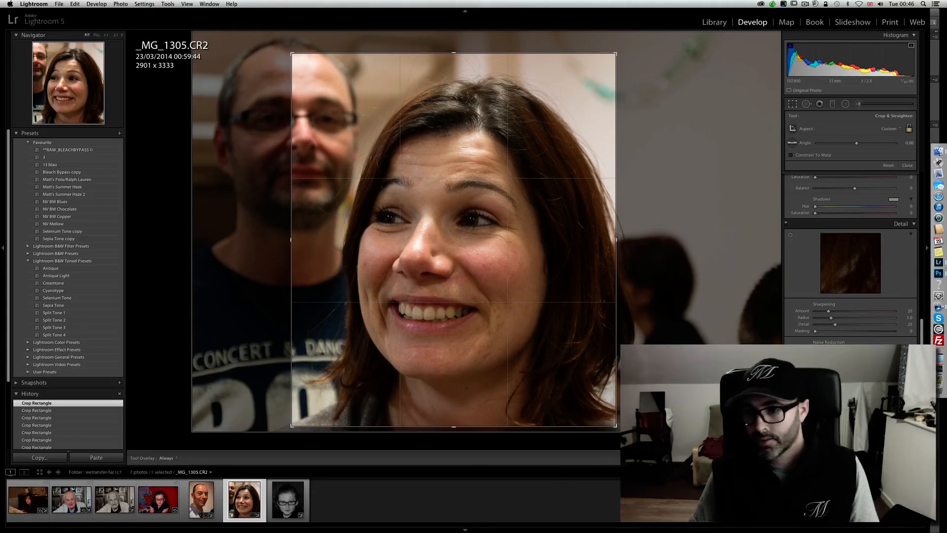
- Apply the crop and darken its surroundings with a post-crop vignette of amount -100 and midpoint 1
scroll(851, 259, down, 4)
drag(855, 373, 831, 373)
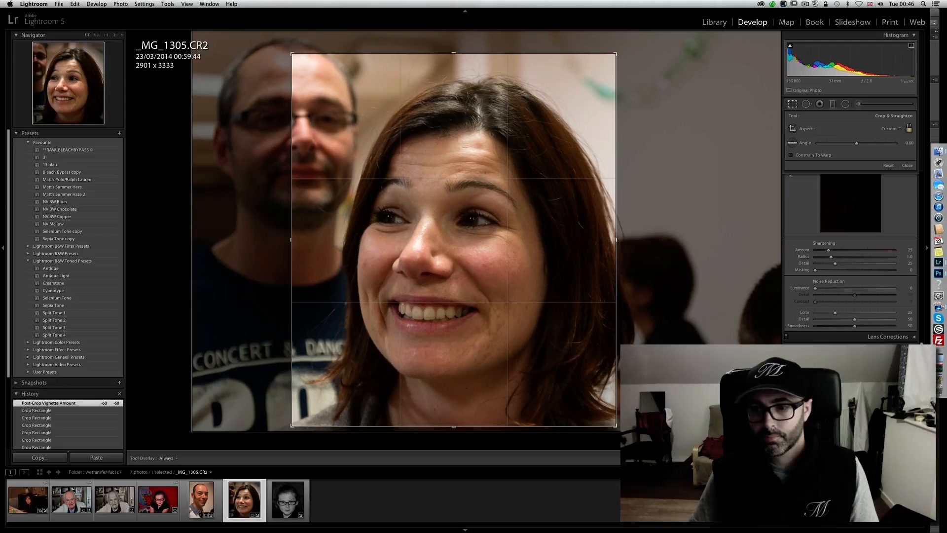
click(793, 104)
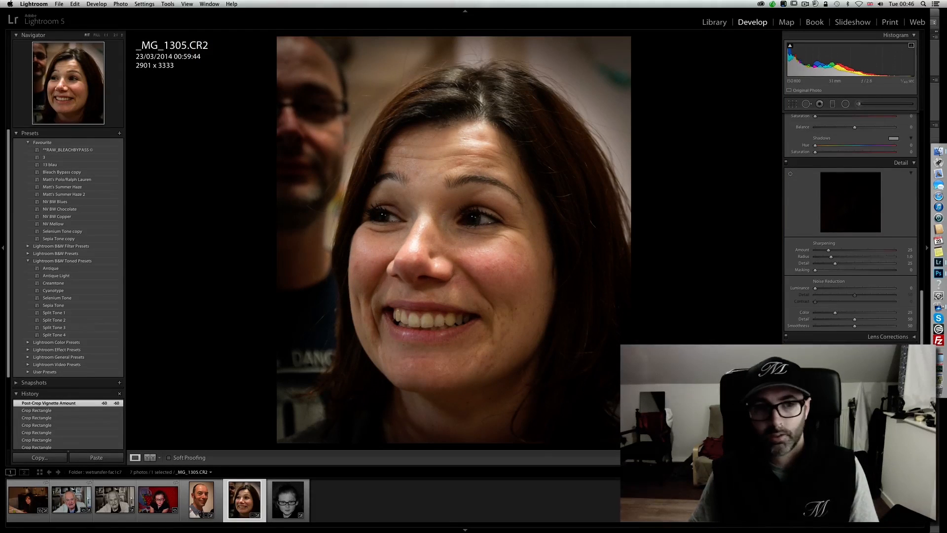
drag(830, 373, 815, 373)
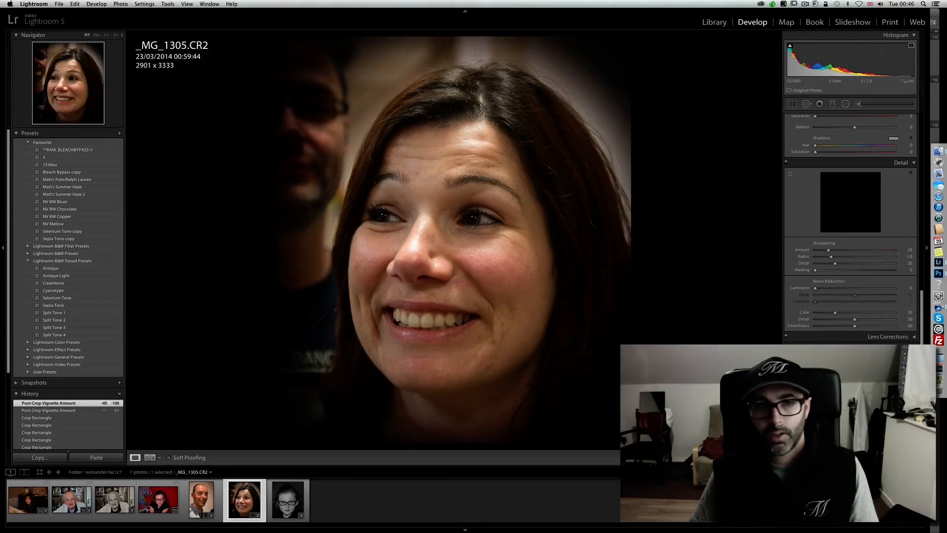
drag(855, 380, 815, 381)
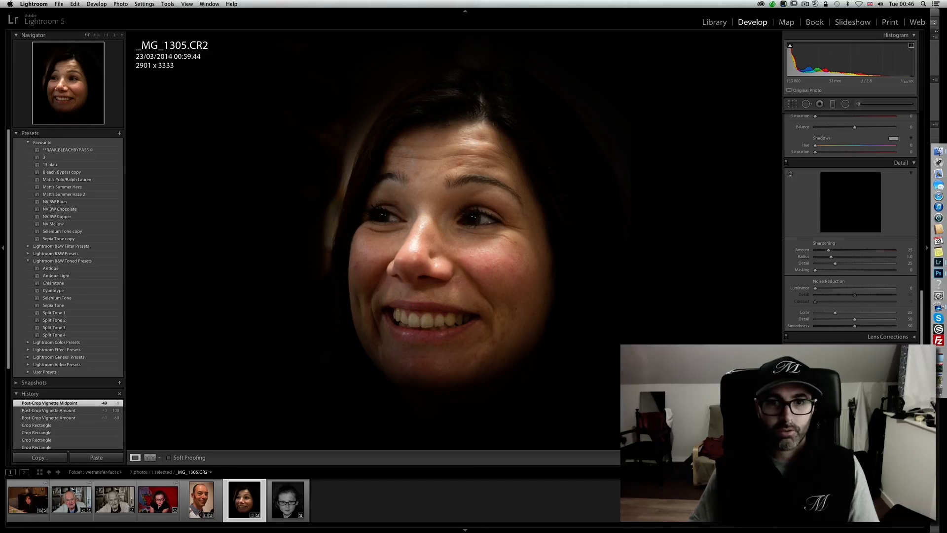
- Reset the vignette's midpoint and amount to their defaults and revert _MG_1305.CR2 to its imported, uncropped state
drag(815, 381, 855, 380)
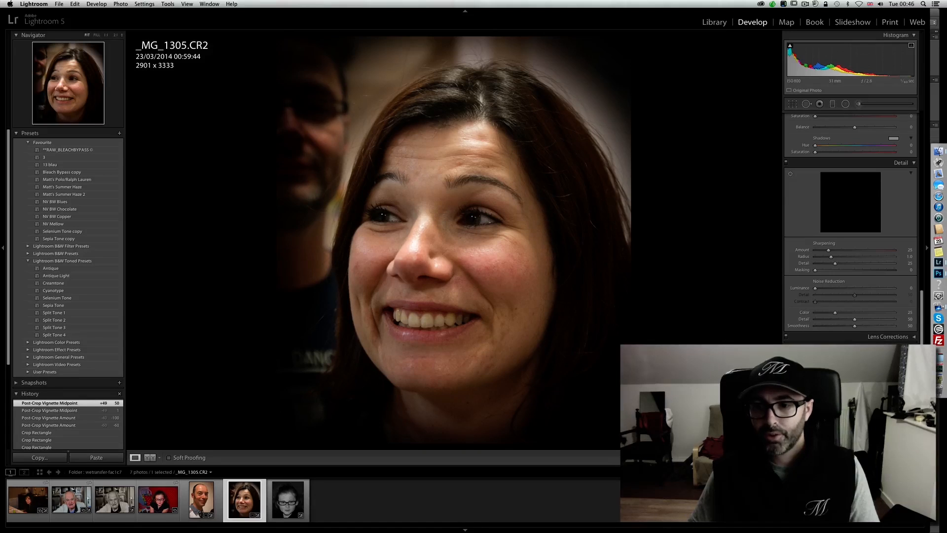
double_click(815, 374)
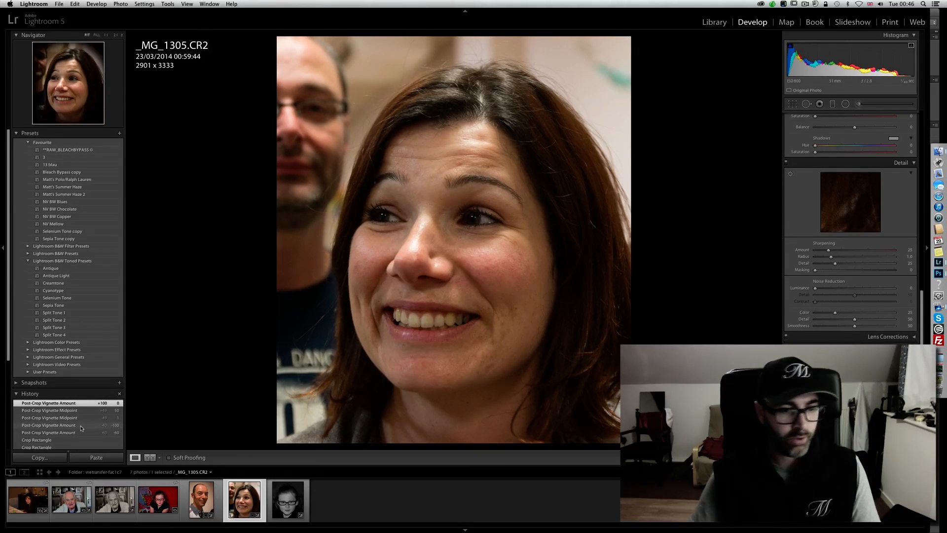
scroll(81, 428, down, 5)
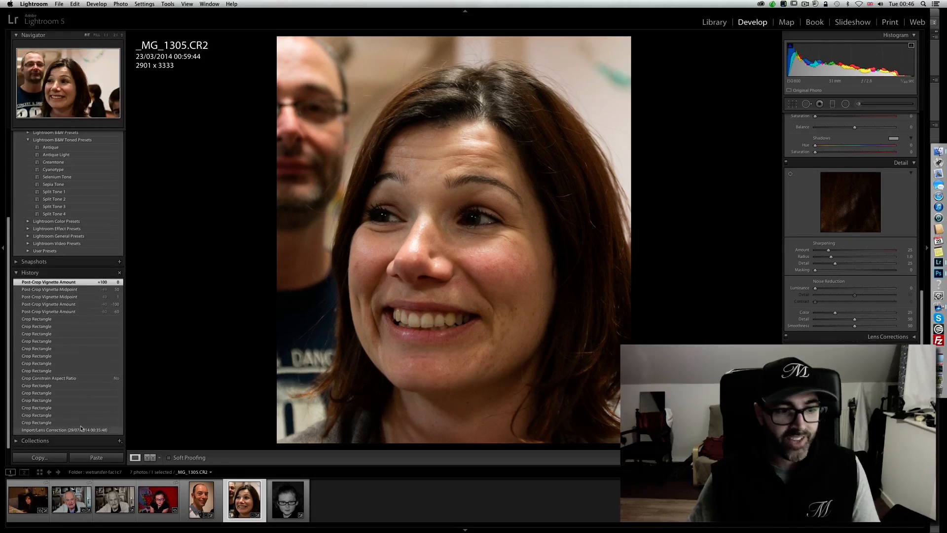
click(115, 430)
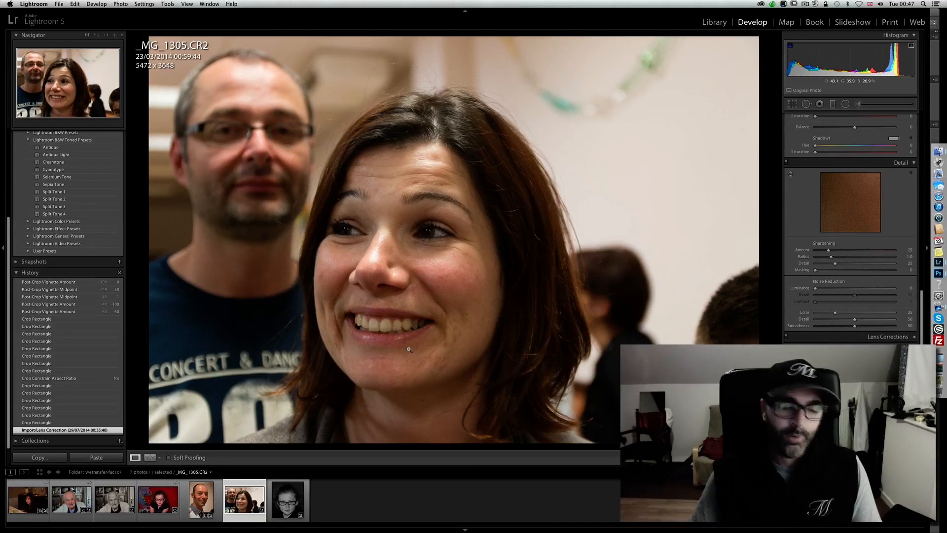
- Open IMG_2497.JPG and crop it to about 3852 x 2568 pixels, framing the elderly man's face tightly
click(116, 501)
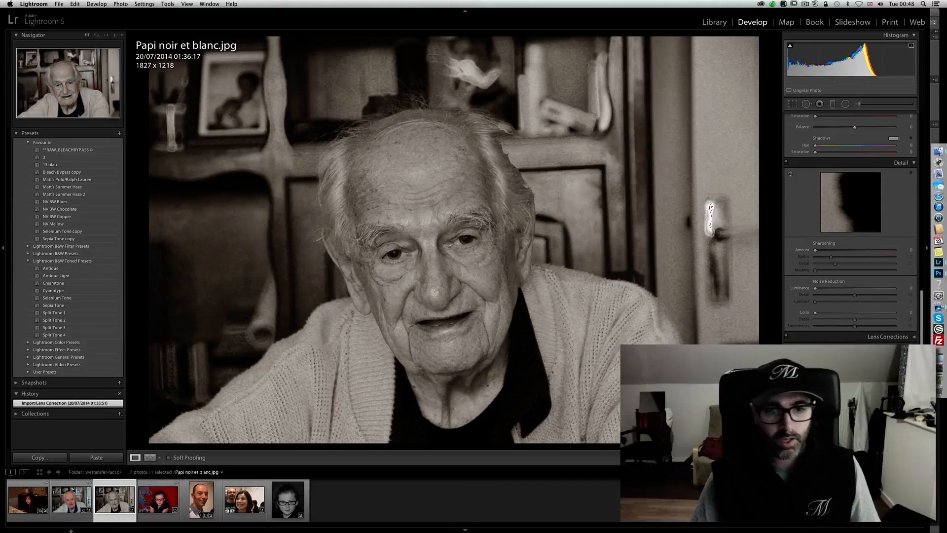
click(72, 515)
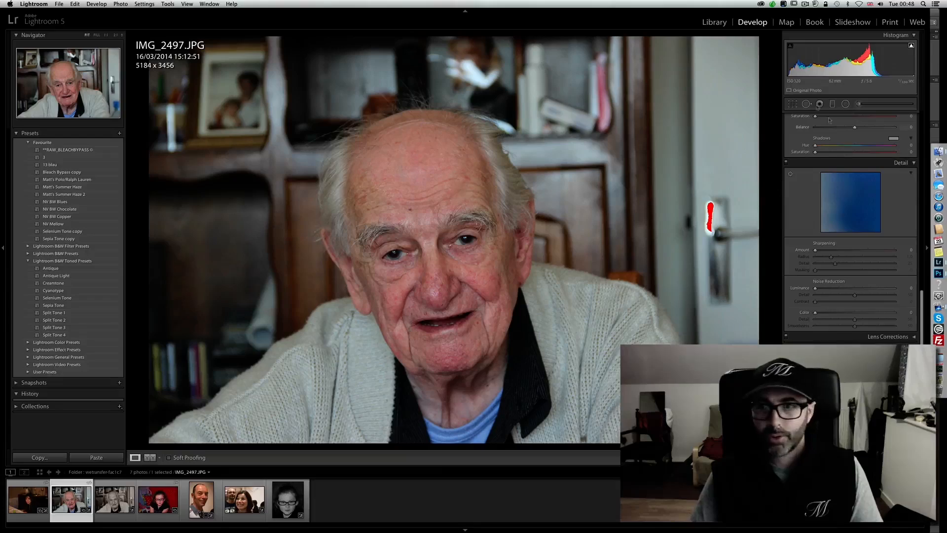
click(793, 104)
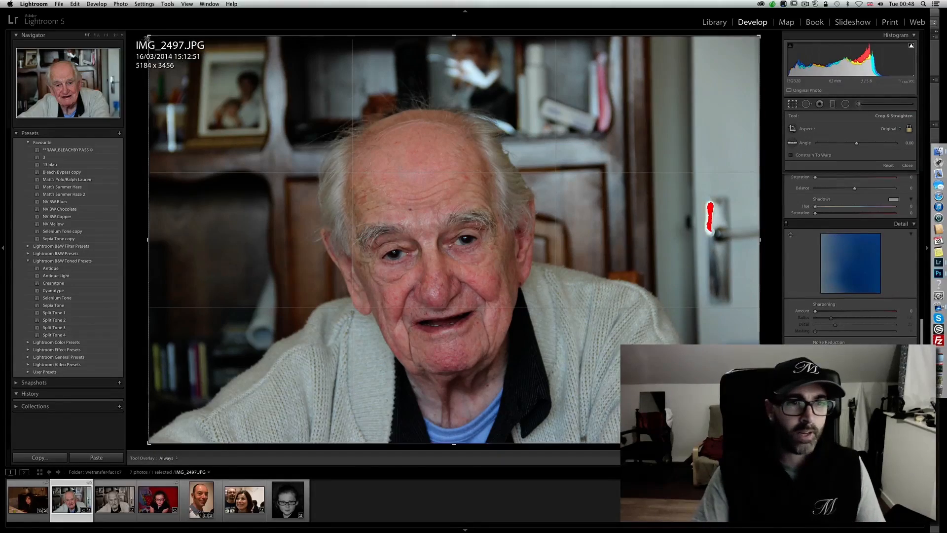
drag(147, 36, 280, 124)
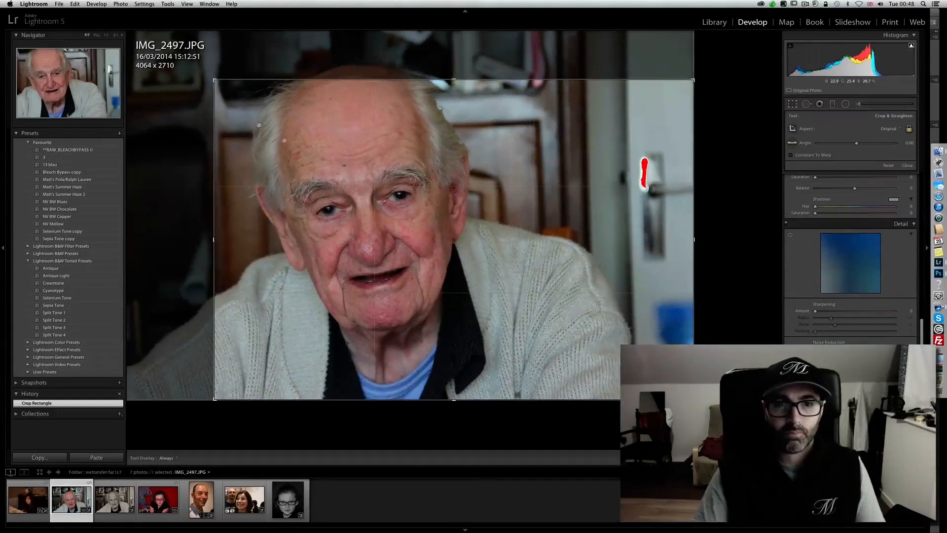
drag(423, 216, 610, 202)
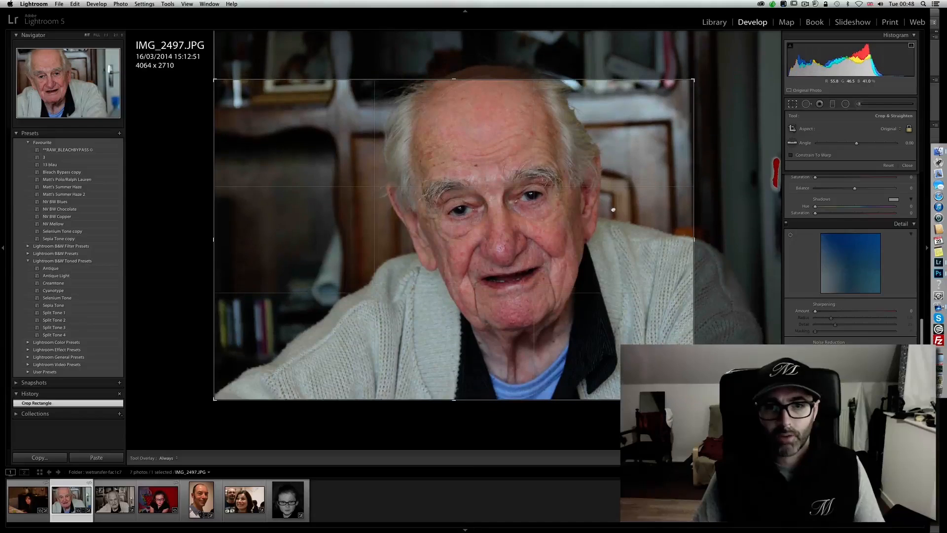
drag(454, 80, 454, 98)
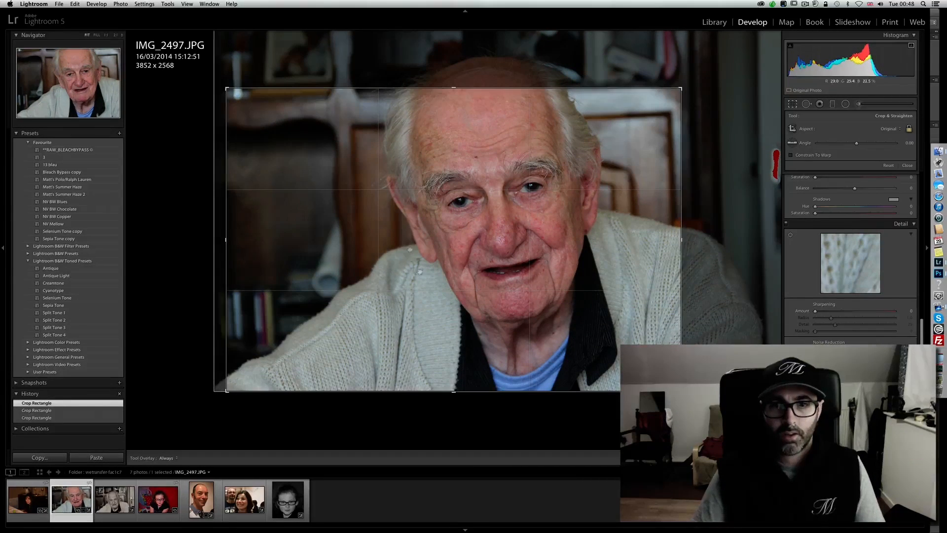
drag(571, 254, 559, 286)
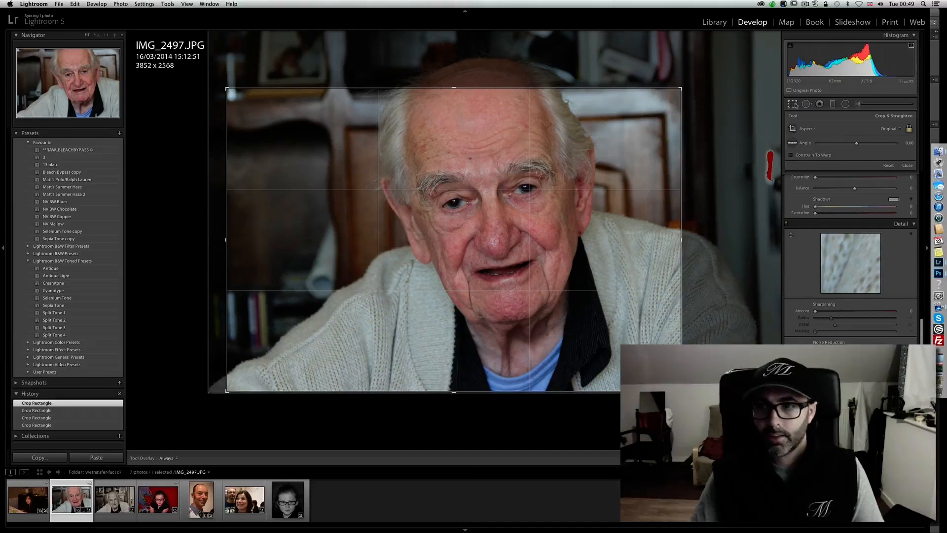
click(794, 104)
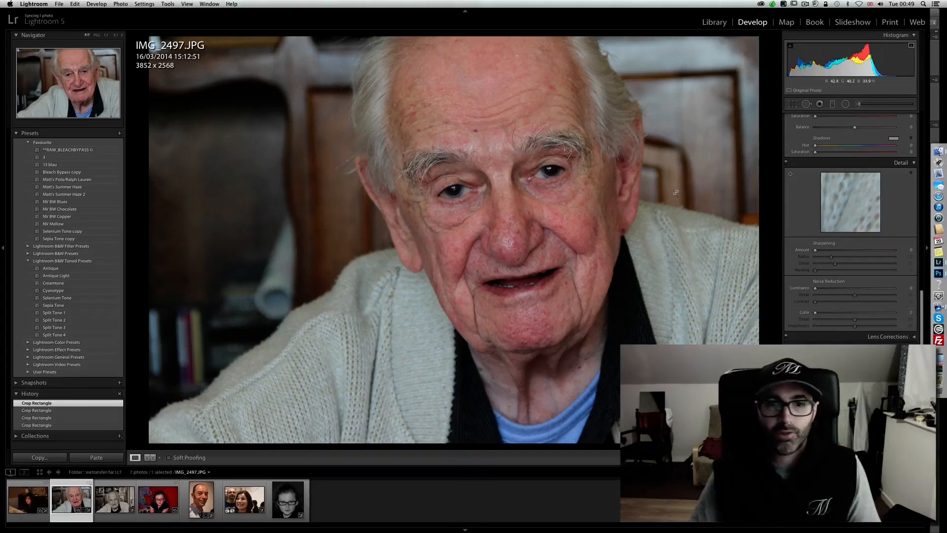
- Look at Papi noir et blanc.jpg for comparison and convert IMG_2497.JPG to black and white
scroll(923, 120, up, 10)
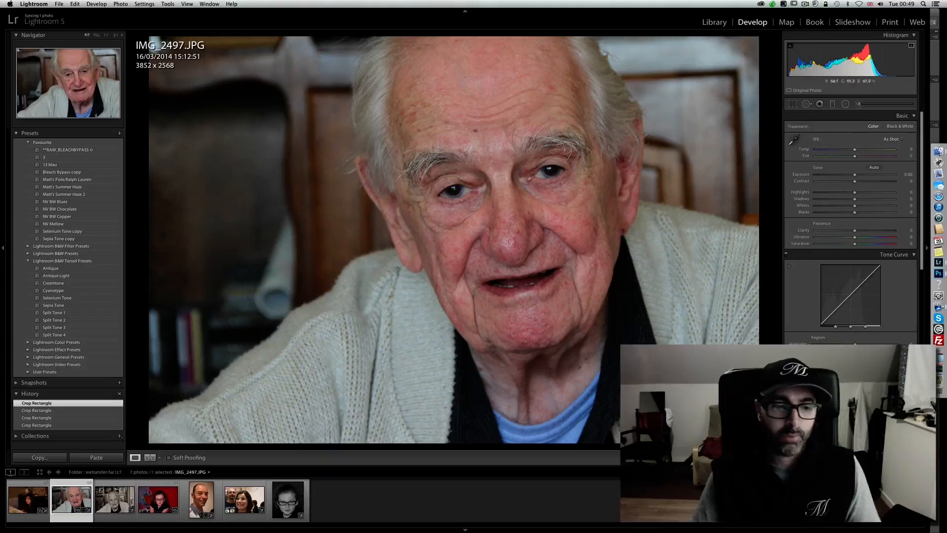
click(117, 502)
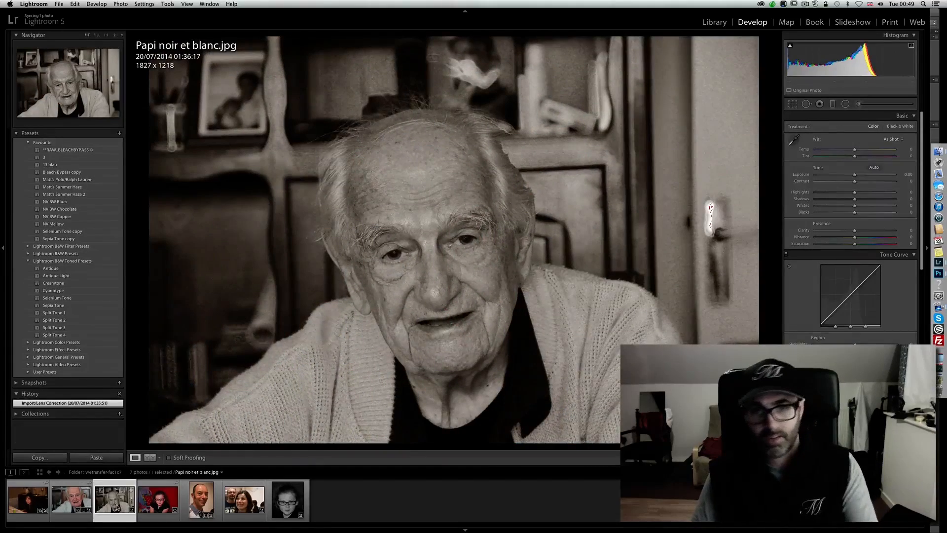
click(75, 501)
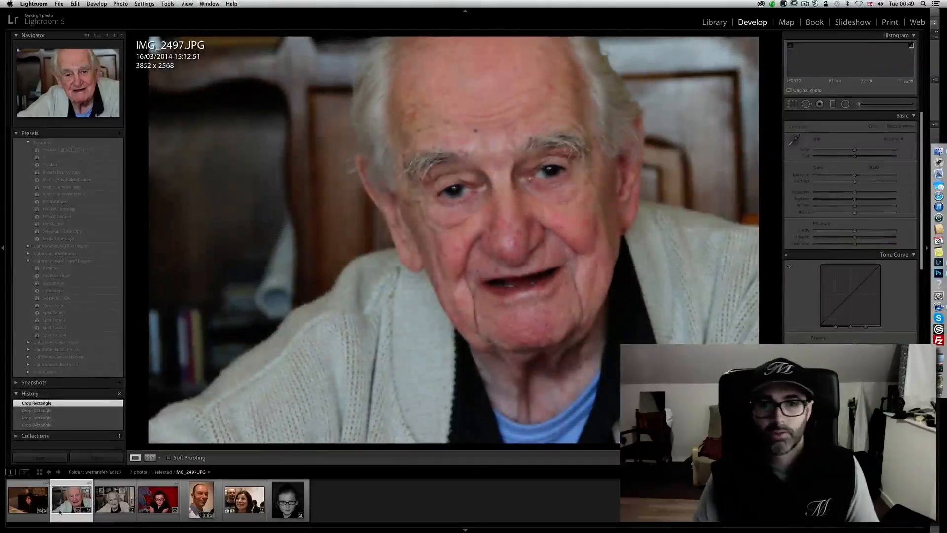
key(v)
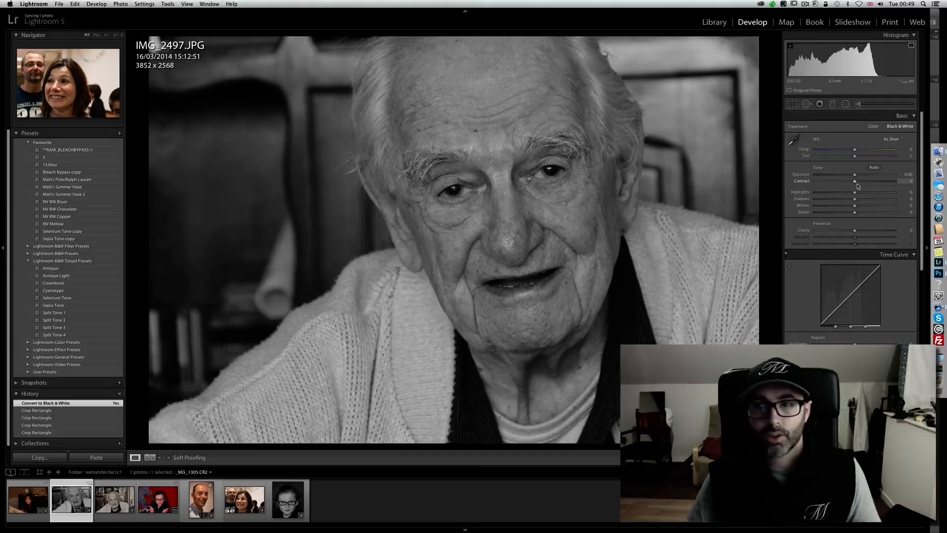
- Set contrast to +18, comparing the photo with and without it, and set clarity to +11
drag(857, 182, 863, 182)
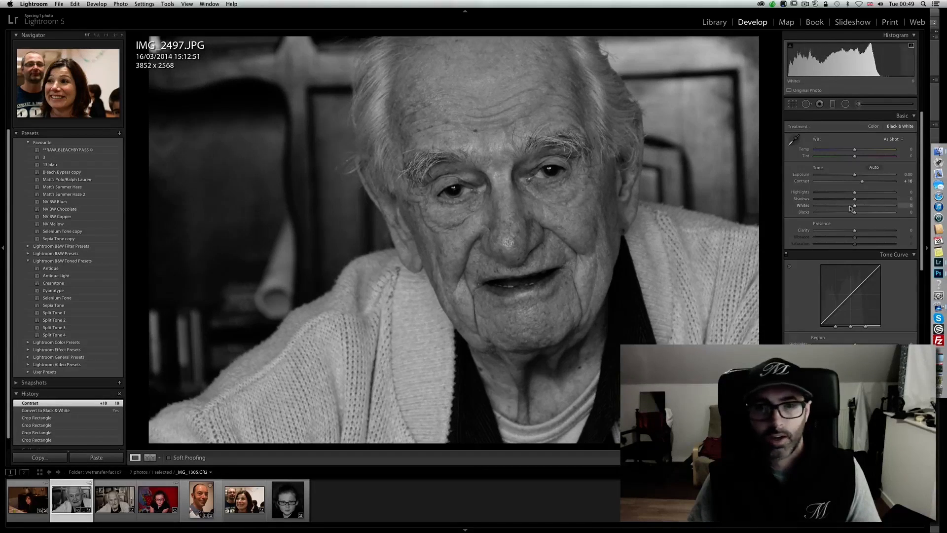
click(74, 410)
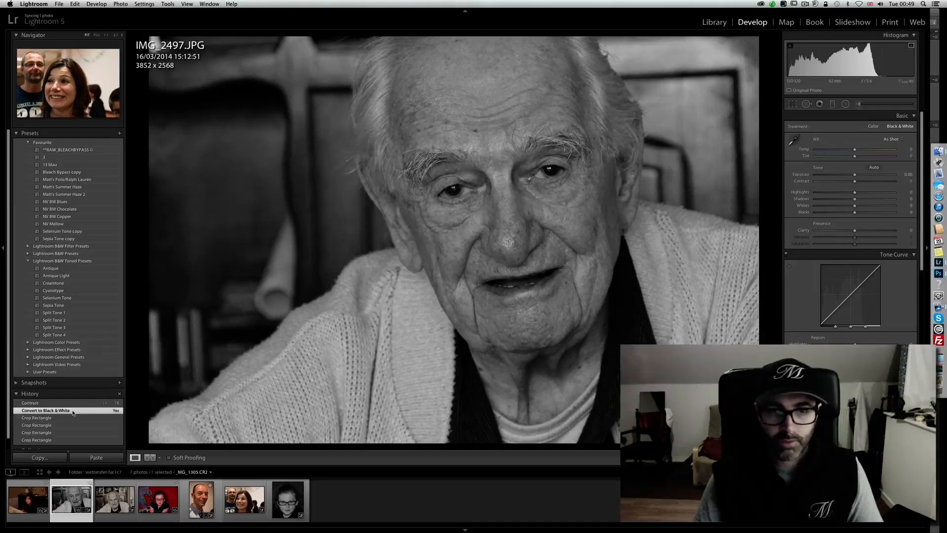
click(75, 403)
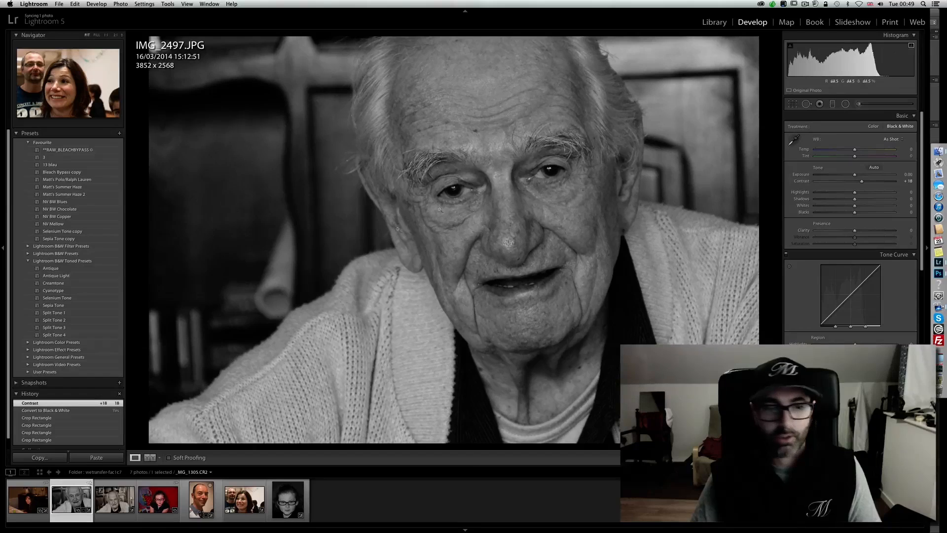
click(82, 412)
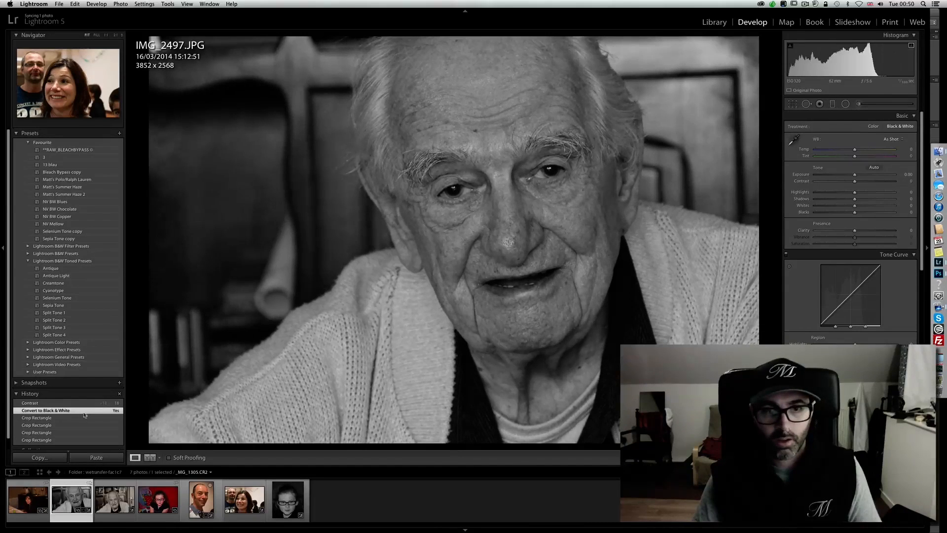
click(83, 404)
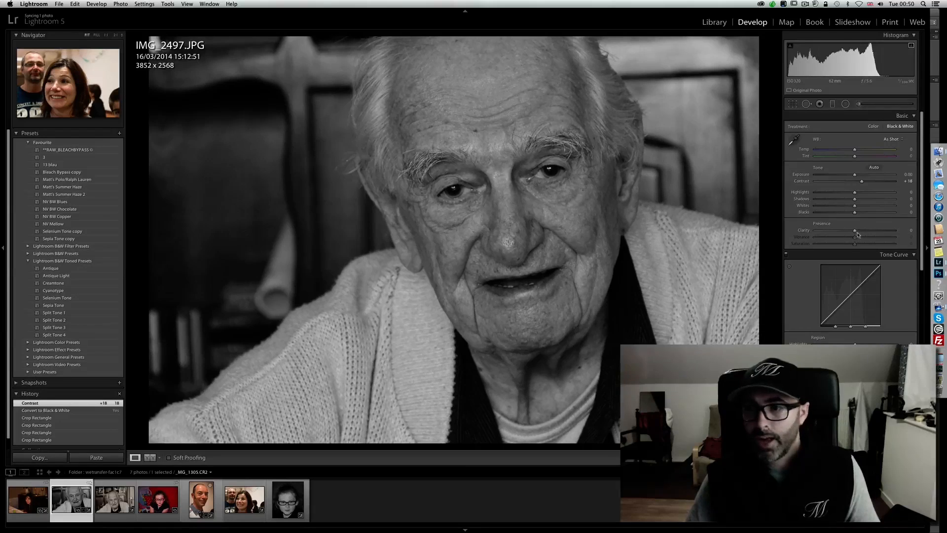
drag(855, 232, 859, 233)
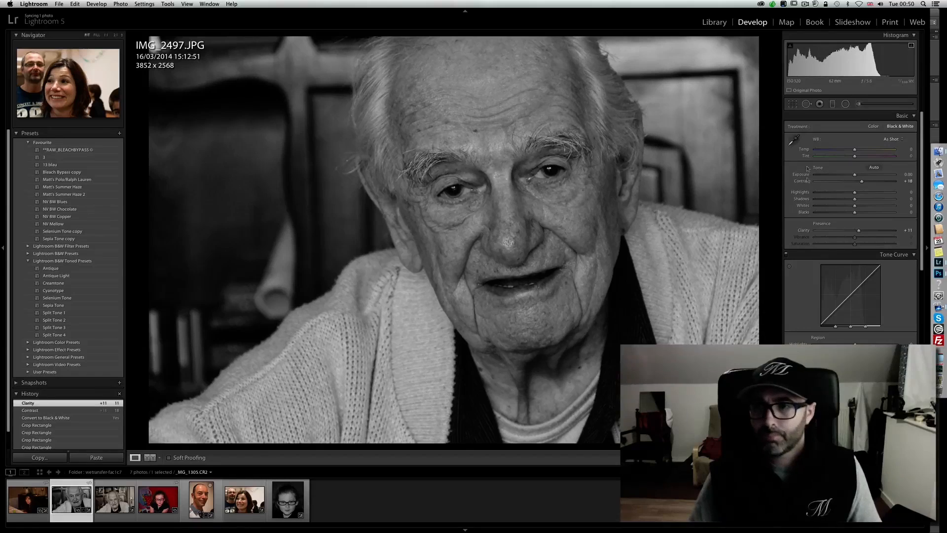
- Paint the bright background beside the man's head with an Adjustment Brush at exposure -0.36, highlights -100 and shadows -100
click(857, 104)
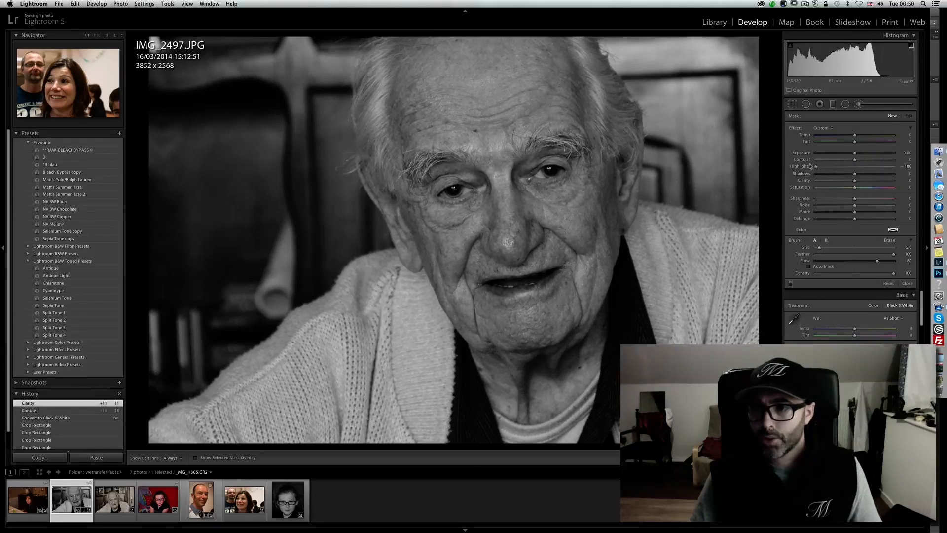
mouse_move(807, 173)
mouse_down()
mouse_move(799, 174)
mouse_move(850, 154)
mouse_up()
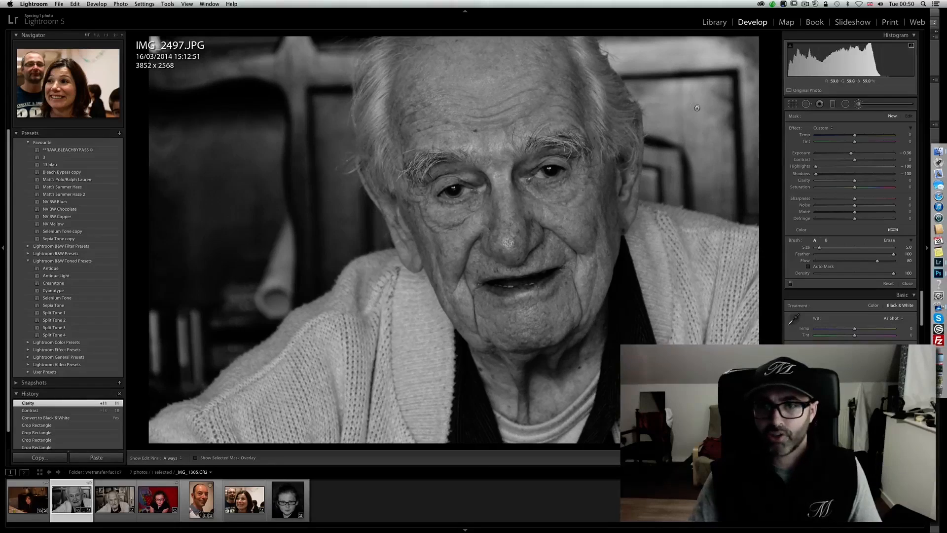
key(h)
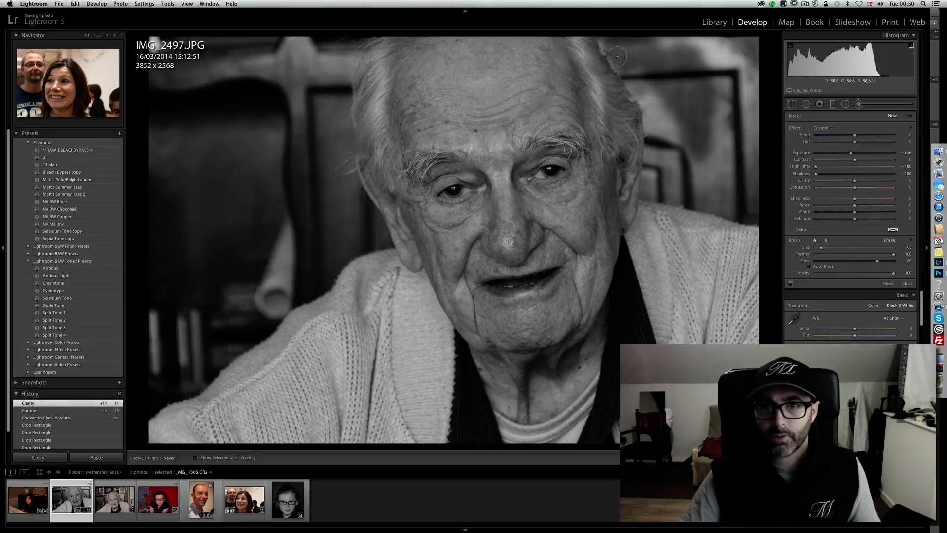
mouse_move(594, 29)
mouse_down()
mouse_move(647, 98)
mouse_move(655, 136)
mouse_up()
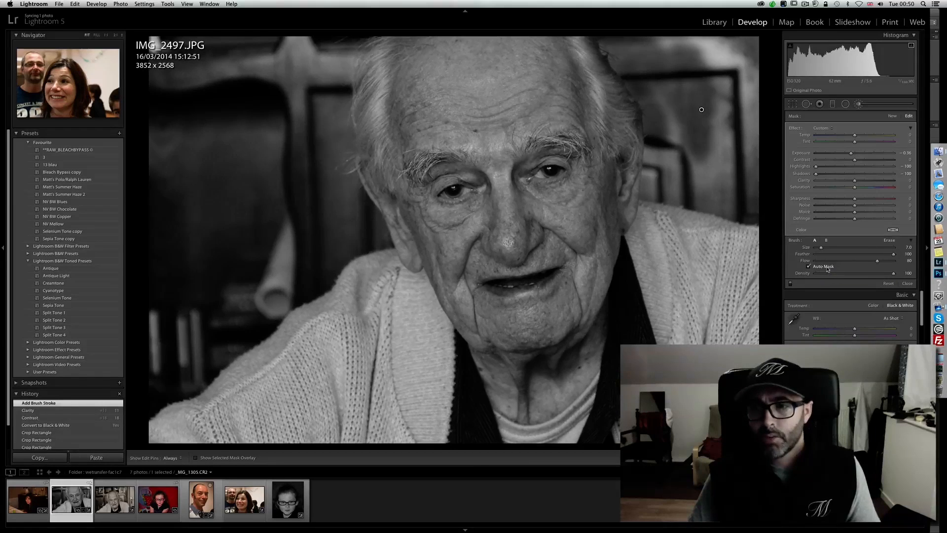
mouse_move(663, 168)
mouse_down()
mouse_move(652, 147)
mouse_move(649, 195)
mouse_move(650, 186)
mouse_move(749, 212)
mouse_move(755, 84)
mouse_move(746, 51)
mouse_move(730, 57)
mouse_move(691, 31)
mouse_move(741, 108)
mouse_up()
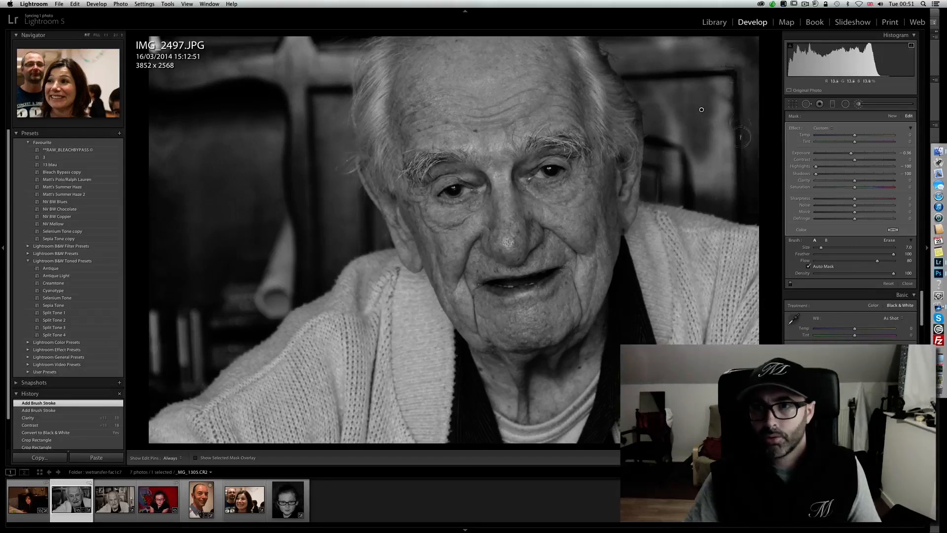
key(a)
key(h)
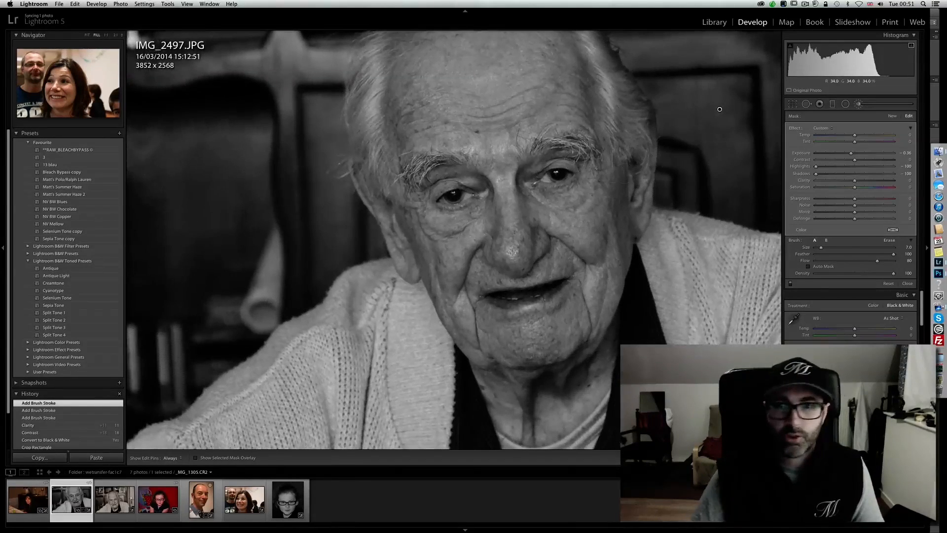
- Inspect the brushed edge around the man's ear up close, erase the mask spilling onto the ear, and repaint the adjacent background
key(k)
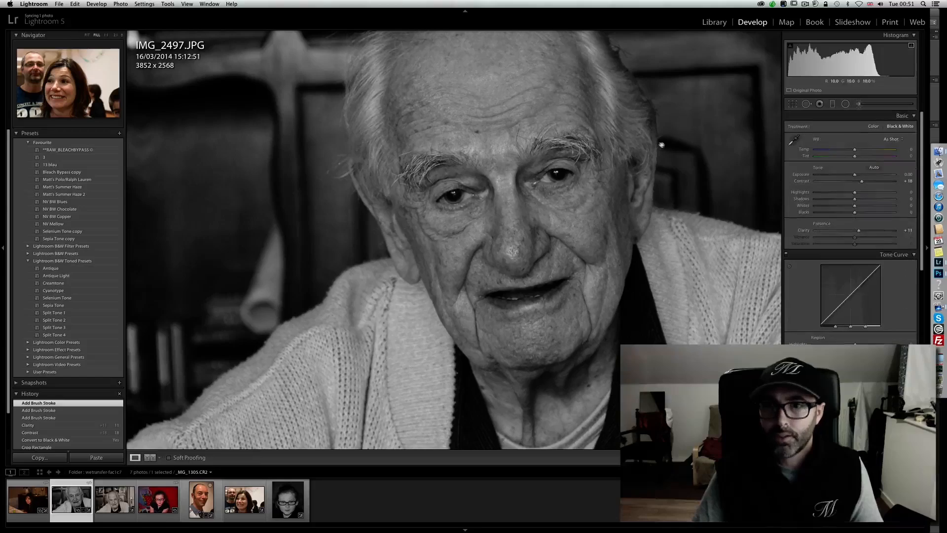
click(662, 145)
drag(635, 190, 582, 188)
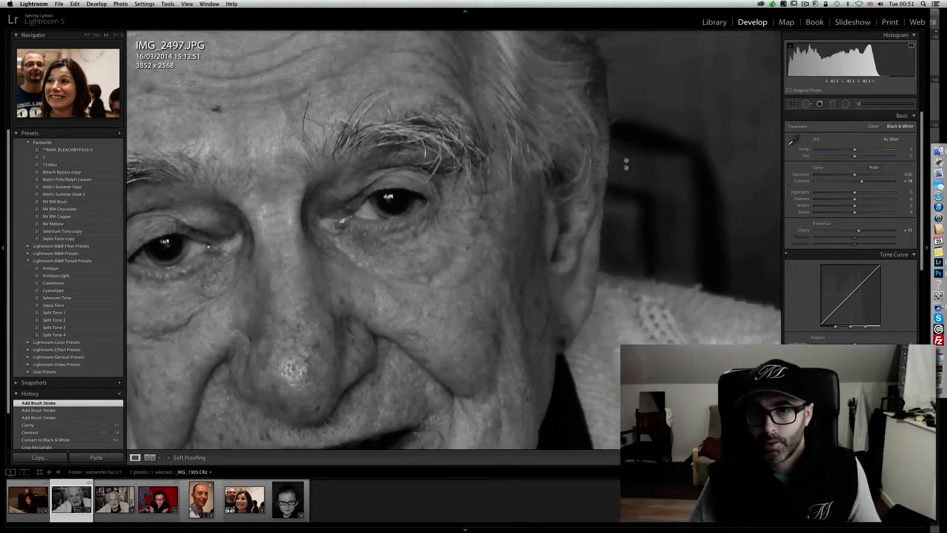
click(596, 206)
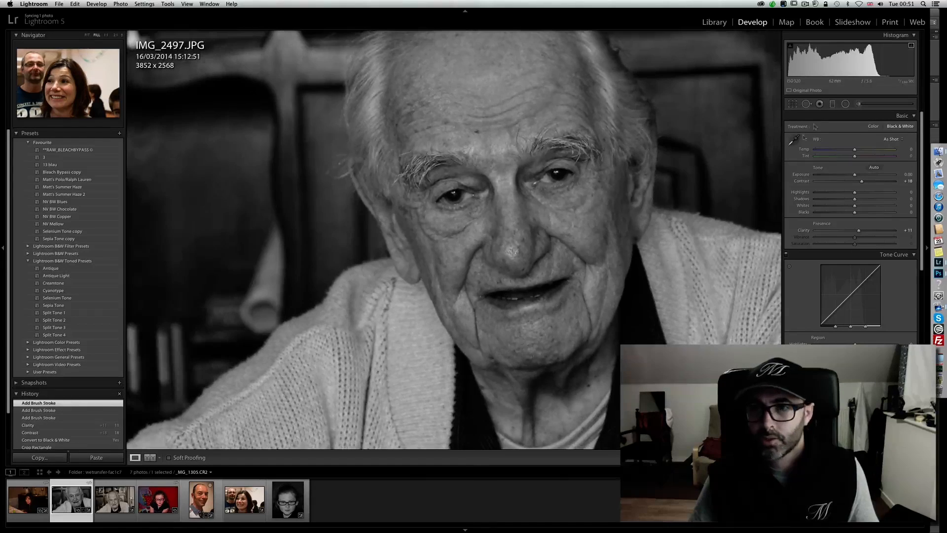
click(858, 104)
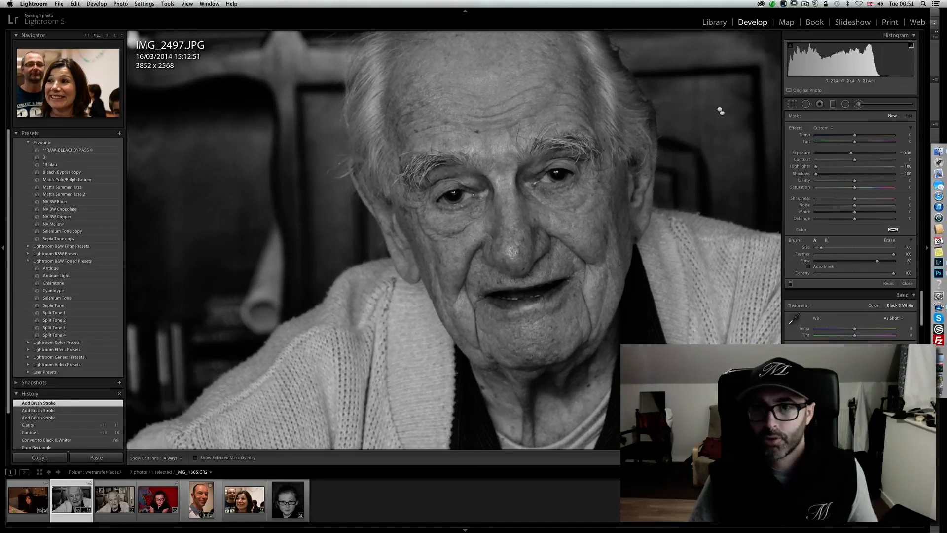
click(720, 110)
key(alt)
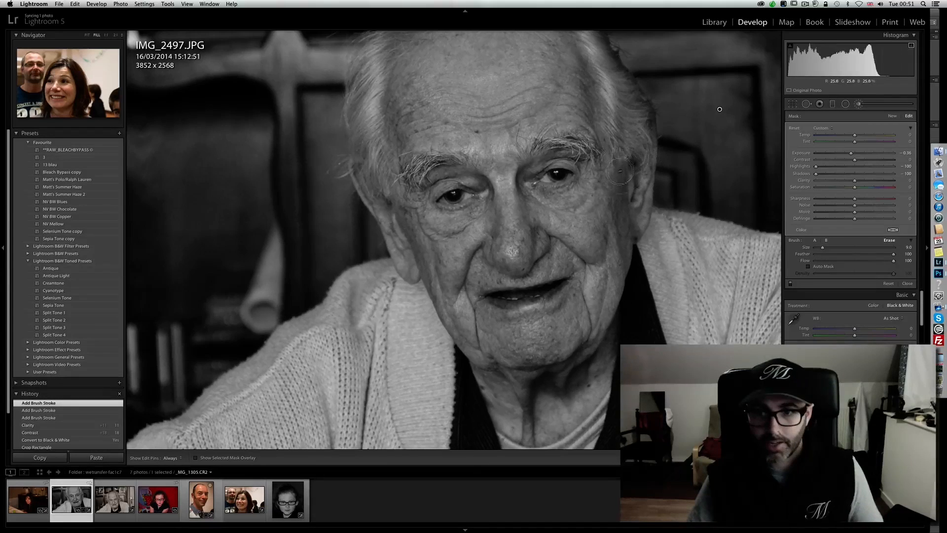
key(h)
mouse_move(654, 172)
mouse_down()
mouse_move(653, 145)
mouse_move(646, 188)
mouse_move(635, 187)
mouse_move(641, 121)
mouse_move(642, 186)
mouse_up()
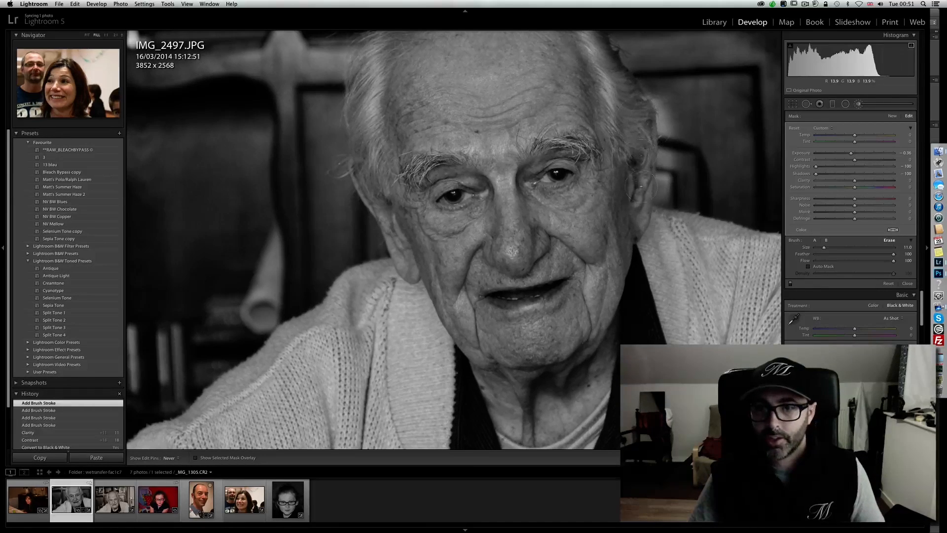
mouse_move(656, 155)
mouse_down()
mouse_move(678, 161)
mouse_move(663, 99)
mouse_move(655, 106)
mouse_move(677, 172)
mouse_move(667, 191)
mouse_move(670, 156)
mouse_up()
drag(666, 107, 675, 131)
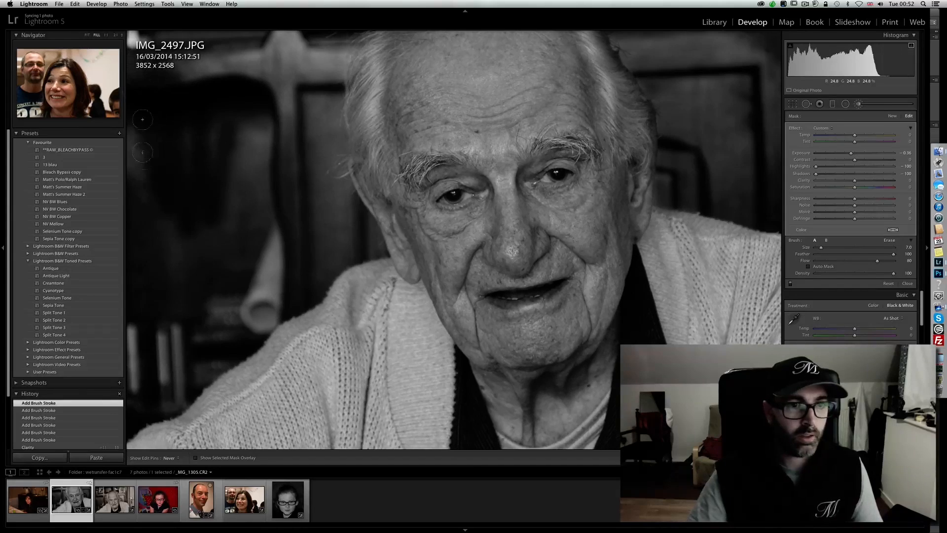
- Paint the remaining background beside the man's head and shoulder using a size 15.4 brush, and erase the mask spilling onto his cardigan
mouse_move(159, 78)
mouse_down()
mouse_move(191, 45)
mouse_move(200, 92)
mouse_move(252, 131)
mouse_up()
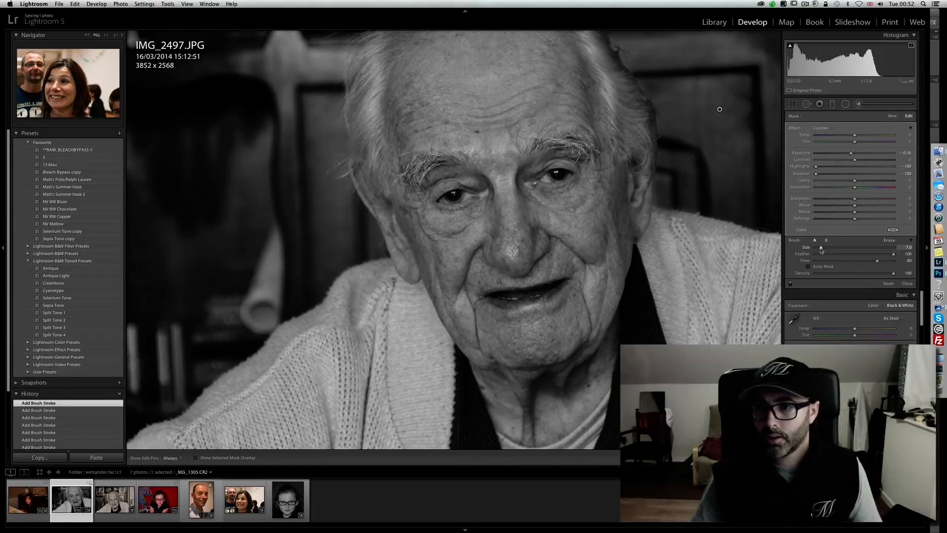
drag(827, 250, 828, 250)
mouse_move(249, 143)
mouse_down()
mouse_move(249, 207)
mouse_move(239, 217)
mouse_move(171, 156)
mouse_move(142, 97)
mouse_move(130, 358)
mouse_move(139, 362)
mouse_move(155, 338)
mouse_move(182, 328)
mouse_move(162, 357)
mouse_move(177, 346)
mouse_move(176, 371)
mouse_move(312, 244)
mouse_move(281, 235)
mouse_move(272, 217)
mouse_move(255, 115)
mouse_move(263, 120)
mouse_move(277, 88)
mouse_move(196, 68)
mouse_move(123, 11)
mouse_move(134, 51)
mouse_move(227, 90)
mouse_move(295, 52)
mouse_move(303, 77)
mouse_move(314, 50)
mouse_move(305, 173)
mouse_move(320, 167)
mouse_move(323, 237)
mouse_move(342, 231)
mouse_move(365, 243)
mouse_move(290, 300)
mouse_move(273, 335)
mouse_move(241, 331)
mouse_move(206, 353)
mouse_move(219, 338)
mouse_move(147, 398)
mouse_up()
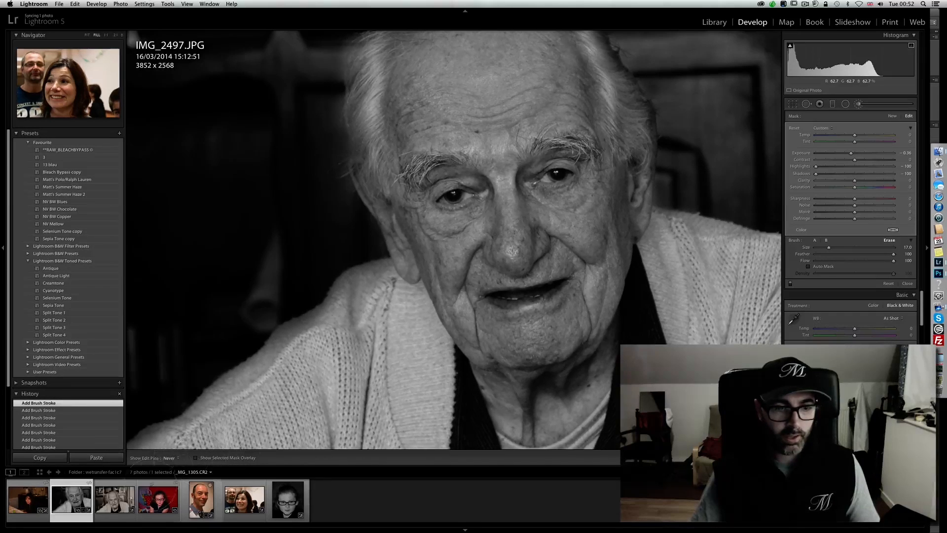
mouse_move(347, 334)
mouse_down()
mouse_move(337, 302)
mouse_move(388, 276)
mouse_up()
key(h)
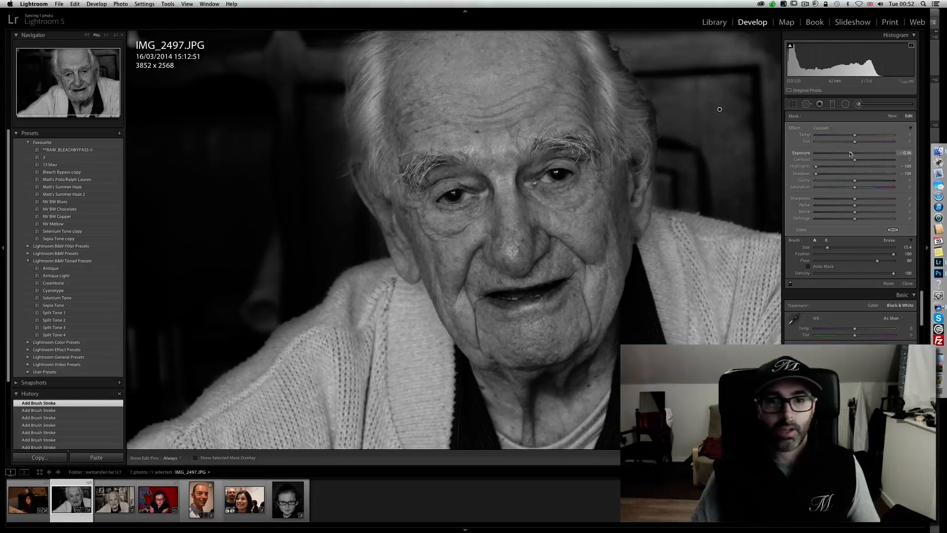
- Darken the brushed background to exposure -2.05, lower its clarity, and bring its shadows adjustment back close to zero
drag(845, 154, 843, 153)
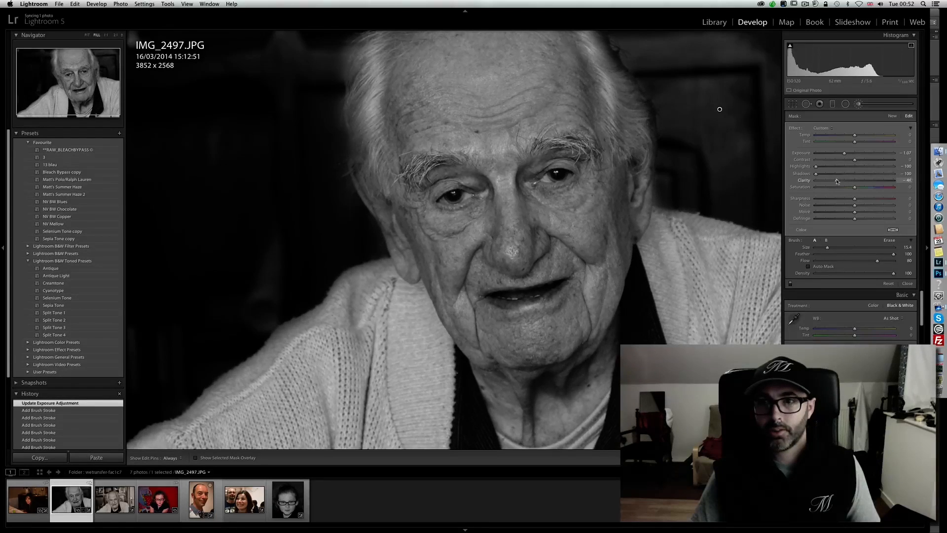
drag(832, 181, 831, 181)
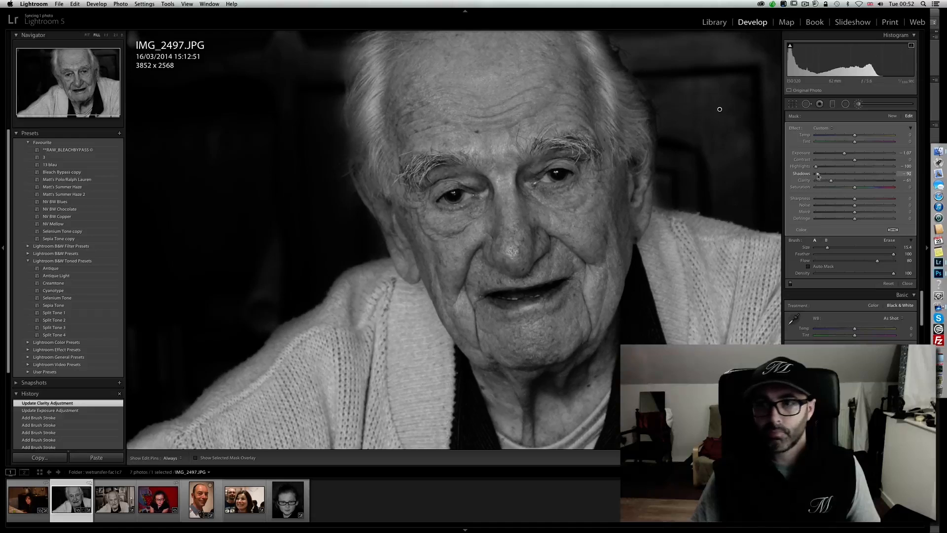
mouse_move(836, 174)
mouse_down()
mouse_move(866, 173)
mouse_move(835, 154)
mouse_up()
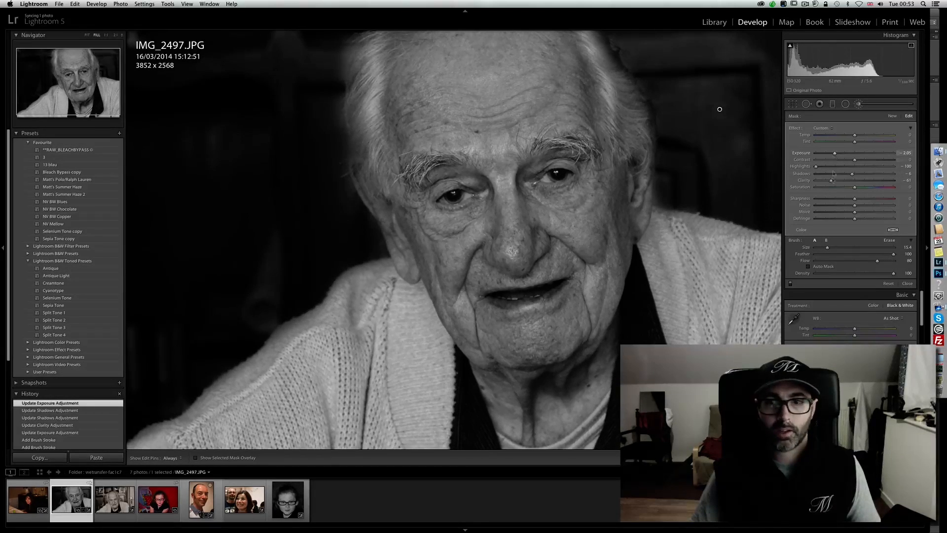
click(859, 103)
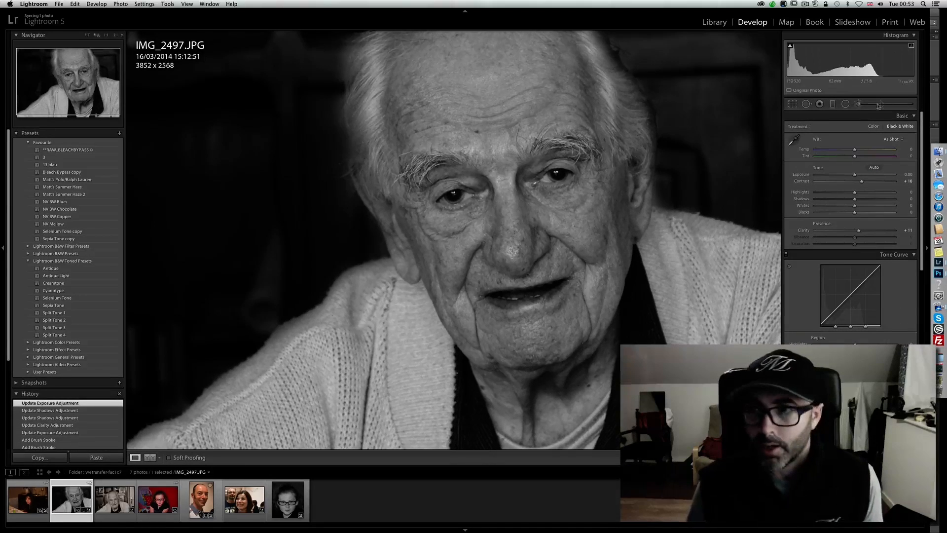
- Paint the Iris Enhance effect onto the man's eyes with a new size 4.0 Adjustment Brush mask
key(k)
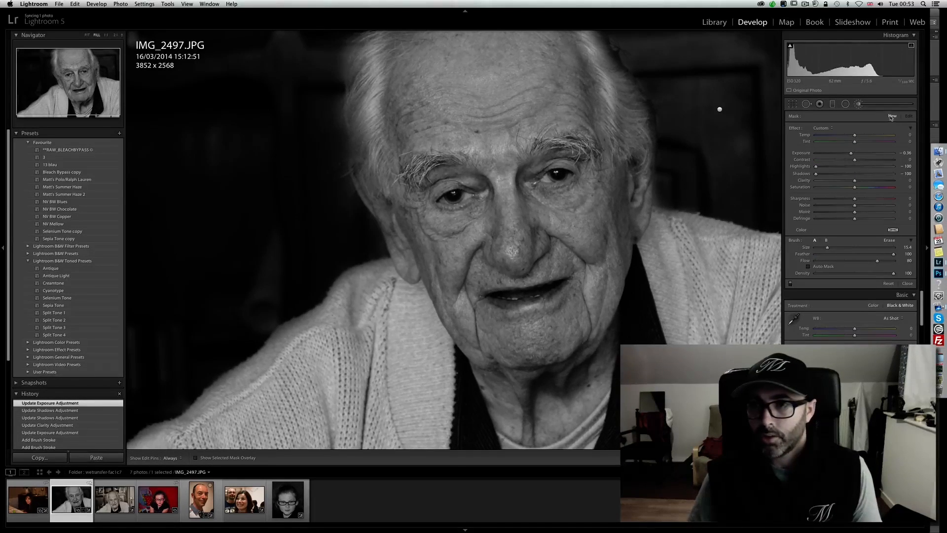
click(822, 128)
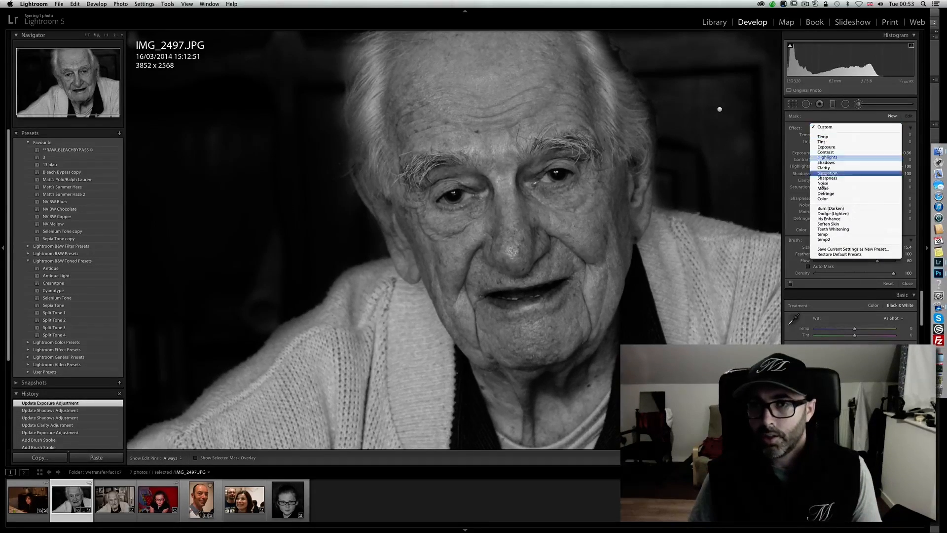
click(838, 218)
scroll(513, 181, up, 1)
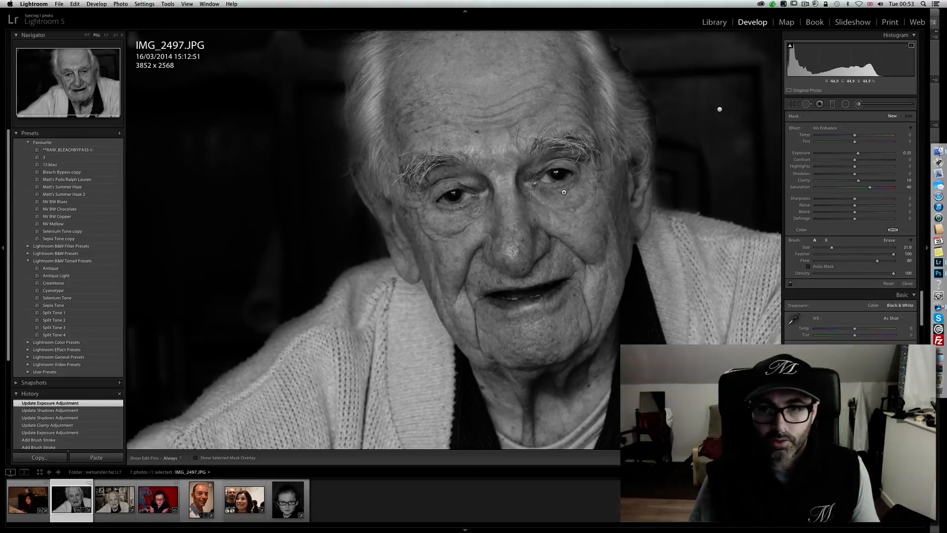
scroll(562, 177, down, 1)
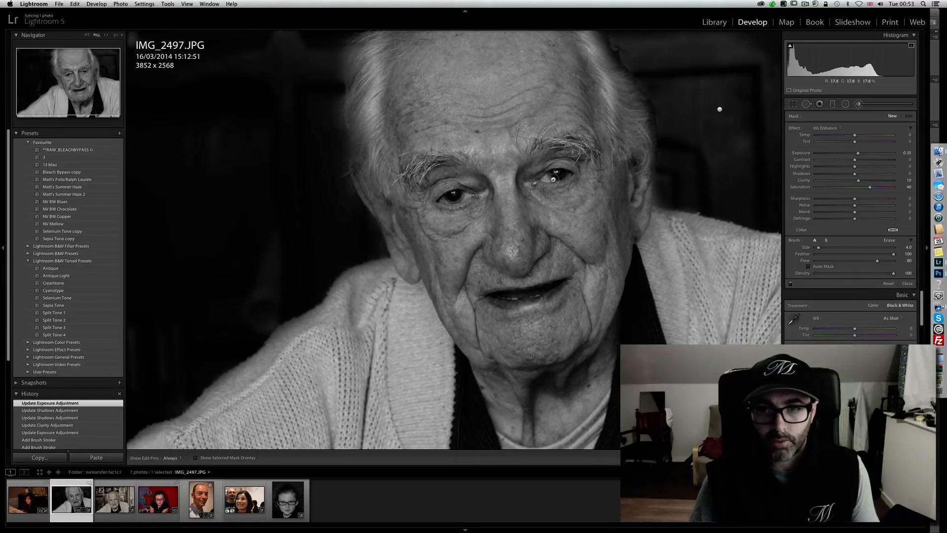
key(h)
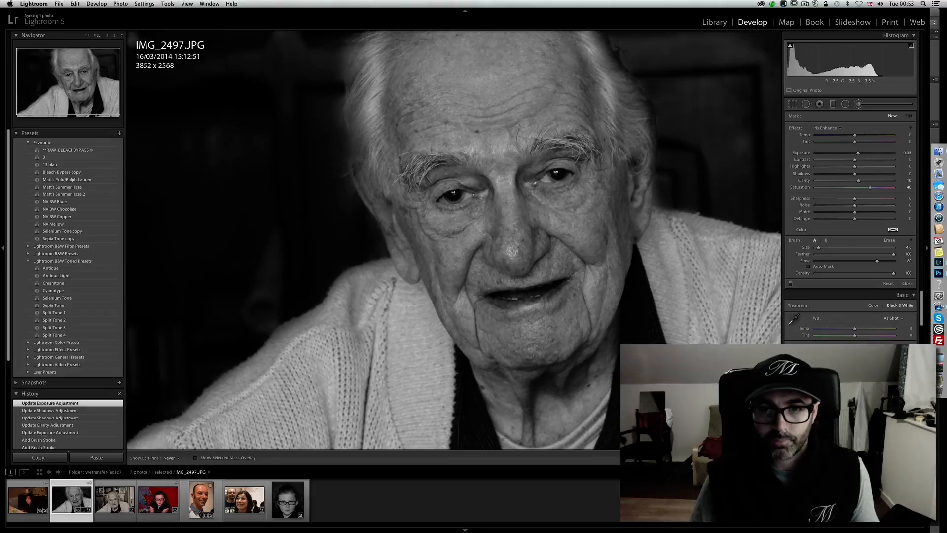
click(555, 173)
key(h)
- Raise the eye brush's shadows to 53 and compare the photo before and after the eye adjustments using the edit history
click(757, 173)
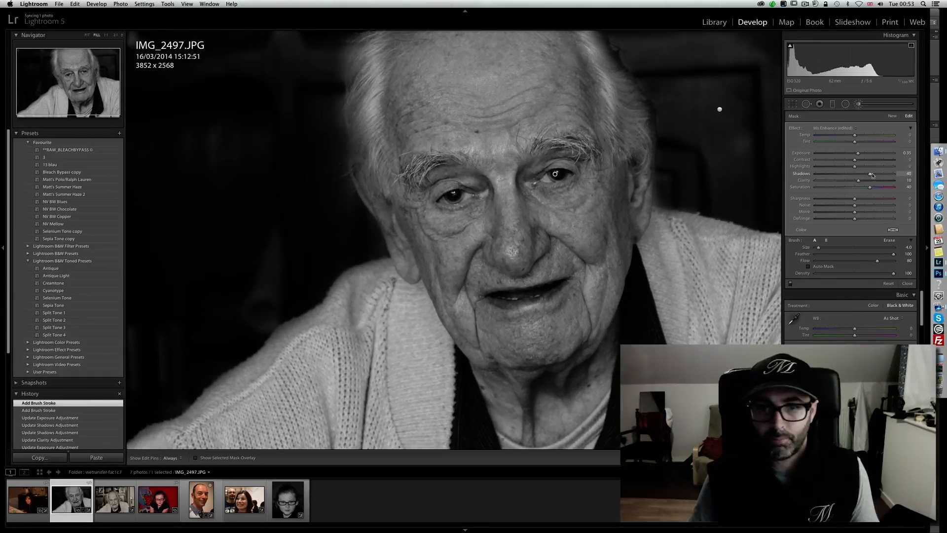
drag(877, 174, 876, 175)
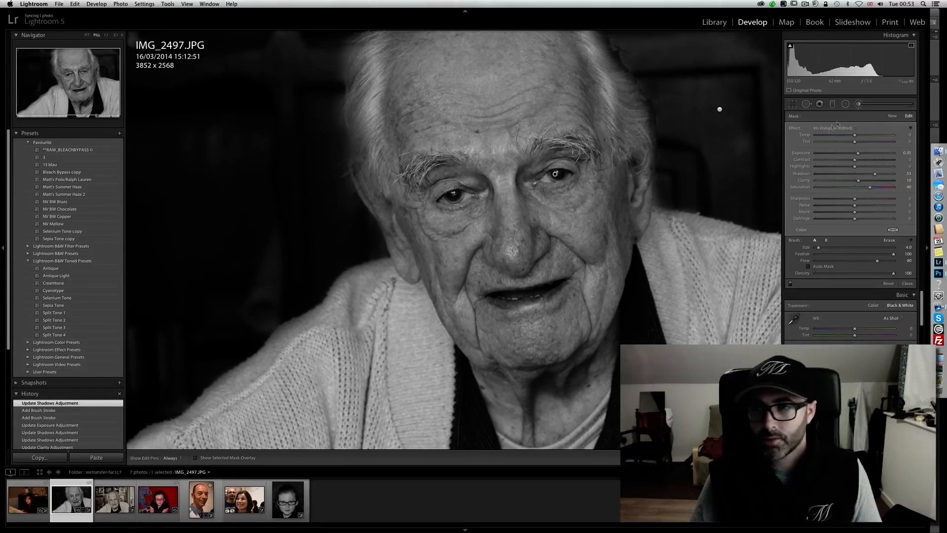
click(859, 104)
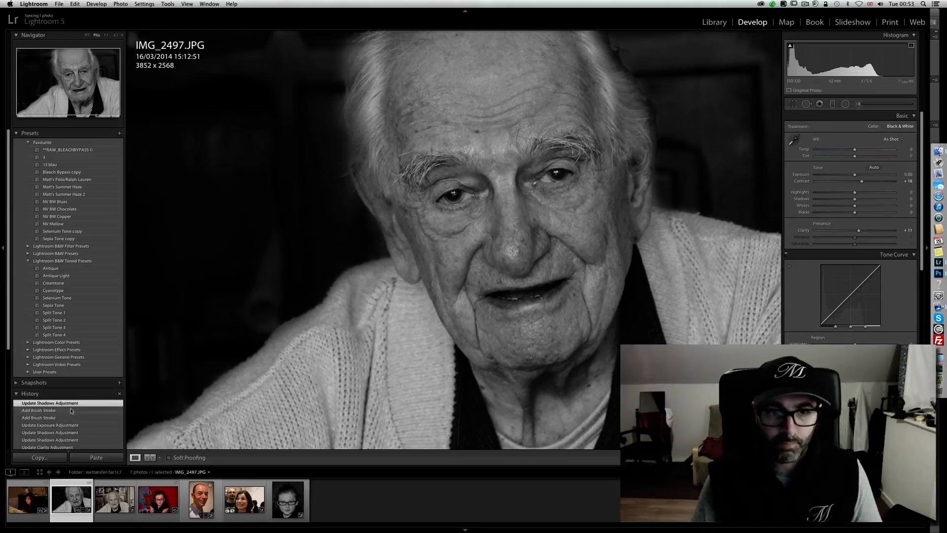
click(73, 425)
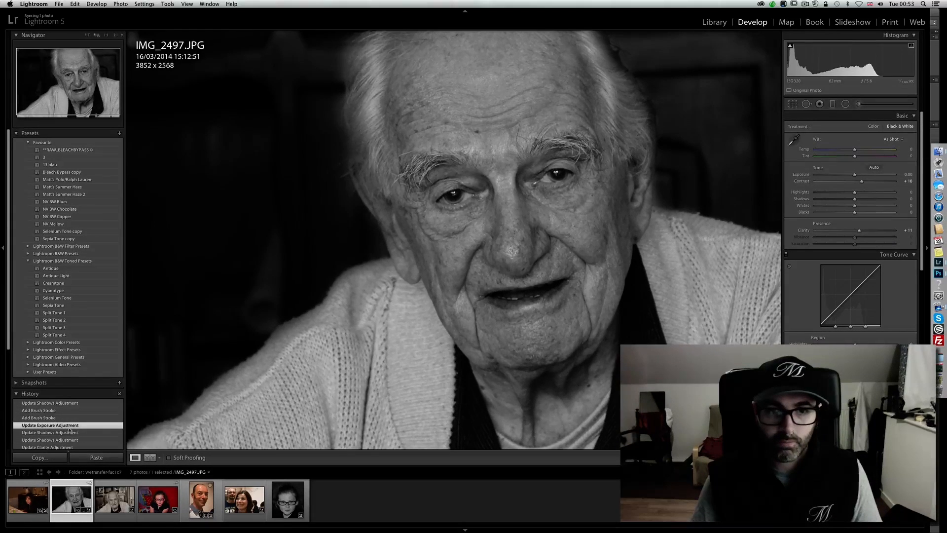
click(79, 404)
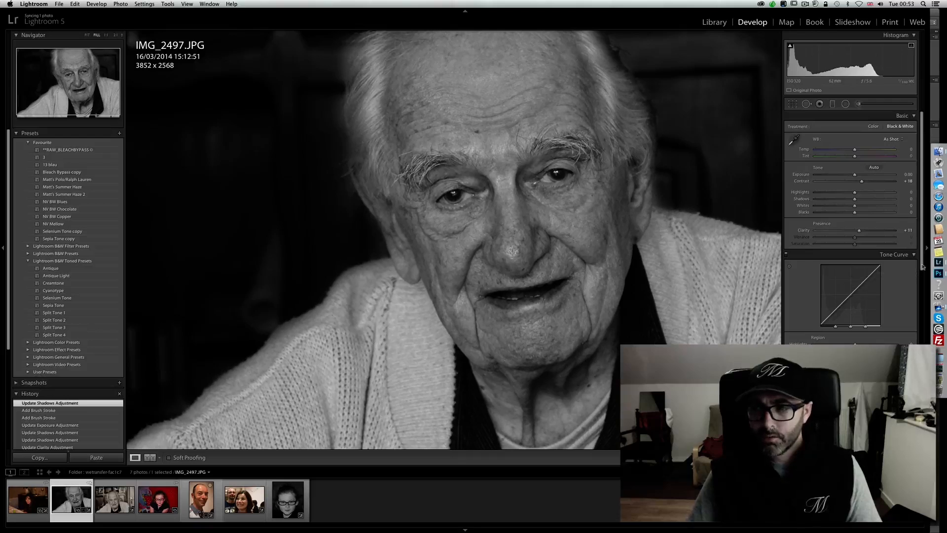
- Tint the shadows blue with Split Toning at hue 232 and saturation 18
scroll(919, 301, down, 3)
scroll(919, 301, down, 5)
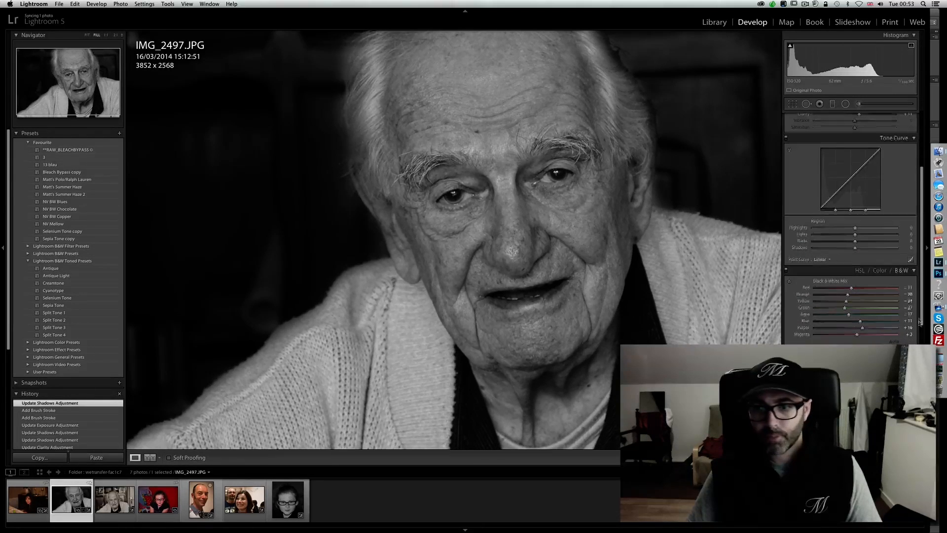
click(893, 327)
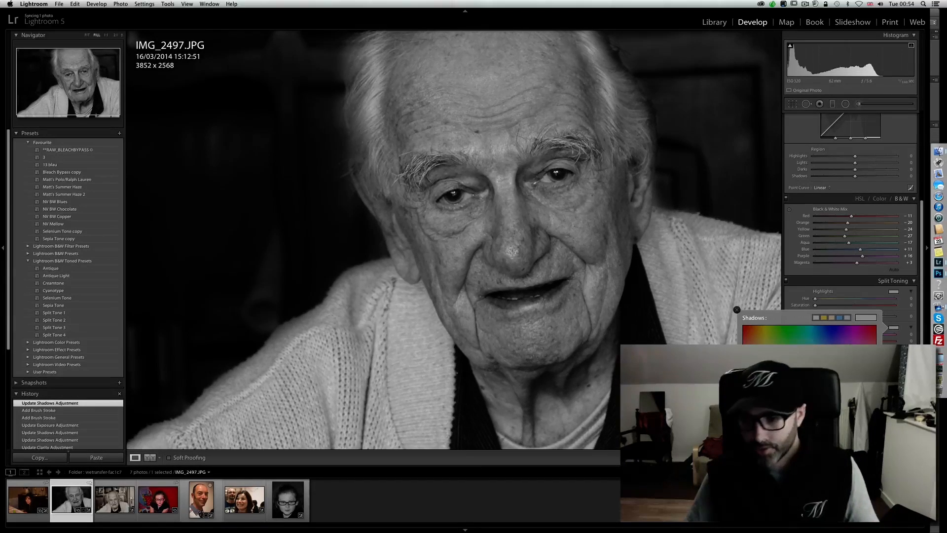
drag(834, 385, 835, 377)
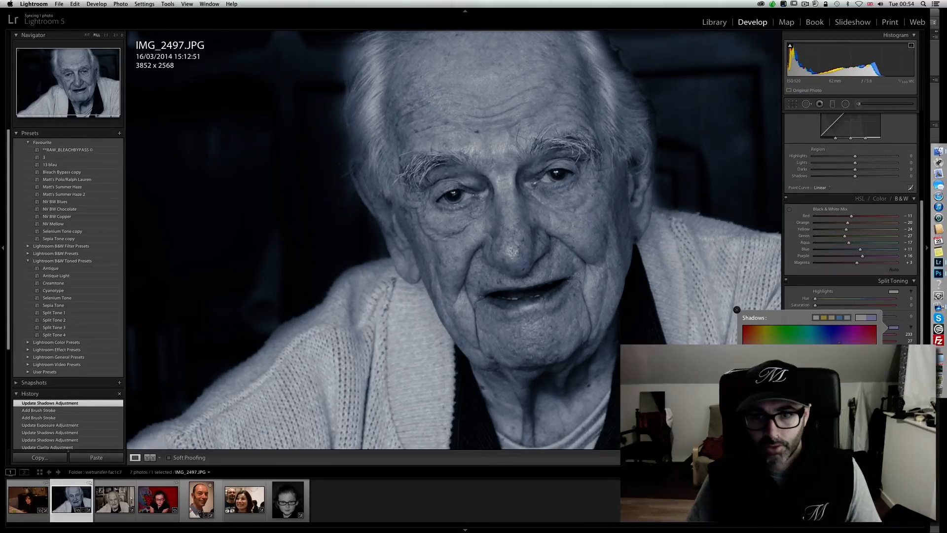
drag(829, 379, 829, 381)
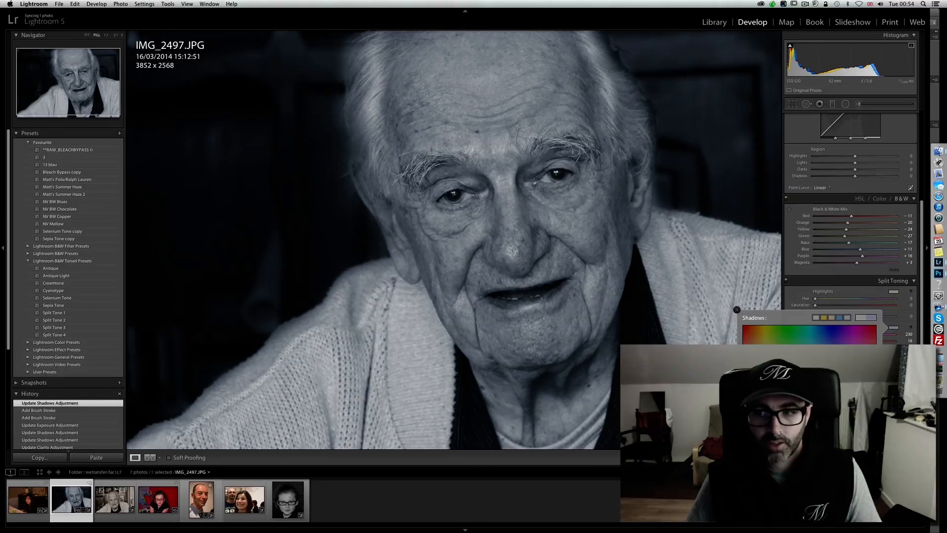
drag(828, 381, 829, 379)
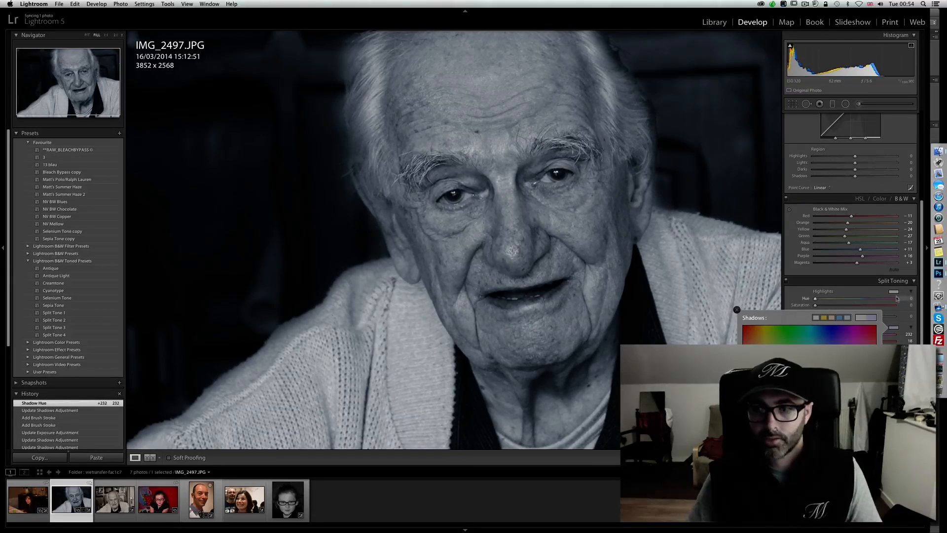
- Tint the highlights a warm tone with Split Toning at hue 16 and saturation 9
click(894, 292)
click(750, 317)
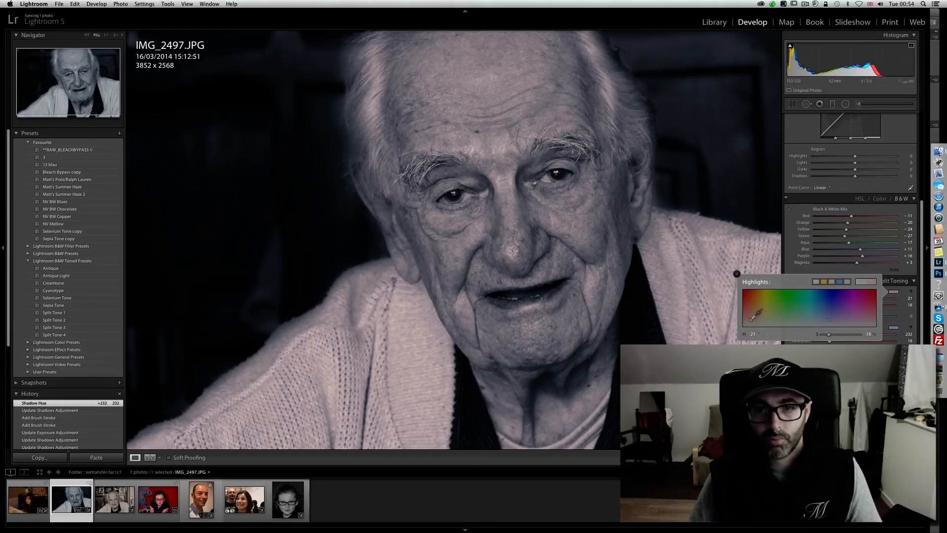
drag(748, 321, 747, 324)
drag(750, 322, 749, 323)
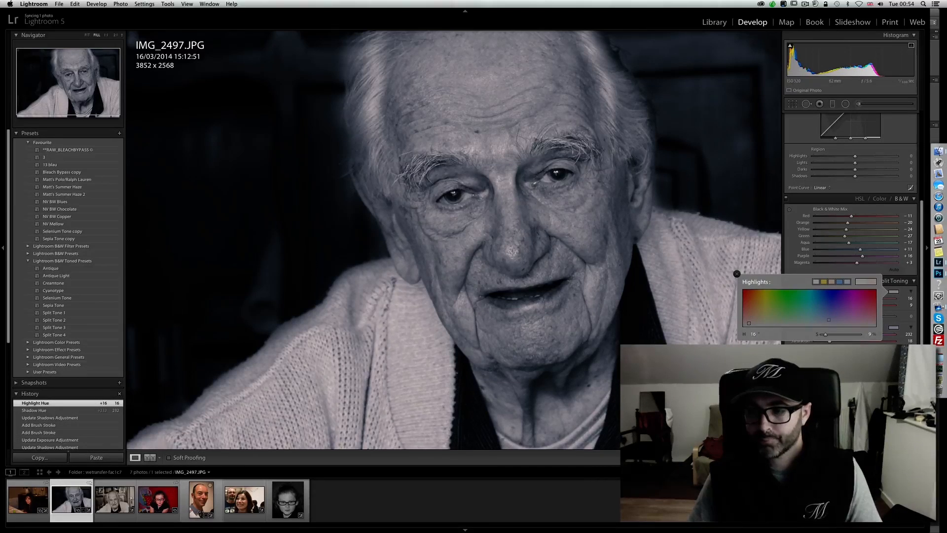
click(736, 274)
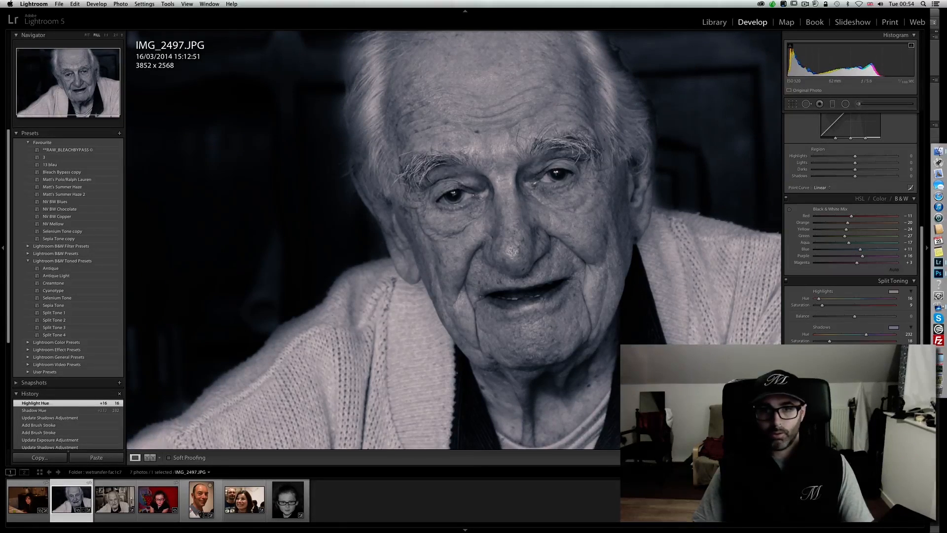
- Add a light post-crop vignette with amount +19, a reduced midpoint and feather 100
drag(855, 399, 859, 399)
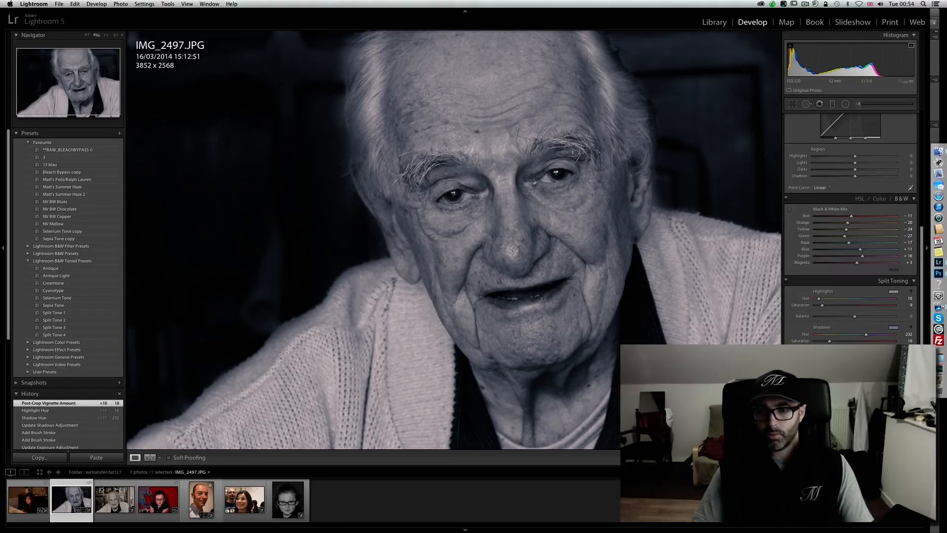
drag(856, 406, 896, 419)
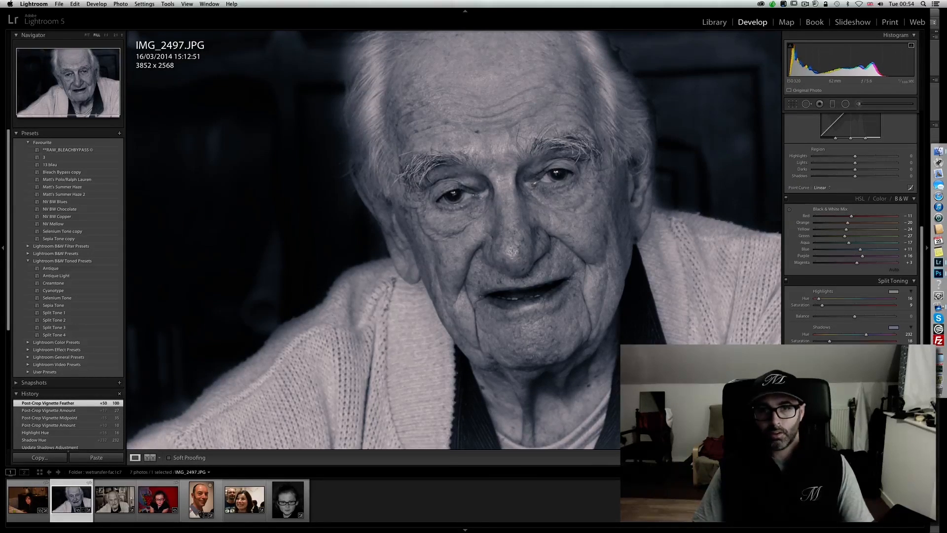
drag(867, 399, 863, 399)
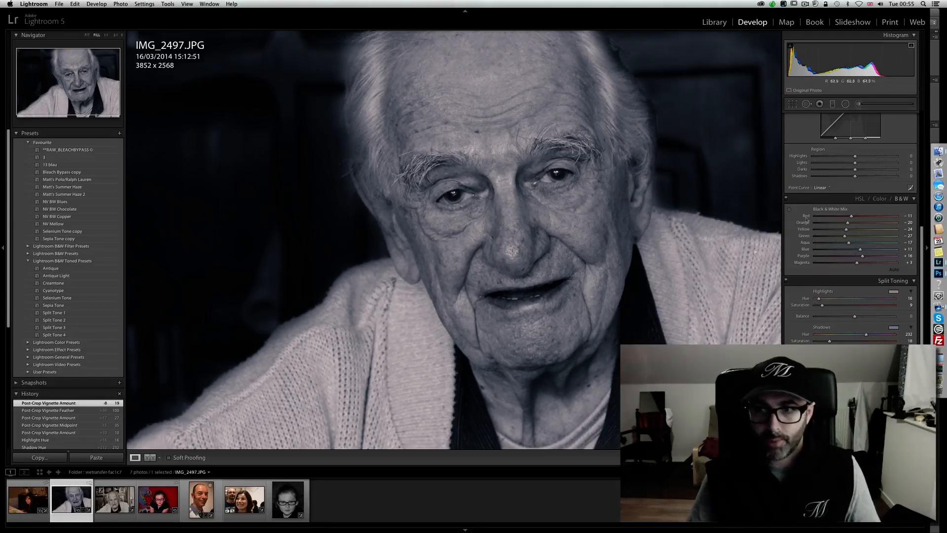
- Set the photo's overall highlights to +15 in the basic adjustments
drag(922, 233, 926, 113)
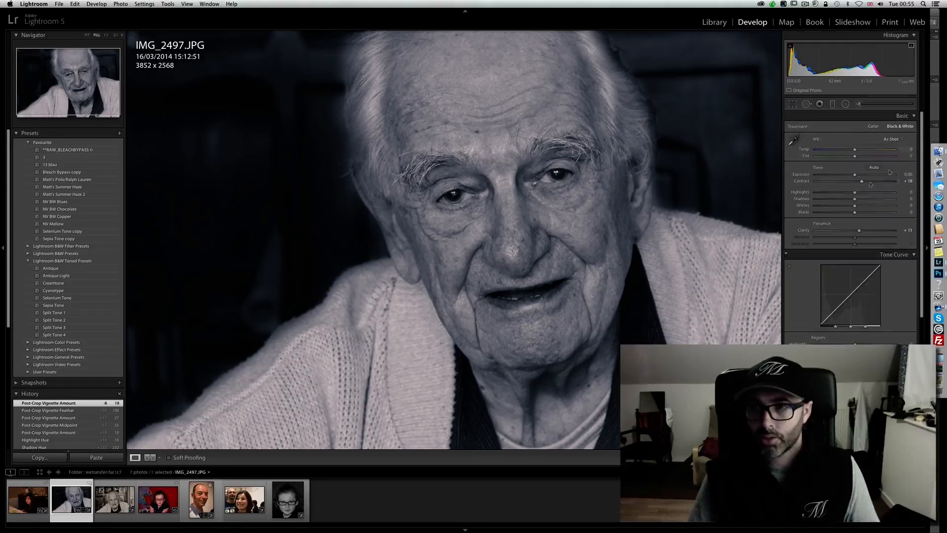
drag(861, 194, 870, 194)
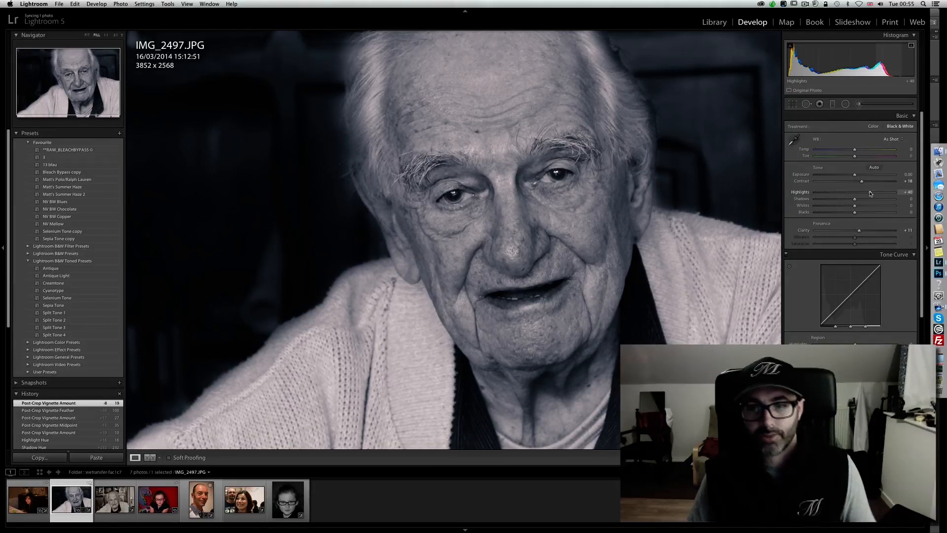
drag(869, 193, 860, 194)
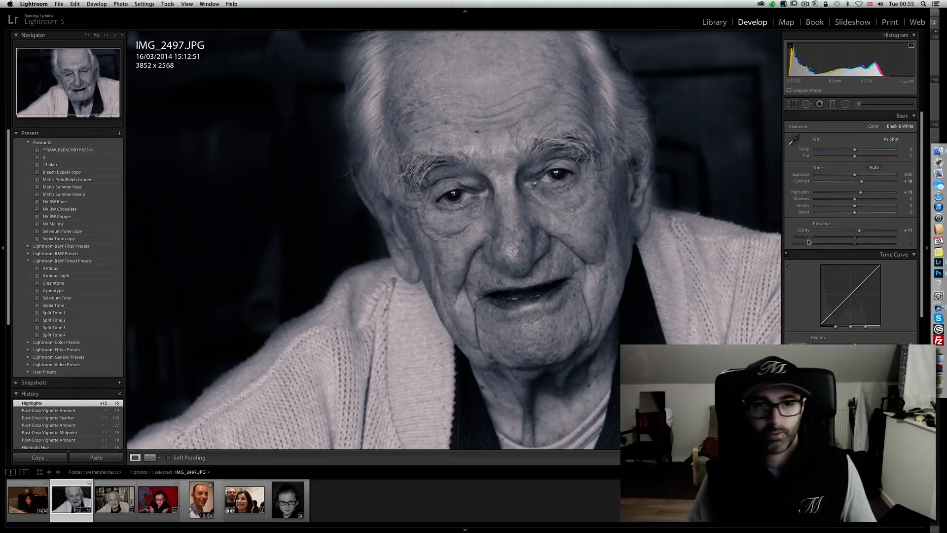
- Place an inverted-mask Radial Filter with highlights 35 and all other effects reset over the man's face, extending it down to his chin
click(845, 104)
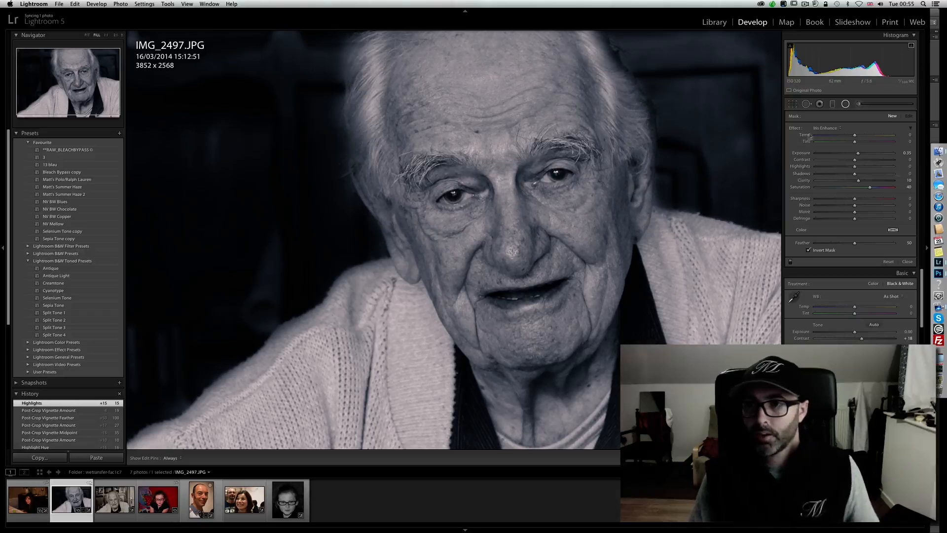
double_click(793, 129)
drag(855, 170, 868, 166)
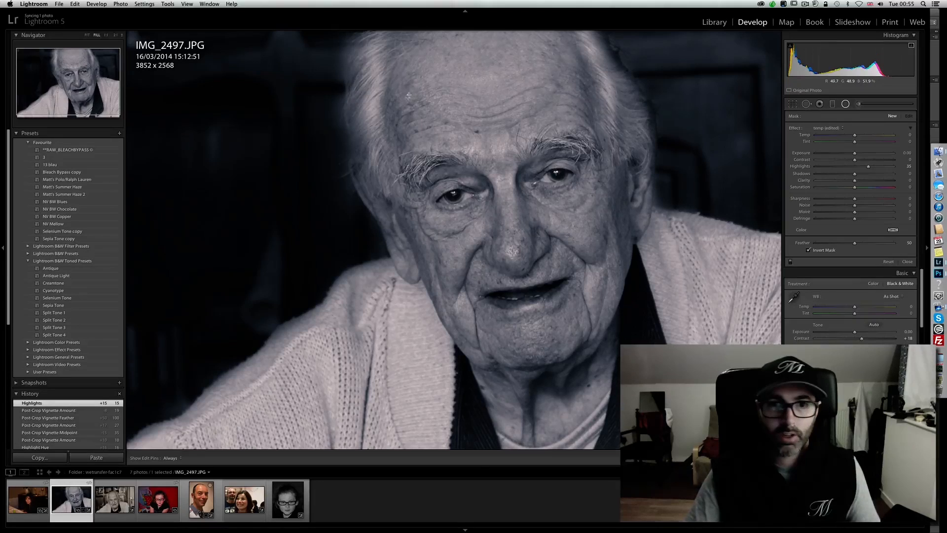
drag(409, 99, 552, 259)
drag(409, 90, 520, 209)
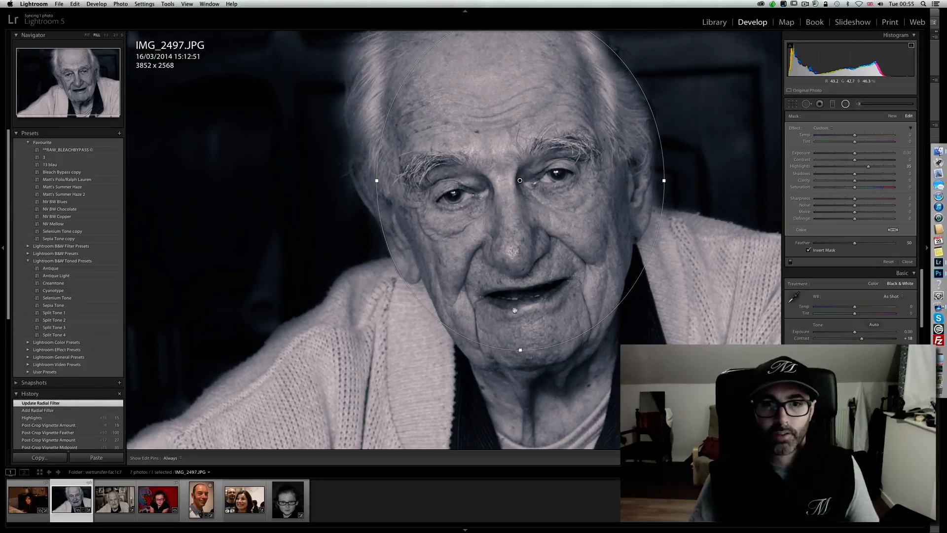
drag(522, 359, 526, 380)
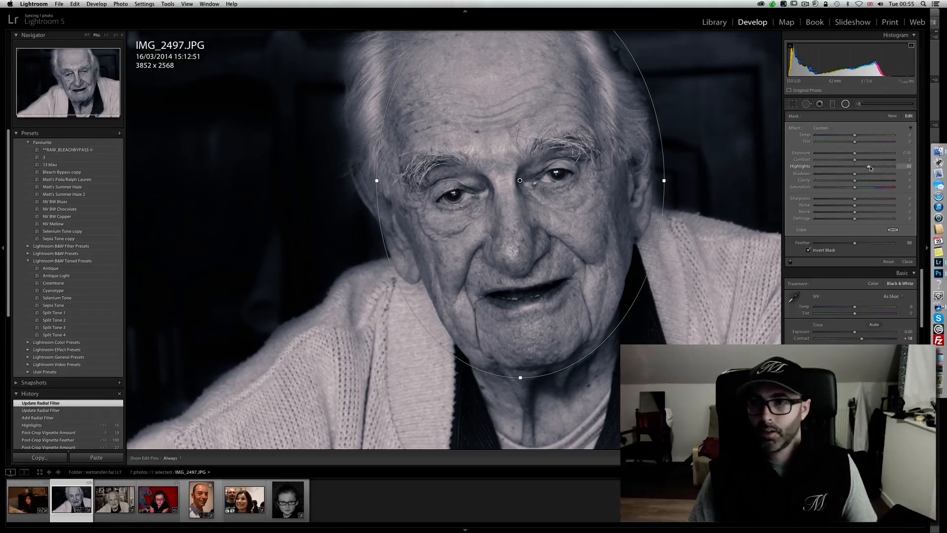
- Refine the face's Radial Filter to highlights 23 and shadows 7, and finish the filter
mouse_move(874, 168)
mouse_down()
mouse_move(860, 175)
mouse_move(870, 168)
mouse_up()
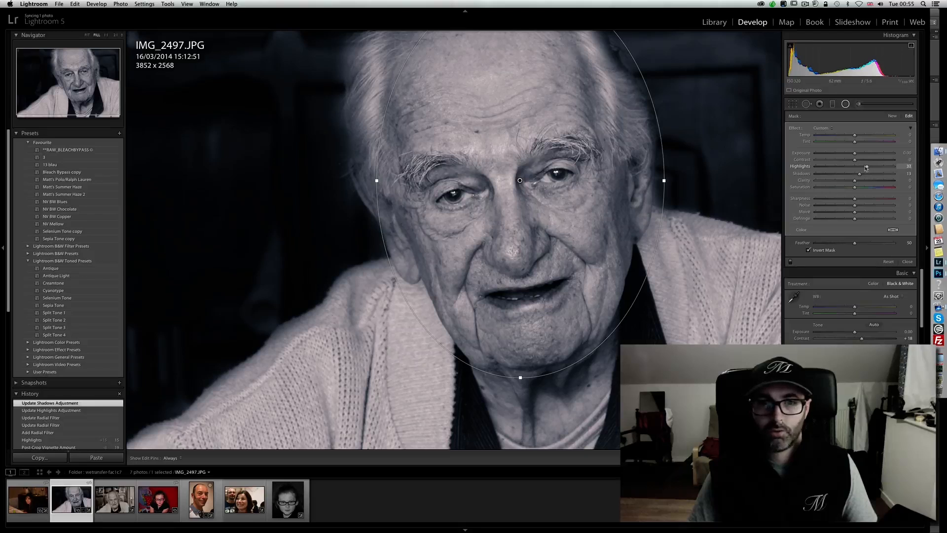
drag(862, 175, 859, 182)
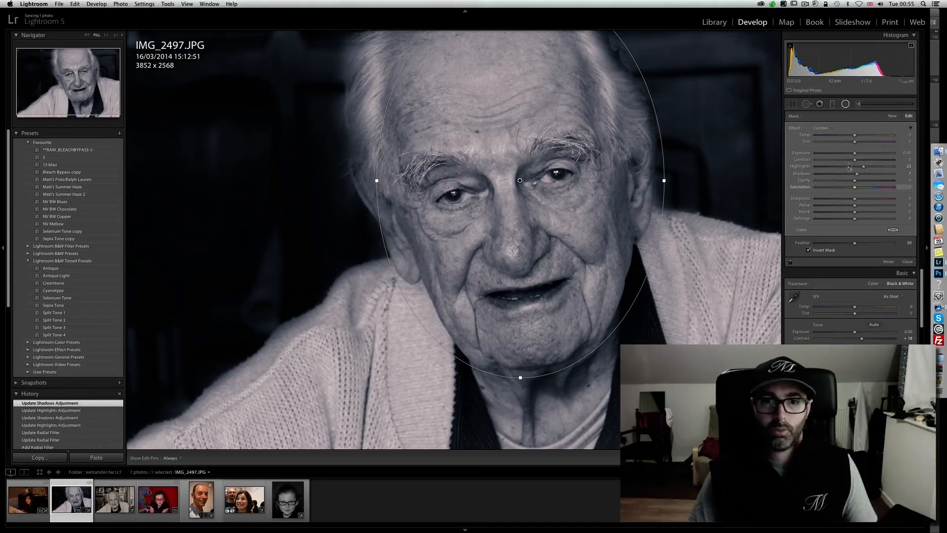
click(845, 104)
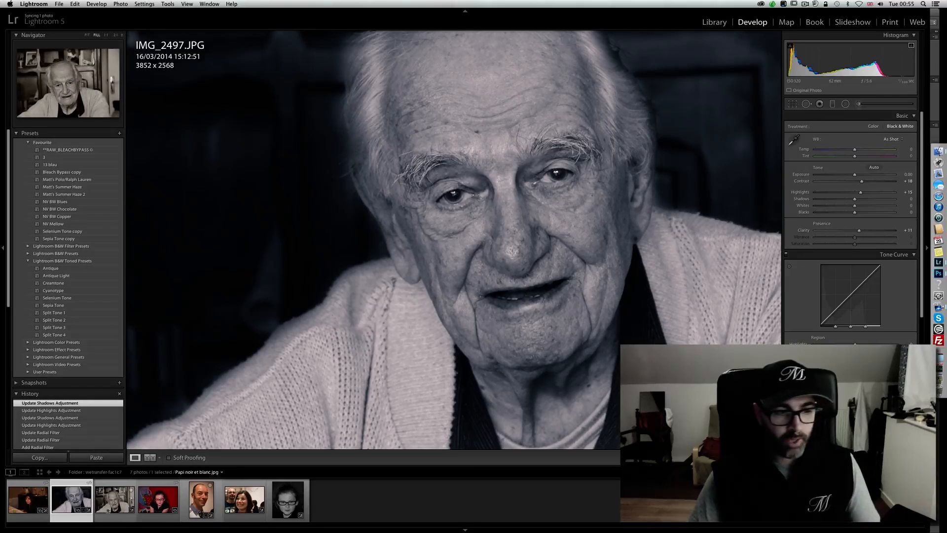
- Compare the edited IMG_2497.JPG side by side with Papi noir et blanc.jpg, both fitted to view with the interface blacked out
super+click(112, 501)
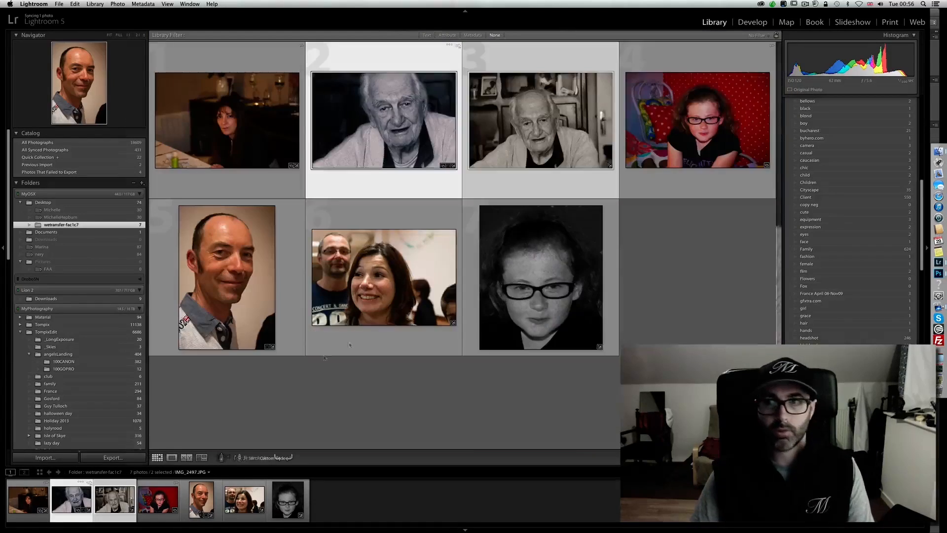
click(191, 457)
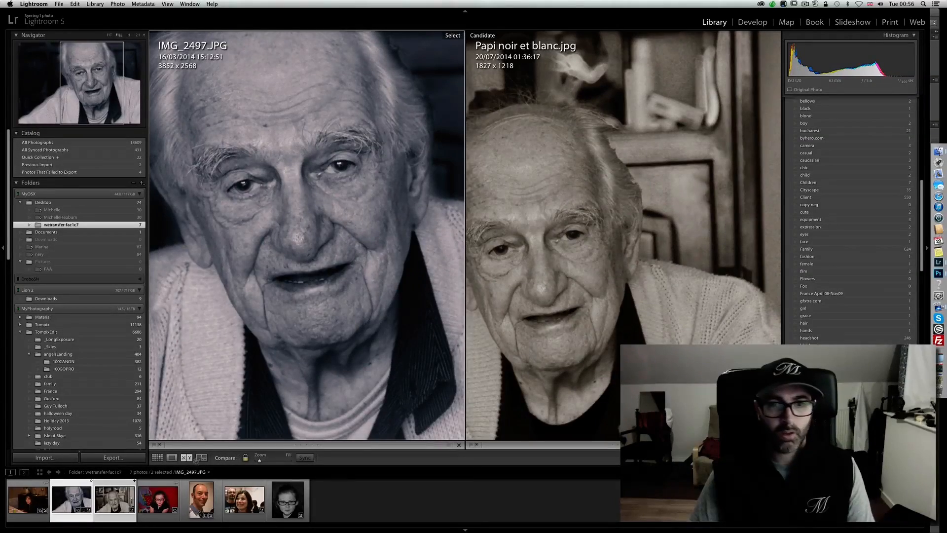
click(306, 270)
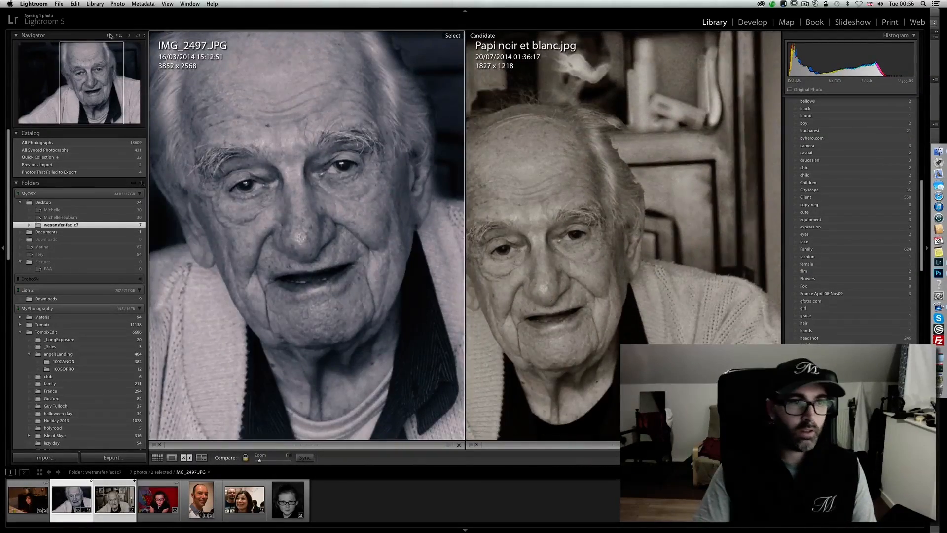
click(311, 278)
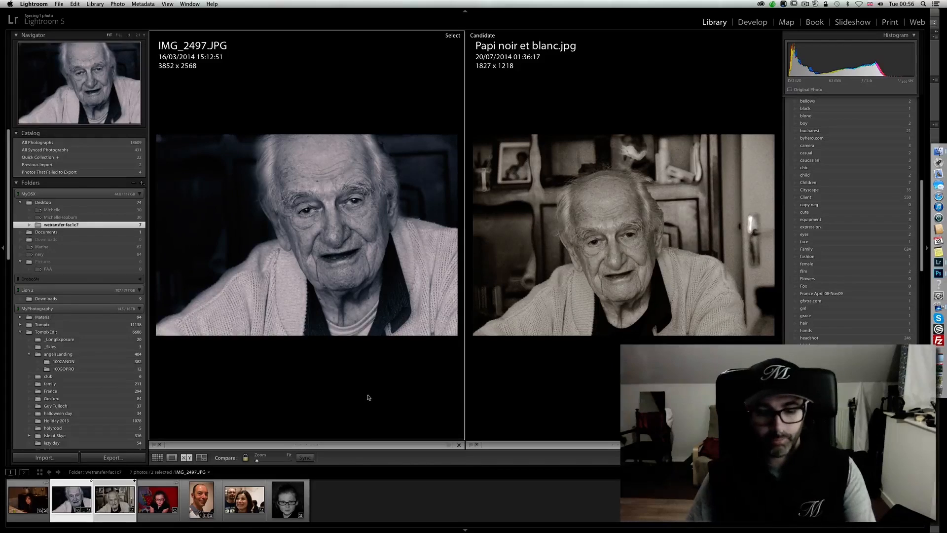
key(l)
key(l)
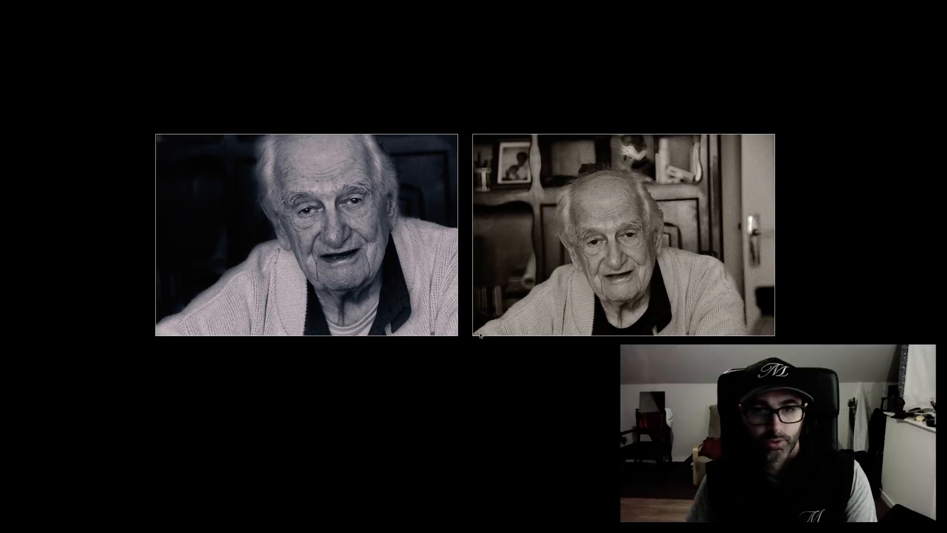
key(l)
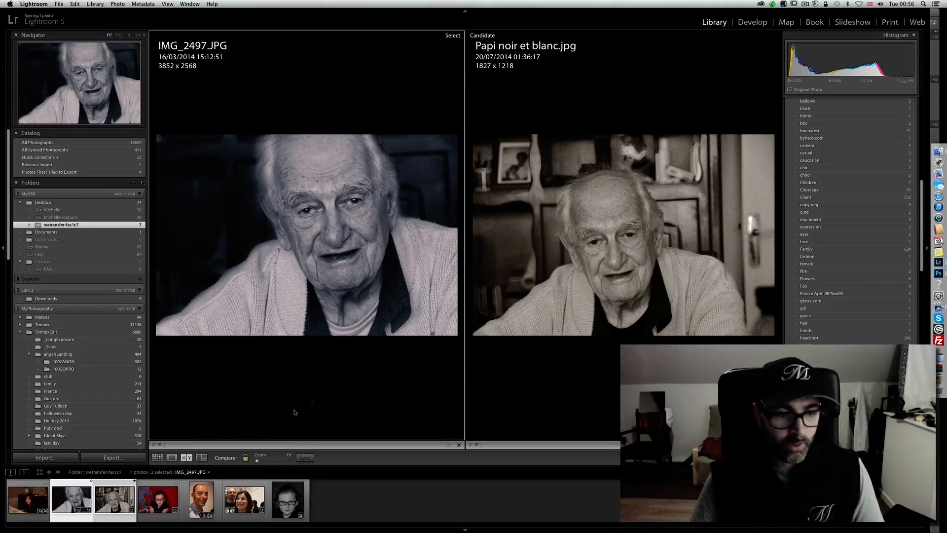
- Open photoscapeIMGP0005.JPG for developing, checking the black-and-white version IMGP0005.jpg as a reference
click(156, 503)
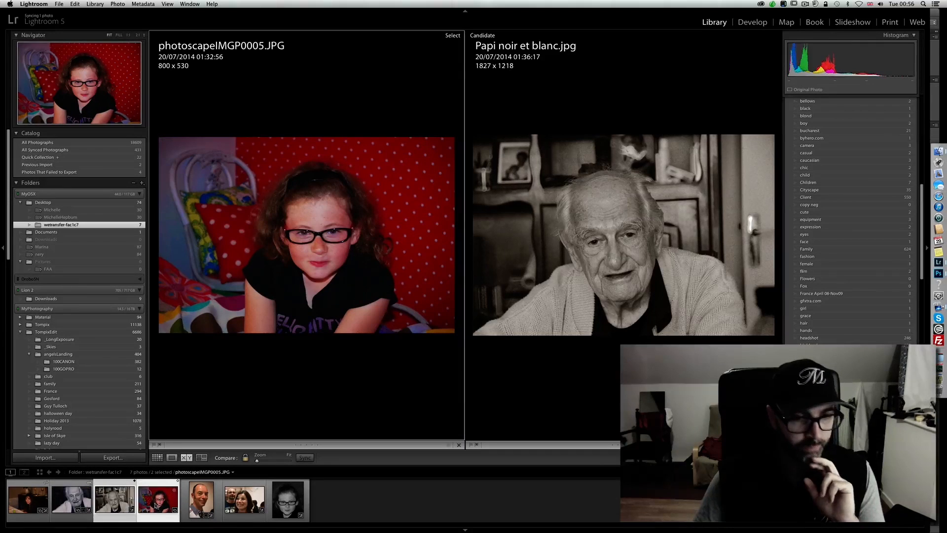
click(202, 499)
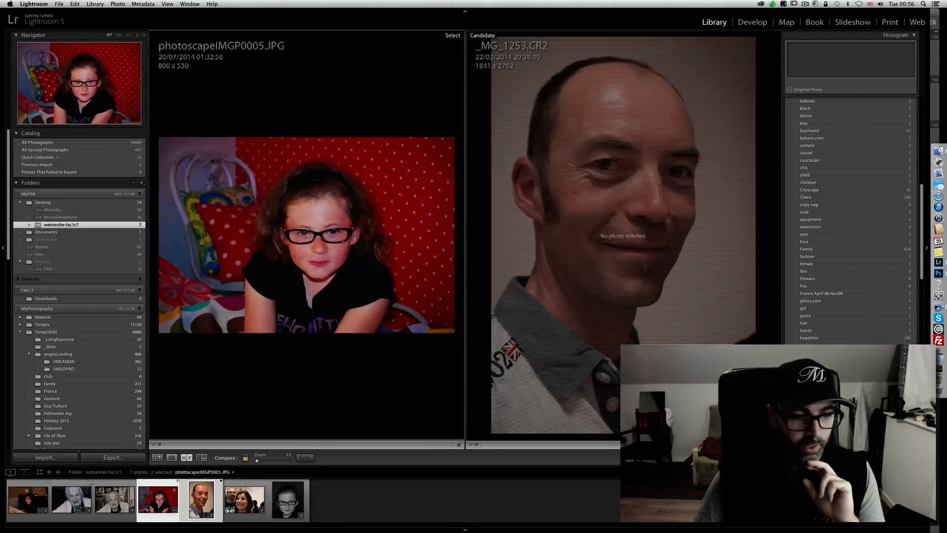
click(172, 457)
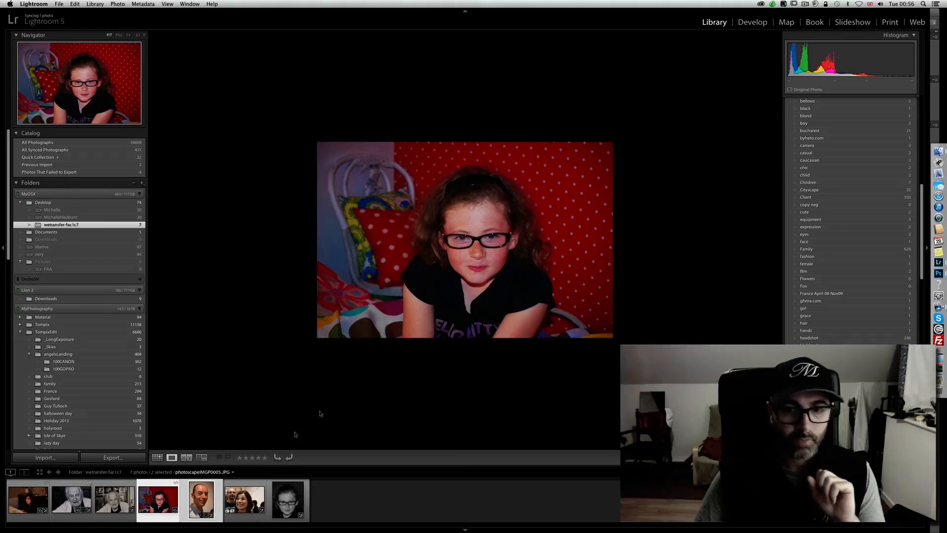
click(751, 23)
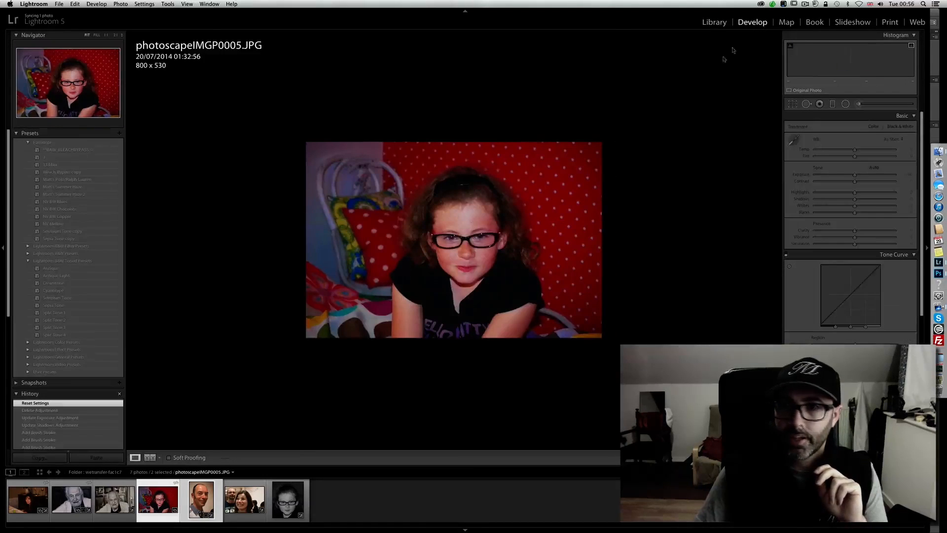
click(291, 505)
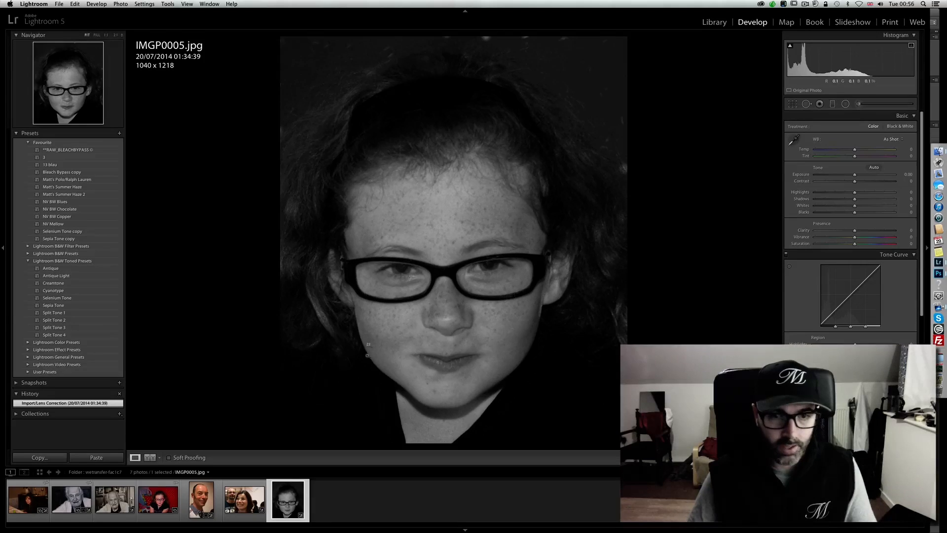
click(157, 508)
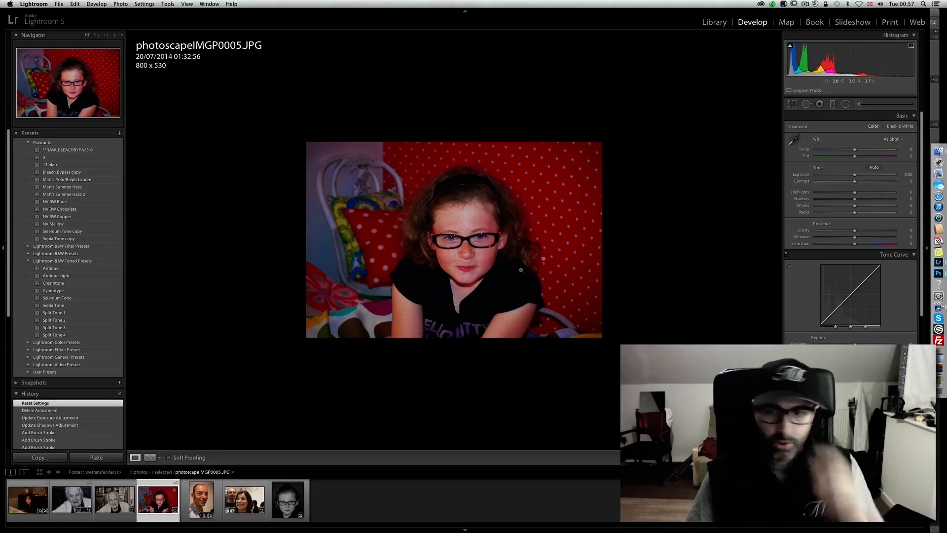
- Crop the girl's photo tightly around her face at the original aspect ratio, to about 350 x 232 pixels
click(791, 104)
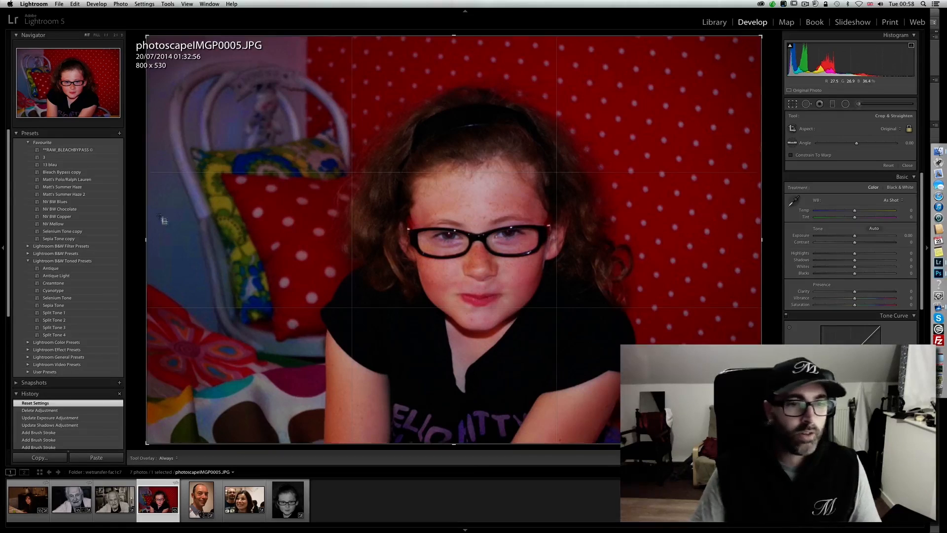
drag(146, 240, 342, 219)
drag(462, 214, 625, 201)
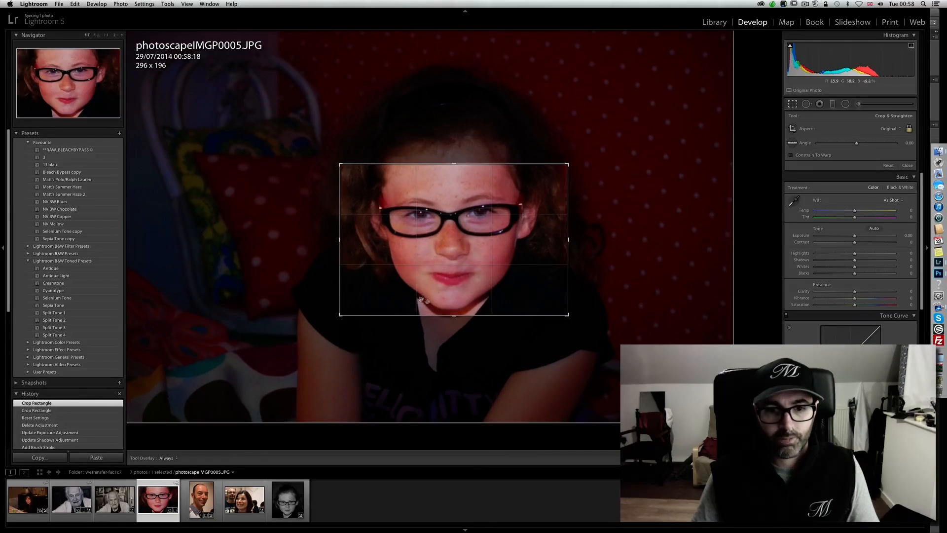
mouse_move(452, 314)
mouse_down()
mouse_move(453, 349)
mouse_move(456, 307)
mouse_move(455, 329)
mouse_up()
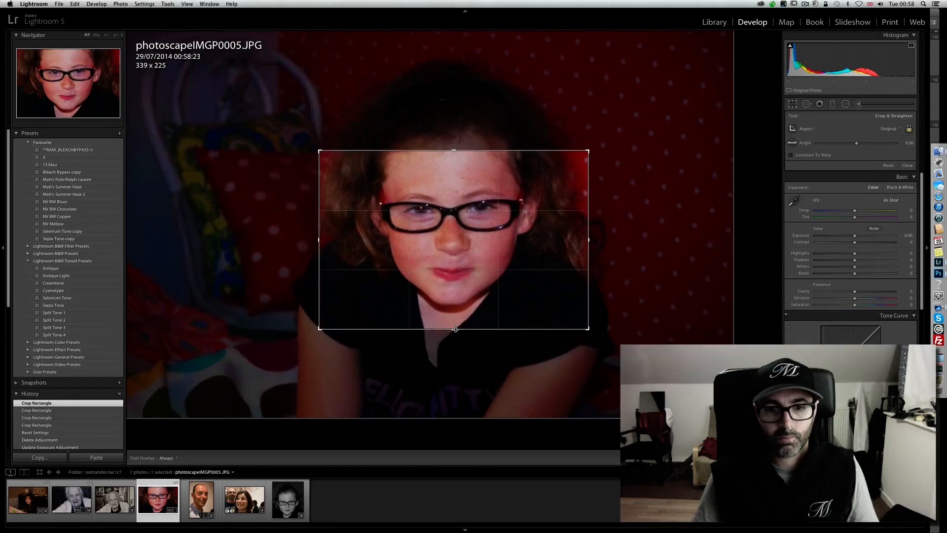
click(794, 105)
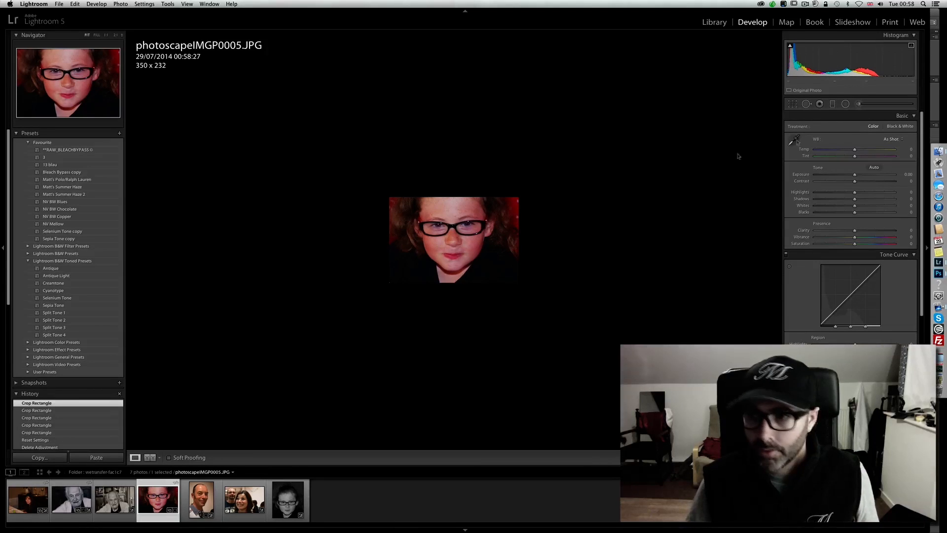
- Convert the cropped portrait to black and white, set contrast to +24, and compare it with the state before the contrast change
click(894, 126)
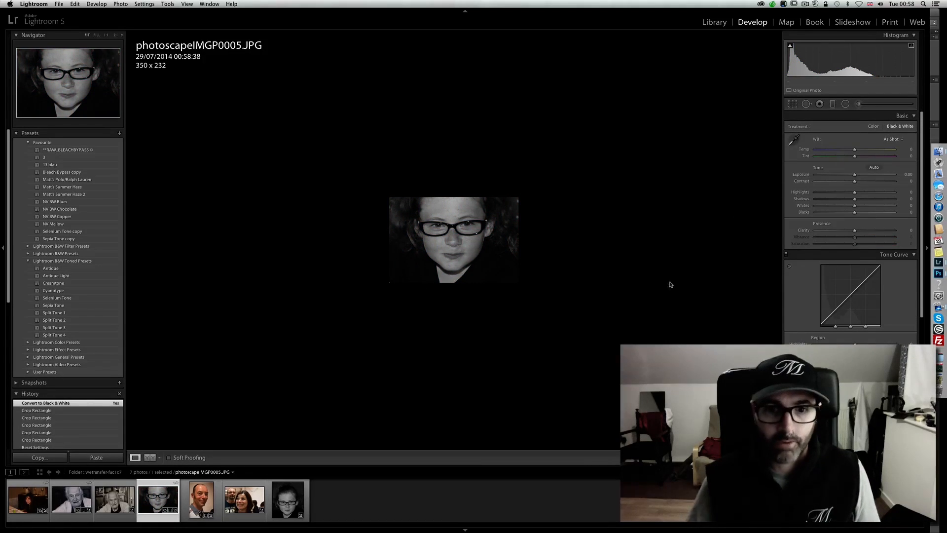
click(291, 501)
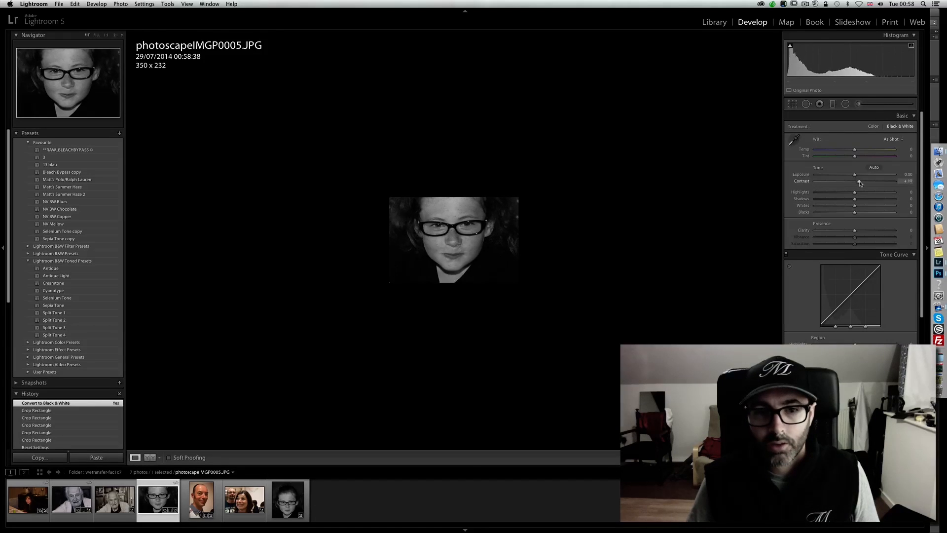
drag(864, 184, 865, 182)
click(52, 413)
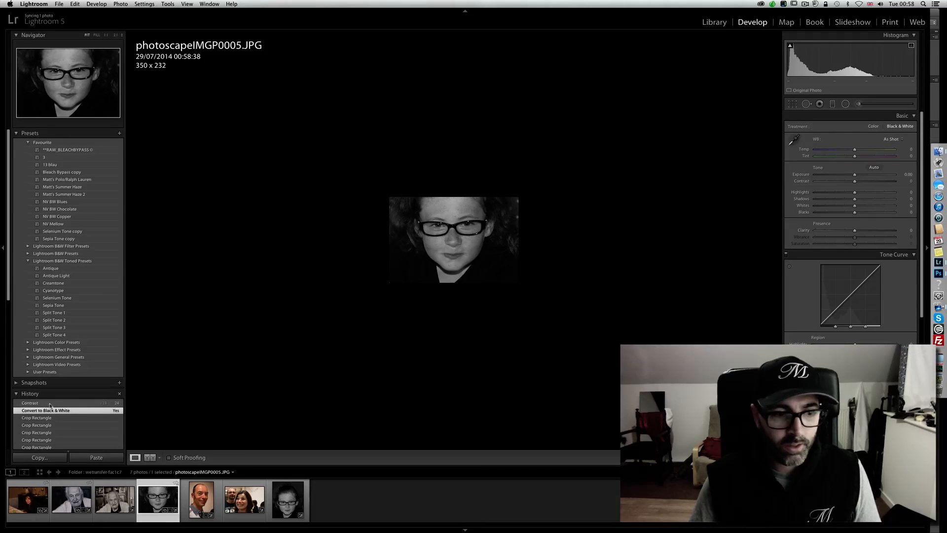
click(53, 403)
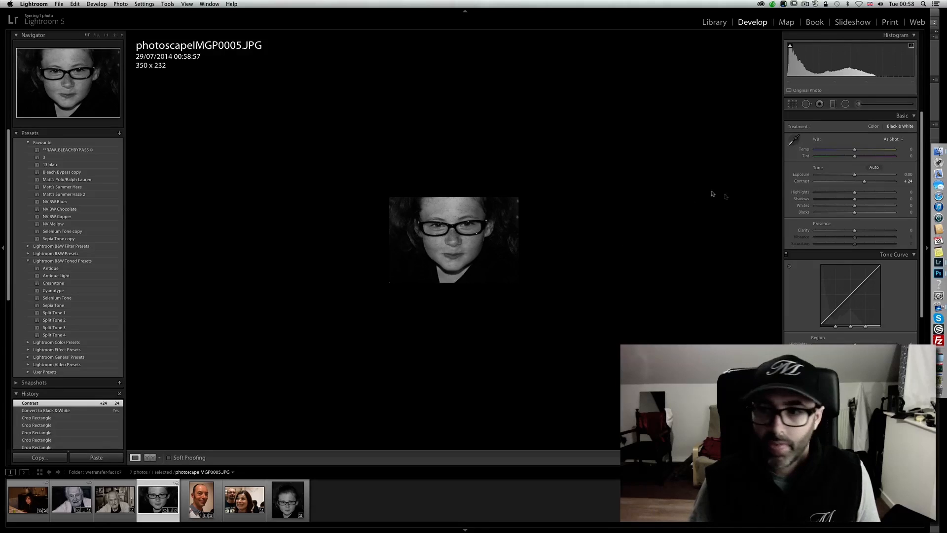
- Lighten the girl's skin in the Black & White Mix with targeted adjustment to red +22 and orange +5, comparing before and after
scroll(913, 247, down, 5)
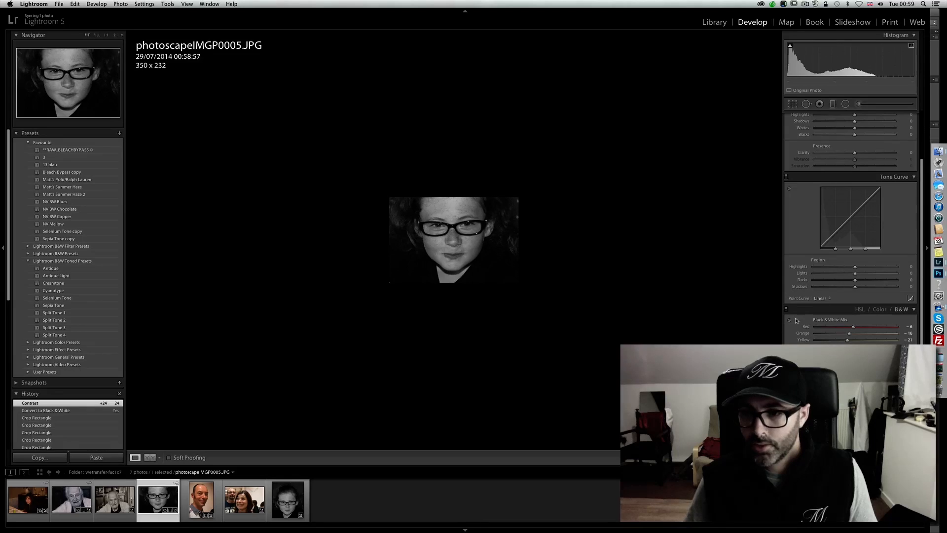
click(789, 320)
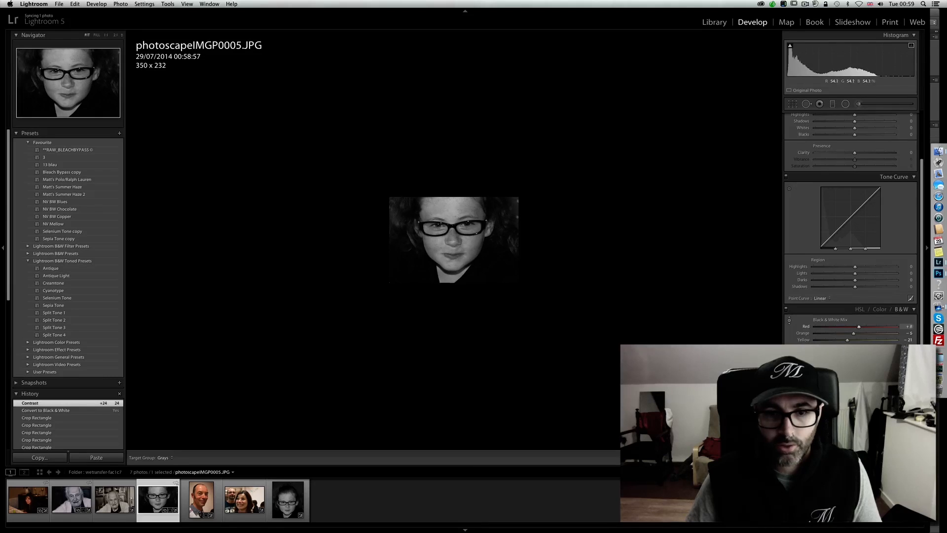
drag(438, 252, 438, 251)
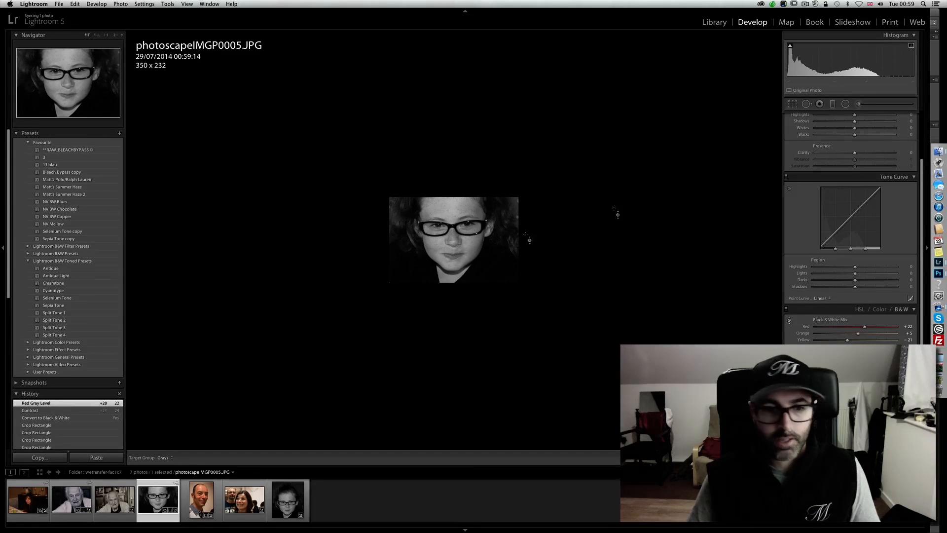
click(46, 411)
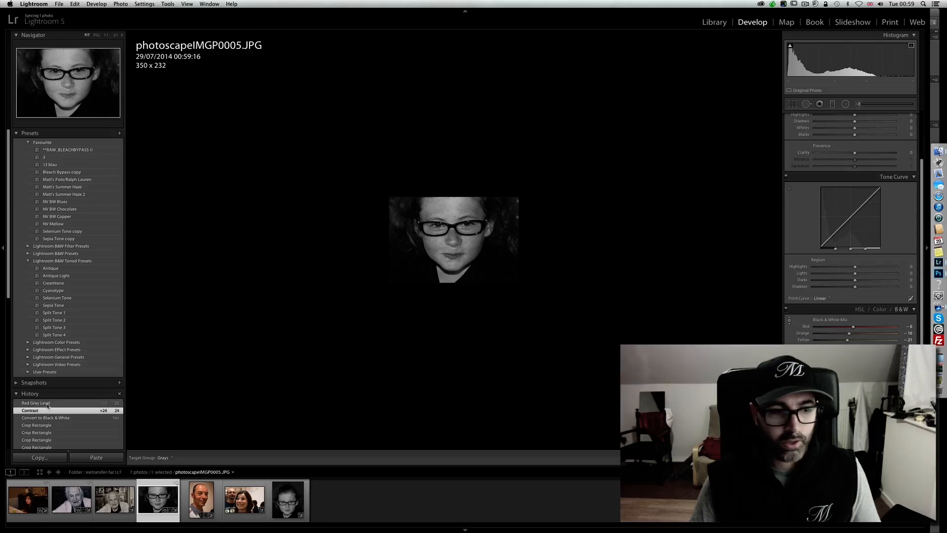
click(48, 404)
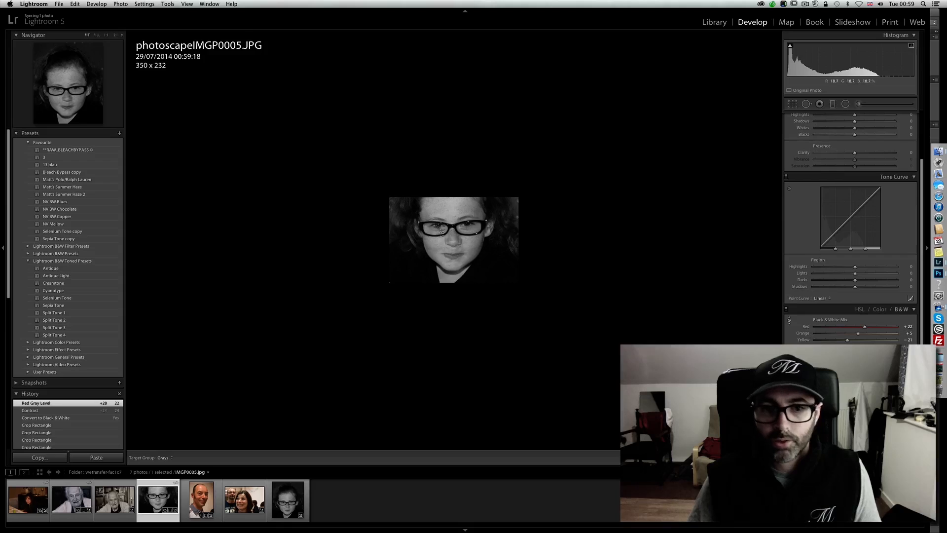
click(789, 321)
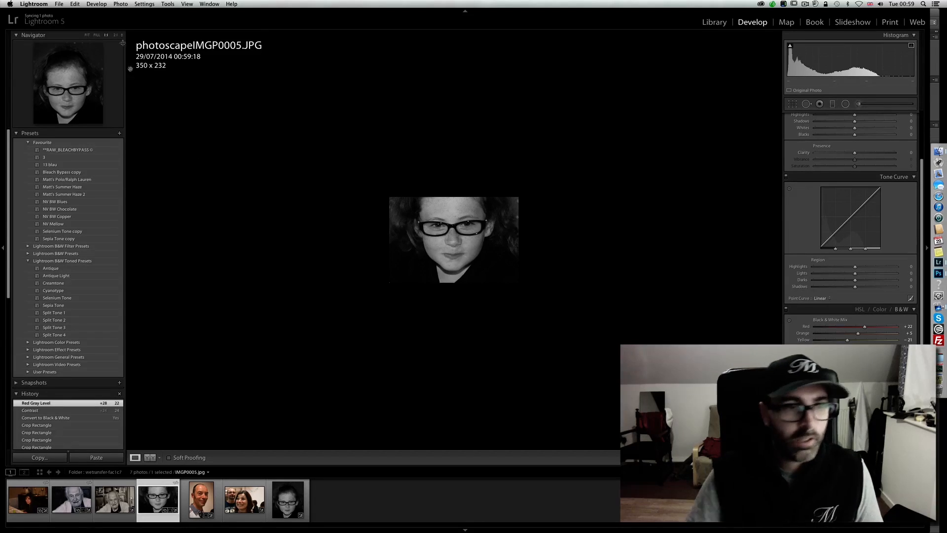
- Brighten both of the girl's eyes with a size 2.0 Adjustment Brush using the Iris Enhance effect
click(117, 36)
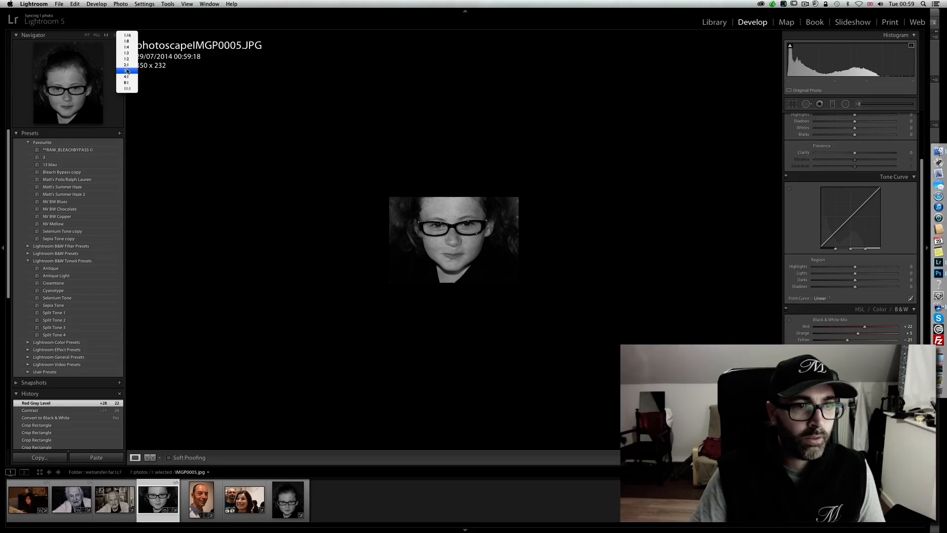
click(126, 70)
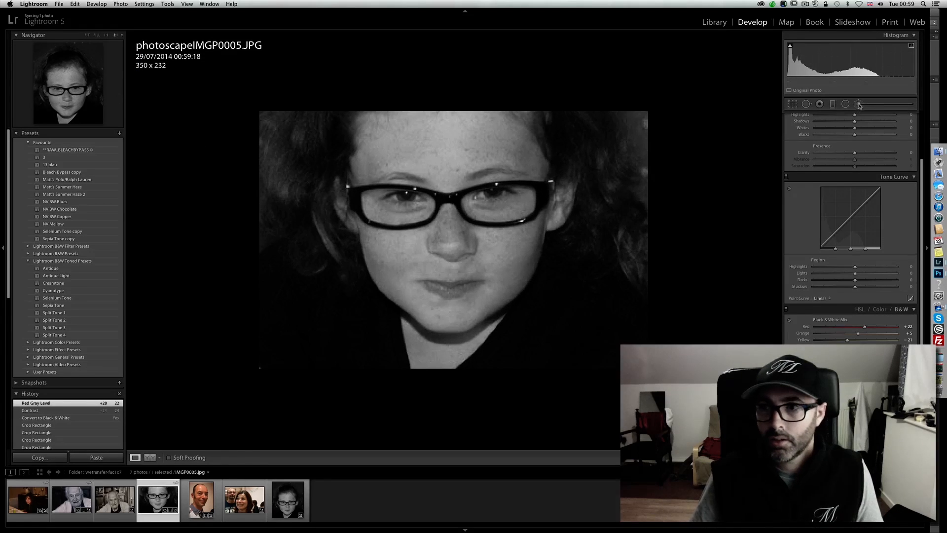
click(859, 104)
click(824, 129)
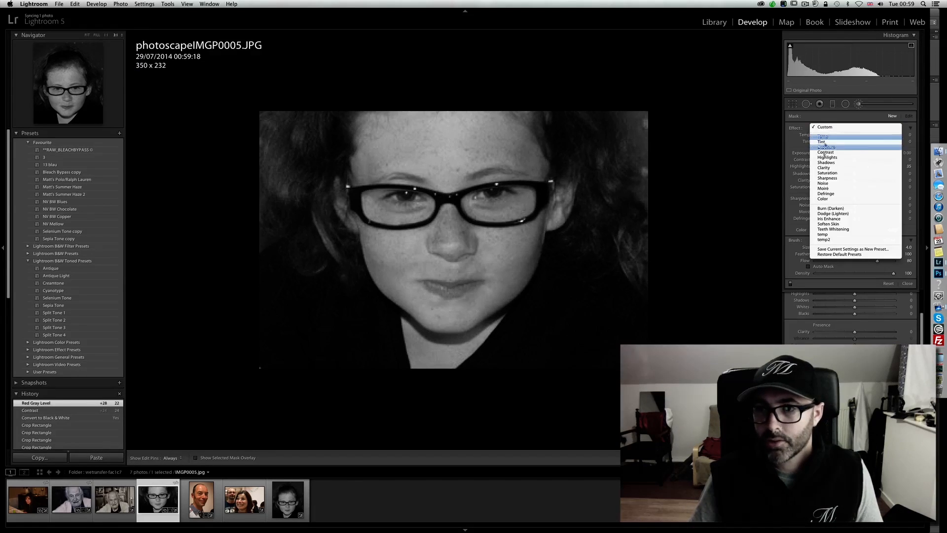
click(829, 218)
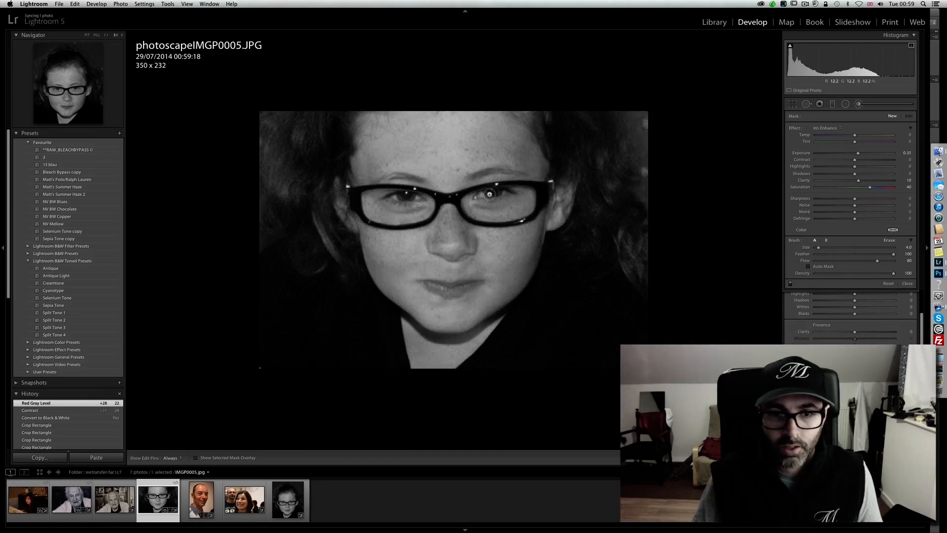
key(alt)
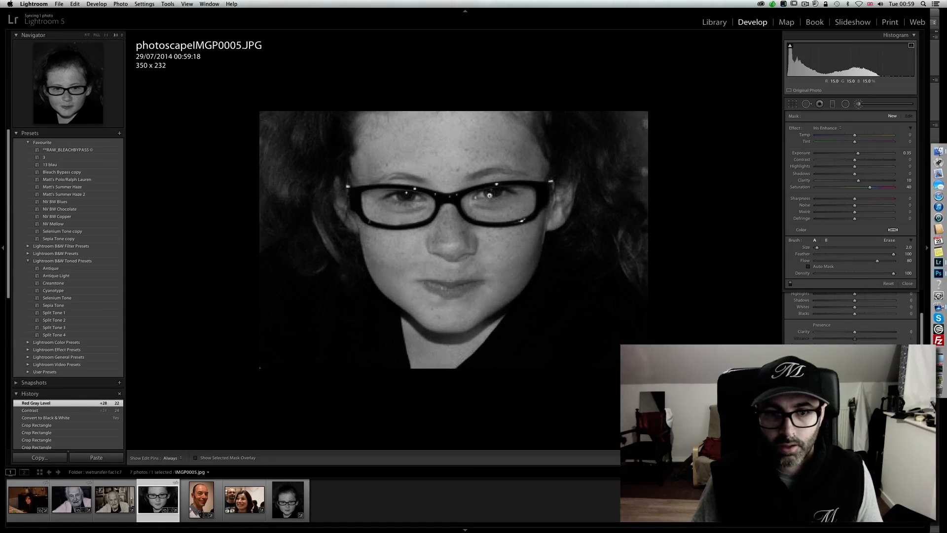
drag(496, 191, 489, 194)
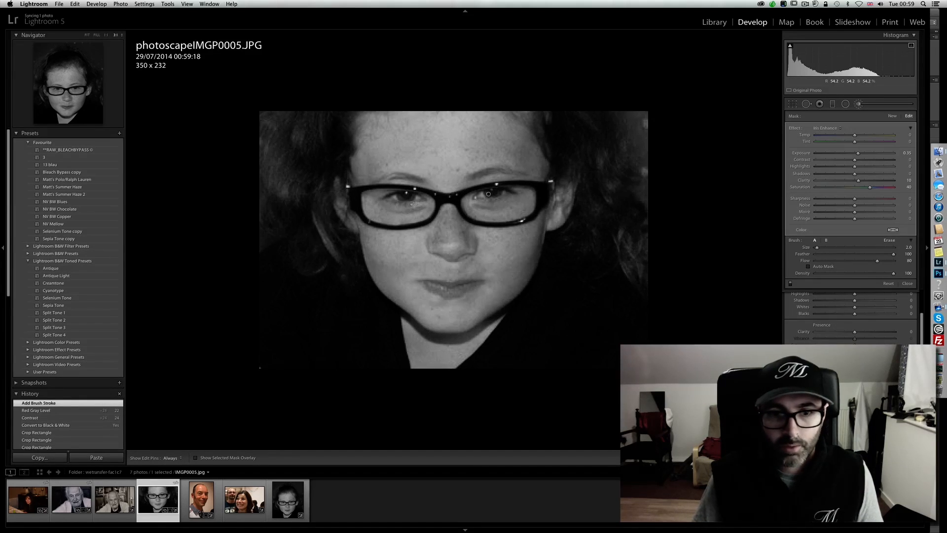
click(404, 197)
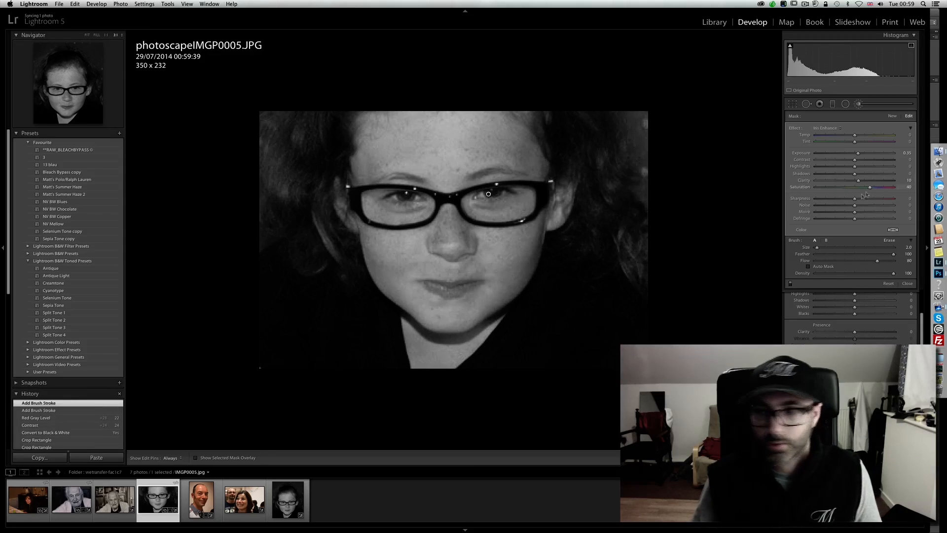
- Set the eye adjustment's shadows to 100 and the brush flow to 100, and paint over both eyes again with the pin hidden
drag(855, 175, 856, 176)
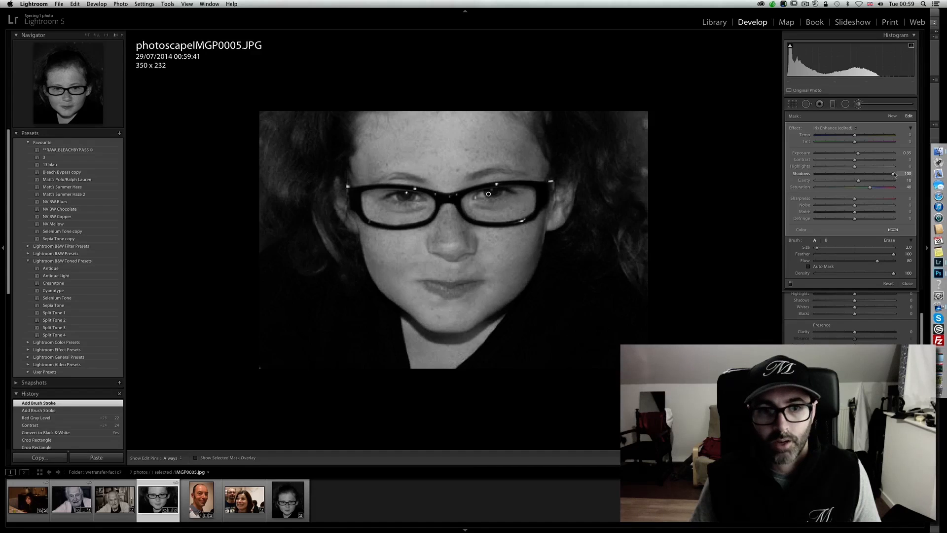
drag(895, 174, 895, 175)
drag(877, 260, 878, 261)
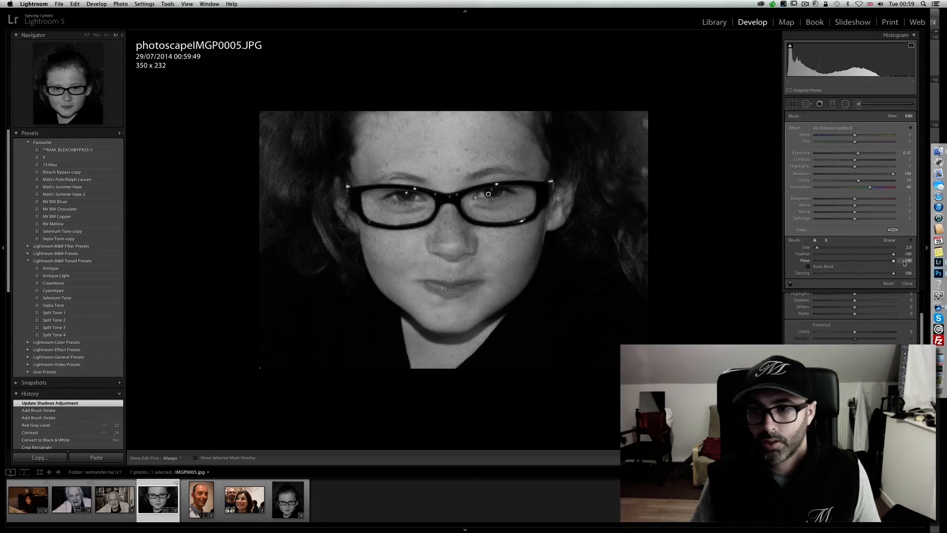
key(h)
click(410, 196)
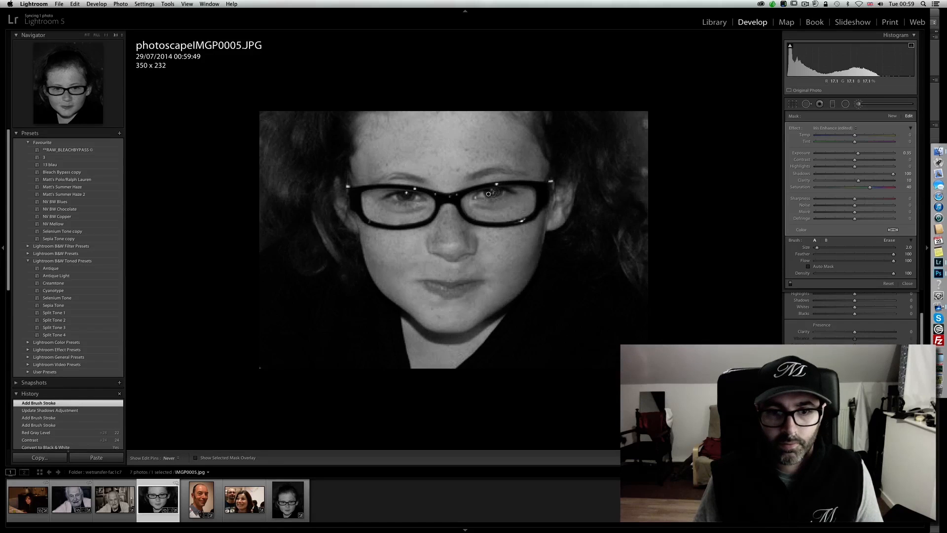
click(489, 192)
key(h)
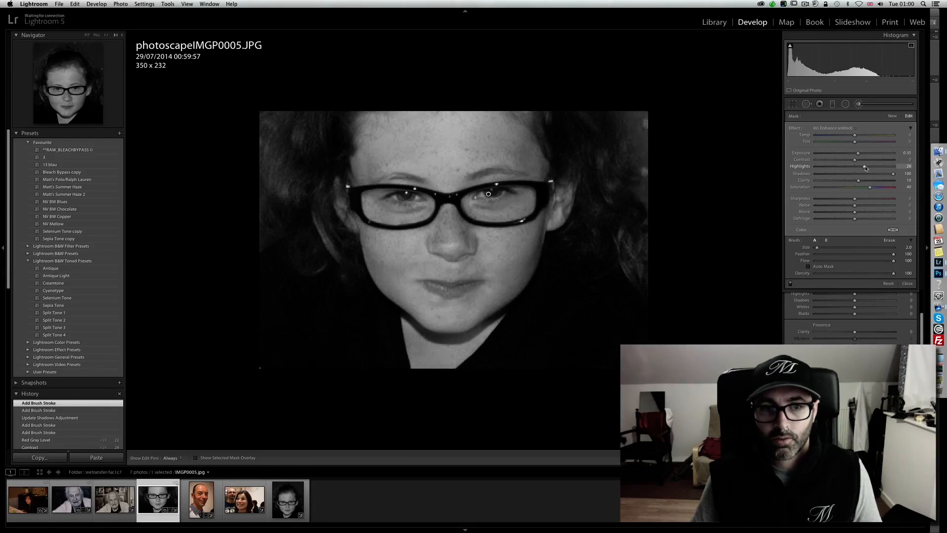
- Raise the eye adjustment's highlights to about 24, close the Adjustment Brush and view the whole portrait
drag(862, 168, 863, 168)
click(861, 104)
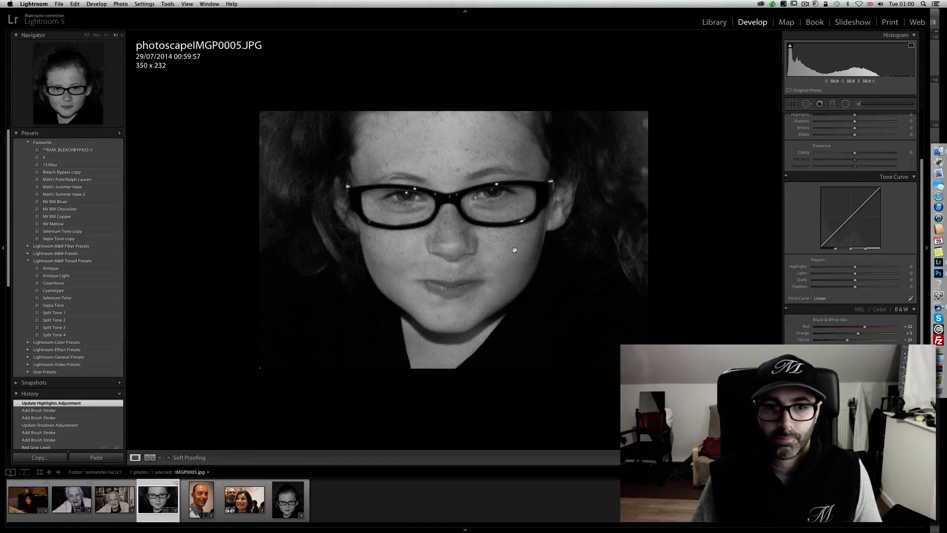
click(518, 251)
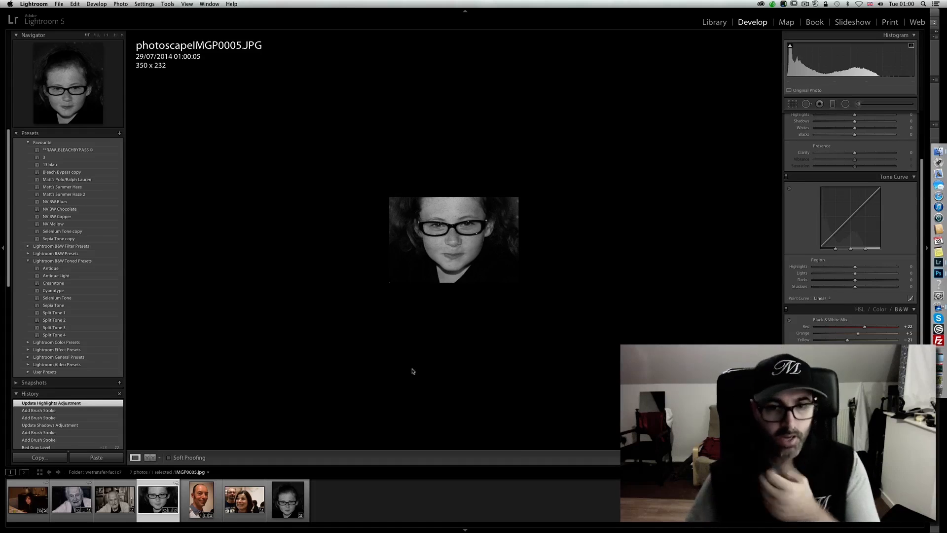
- Compare the edited photoscapeIMGP0005.JPG side by side with IMGP0005.jpg against a blacked-out interface
super+click(286, 502)
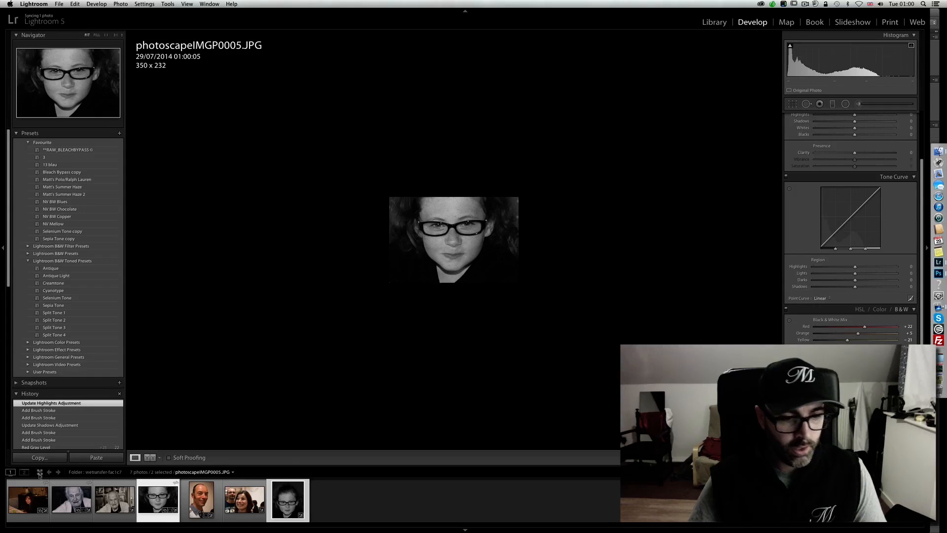
click(39, 472)
click(187, 457)
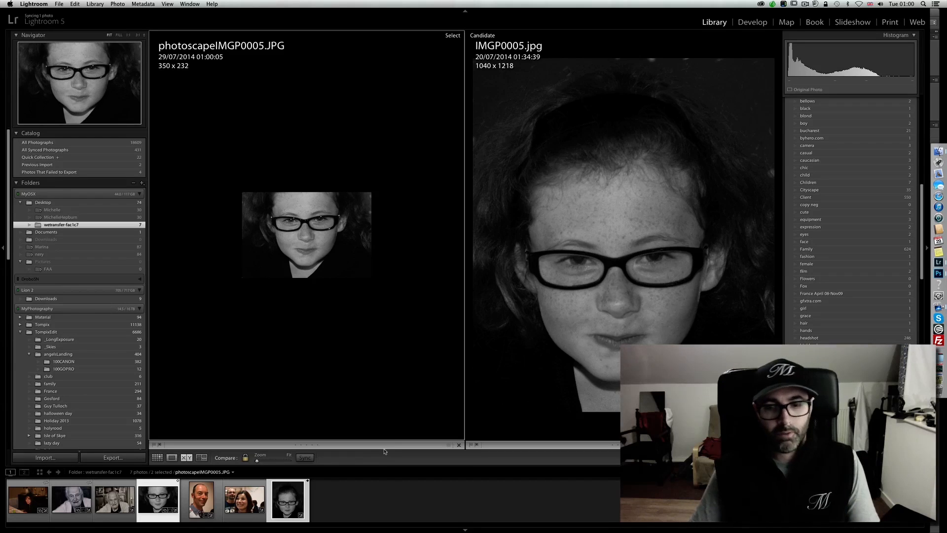
key(l)
key(l)
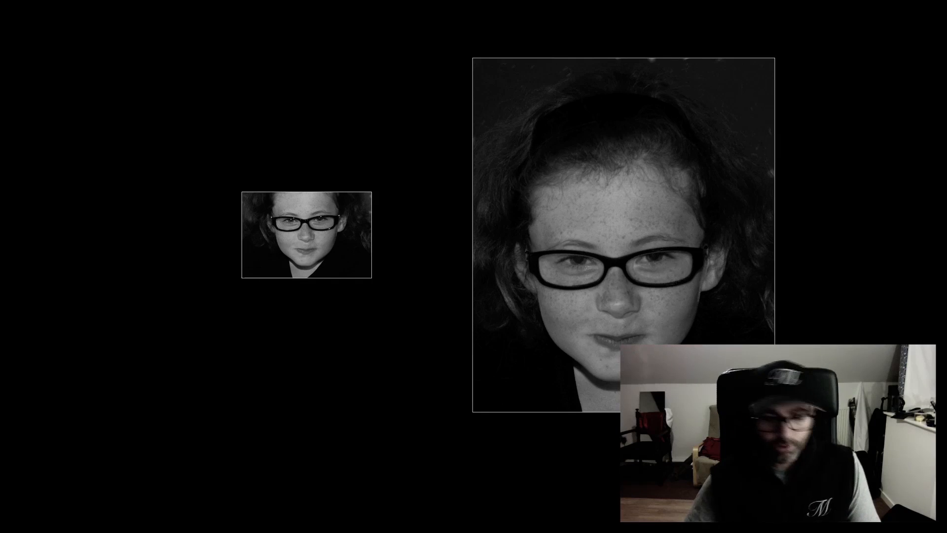
key(l)
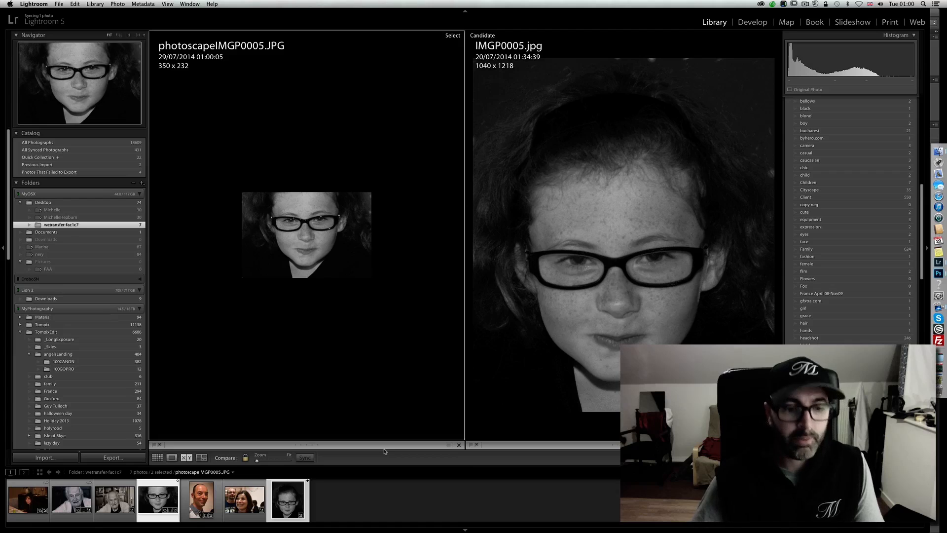
- Open the photo DSC_0512.NEF of the dark-haired woman for developing
click(37, 503)
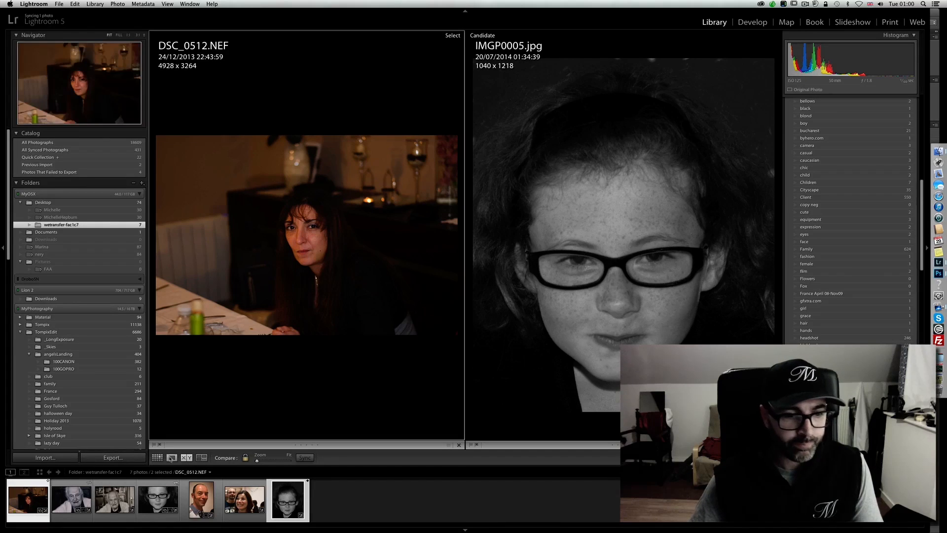
click(171, 458)
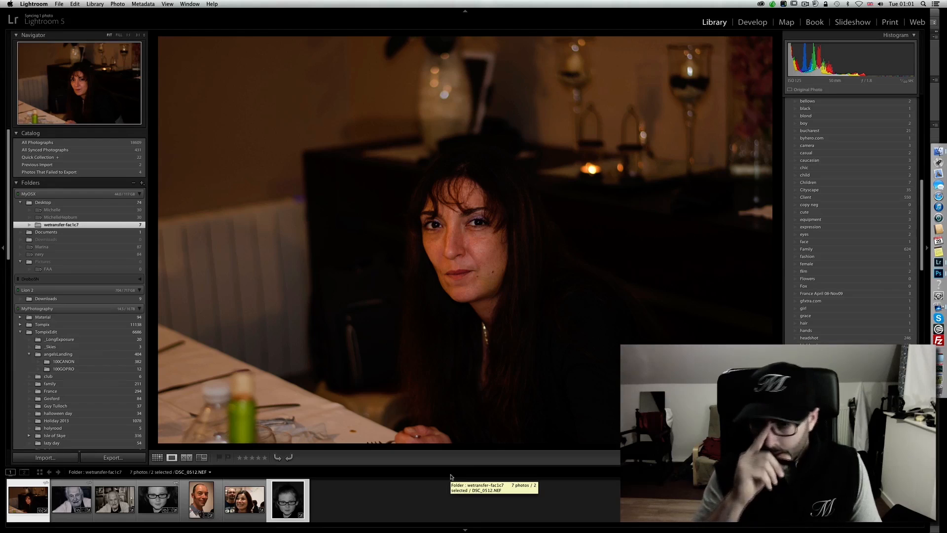
click(755, 25)
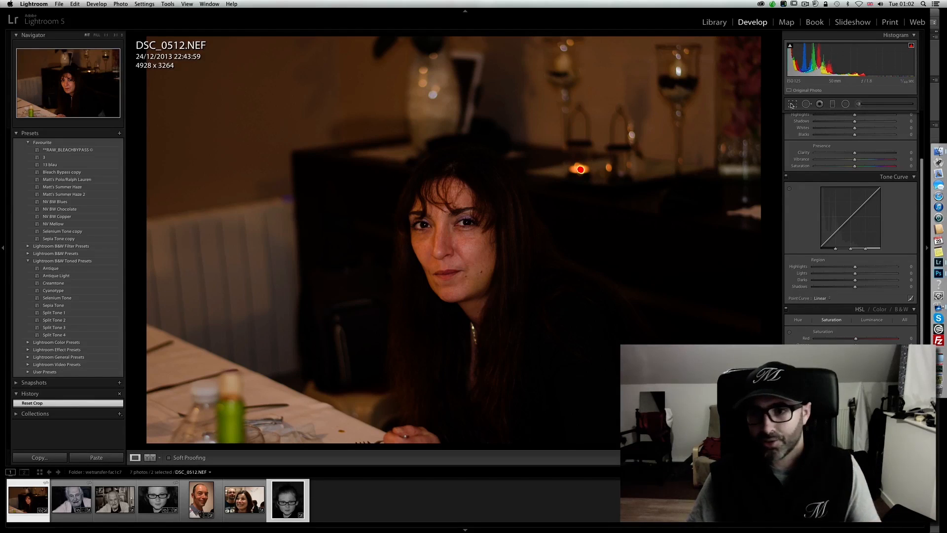
- Crop DSC_0512.NEF freely from all four sides into a narrow upright frame around the woman, about 1368 x 2050 pixels
click(793, 104)
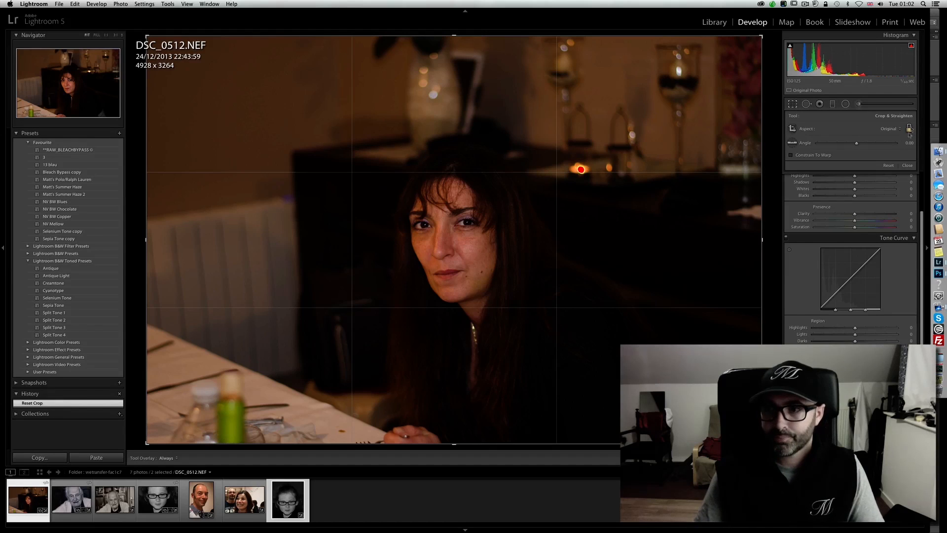
drag(147, 240, 264, 241)
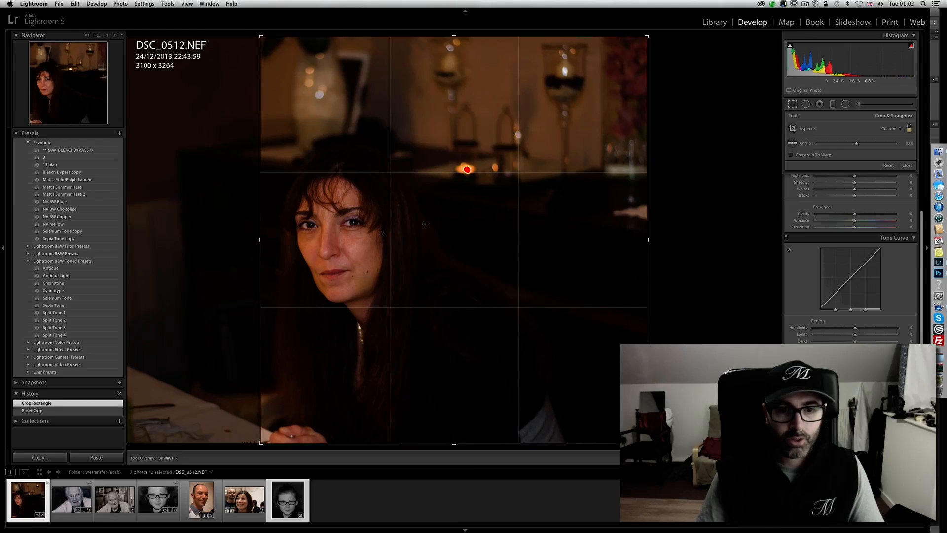
drag(640, 242, 543, 249)
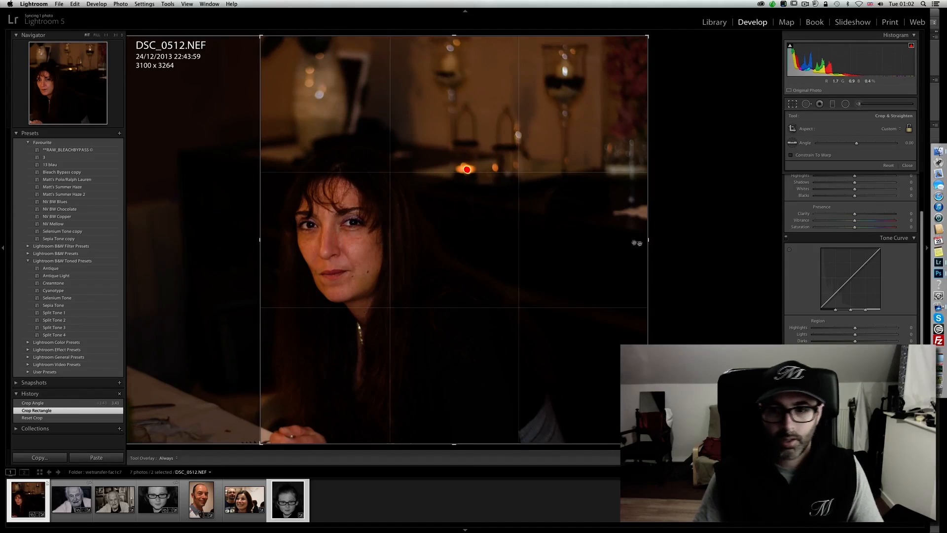
drag(648, 240, 534, 243)
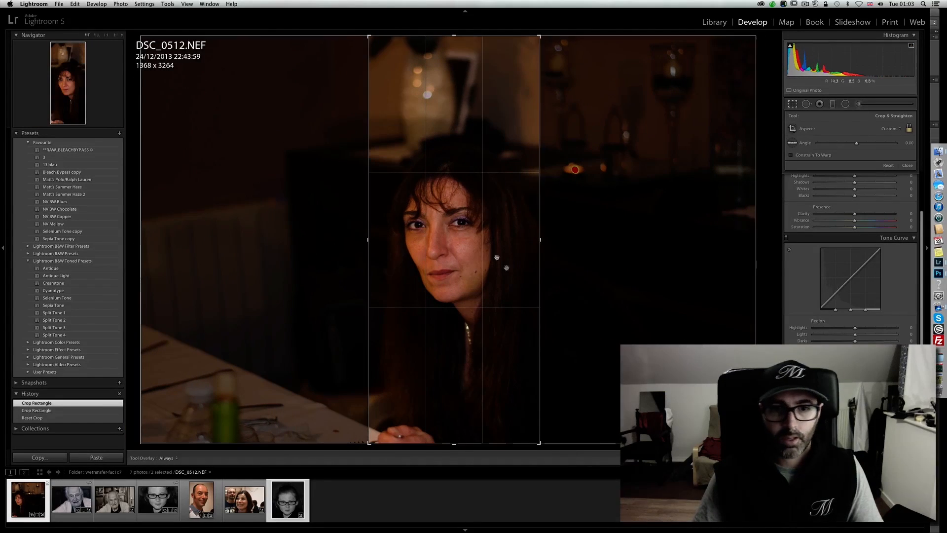
drag(455, 36, 454, 77)
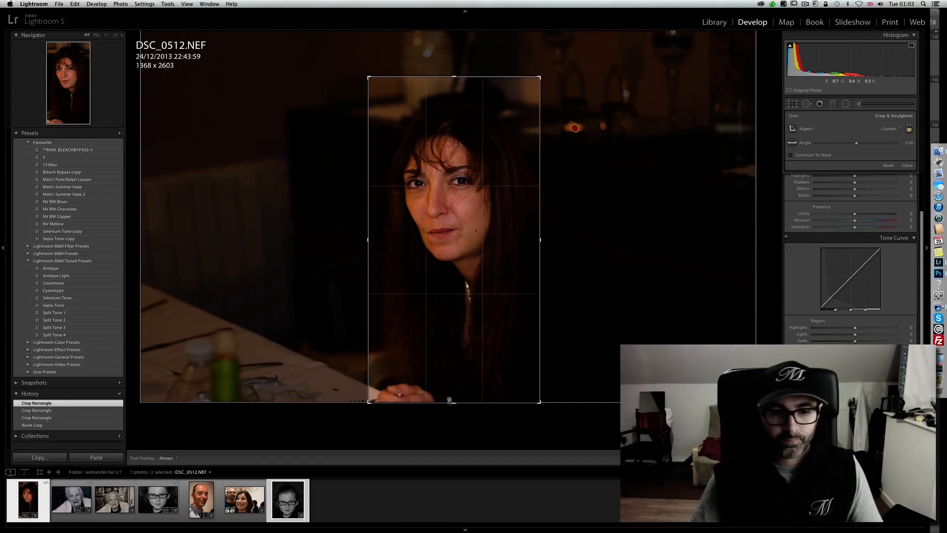
drag(454, 404, 455, 368)
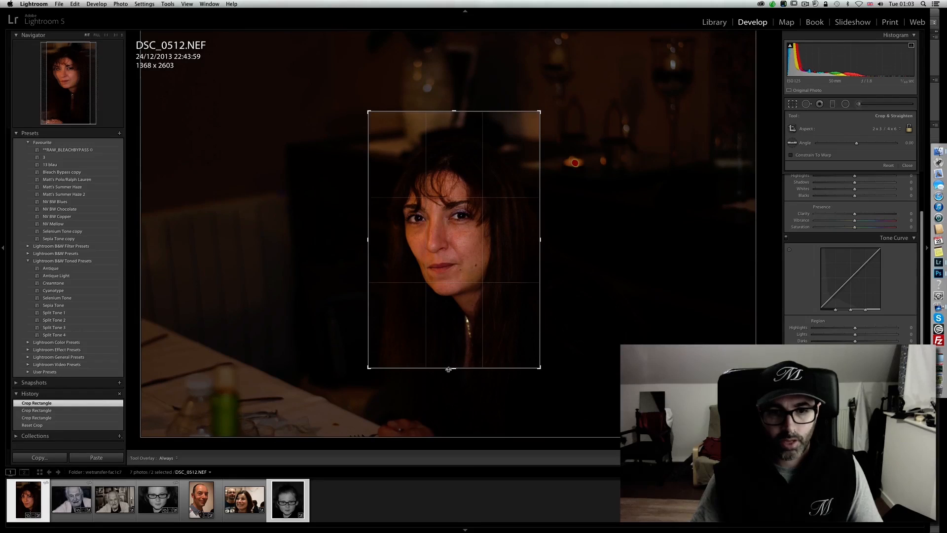
- Lock the crop's aspect ratio, tighten it to about 1337 x 2005 pixels, reposition the woman within the frame and apply it
drag(466, 242, 467, 225)
key(a)
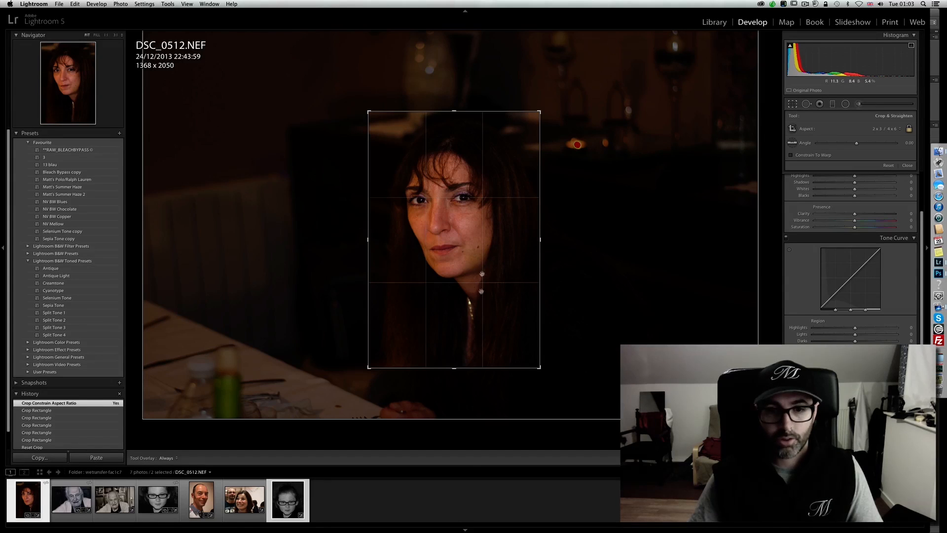
drag(454, 367, 453, 364)
drag(470, 312, 481, 312)
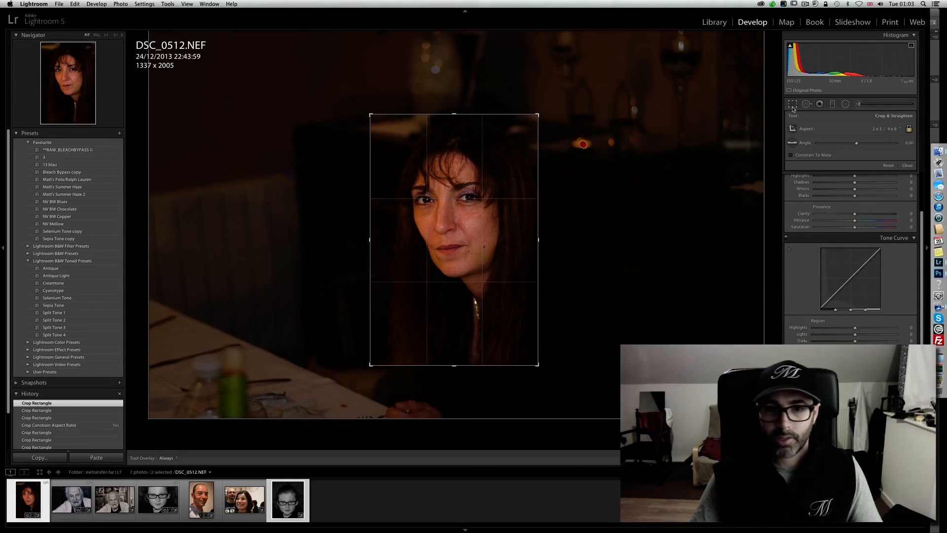
key(Return)
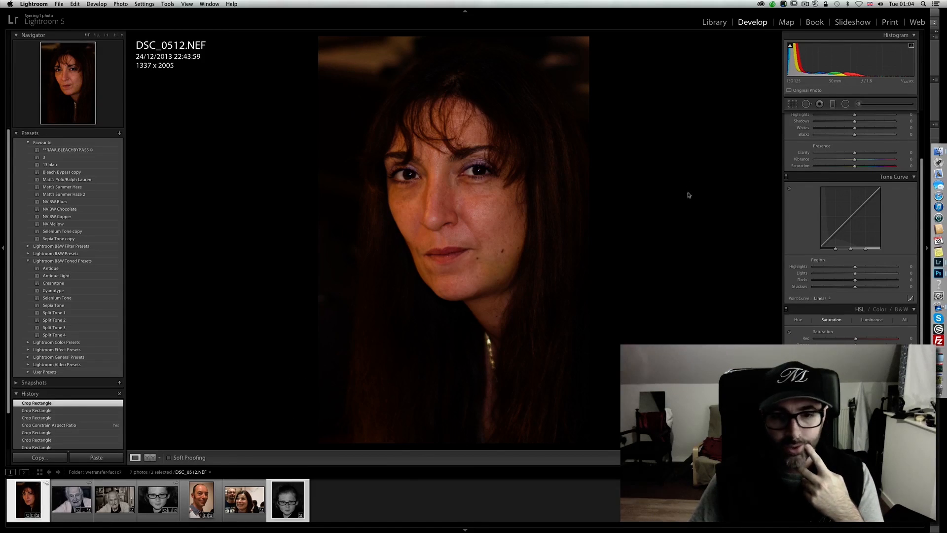
- Convert the woman's portrait to black and white with contrast +15 and clarity -26, and lighten her skin by raising orange to +19
scroll(921, 168, up, 5)
click(905, 127)
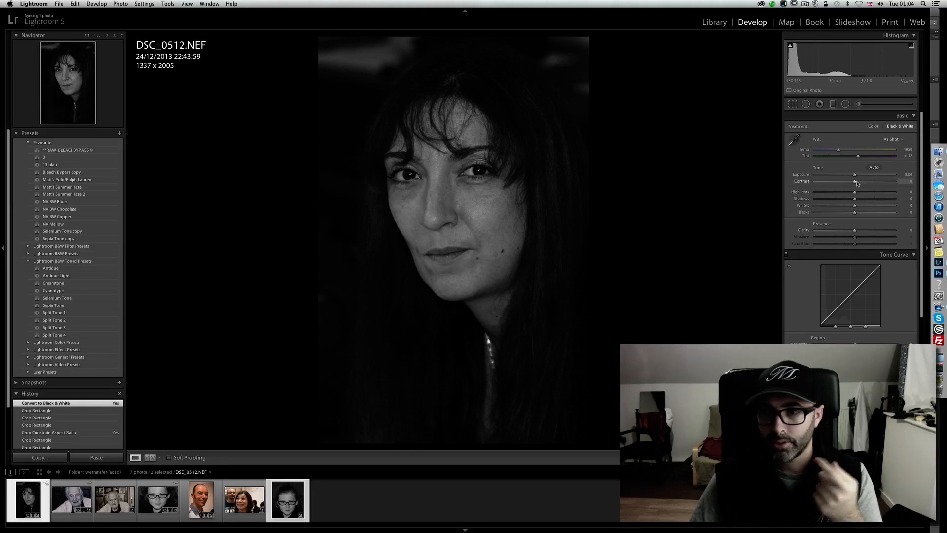
drag(856, 182, 862, 184)
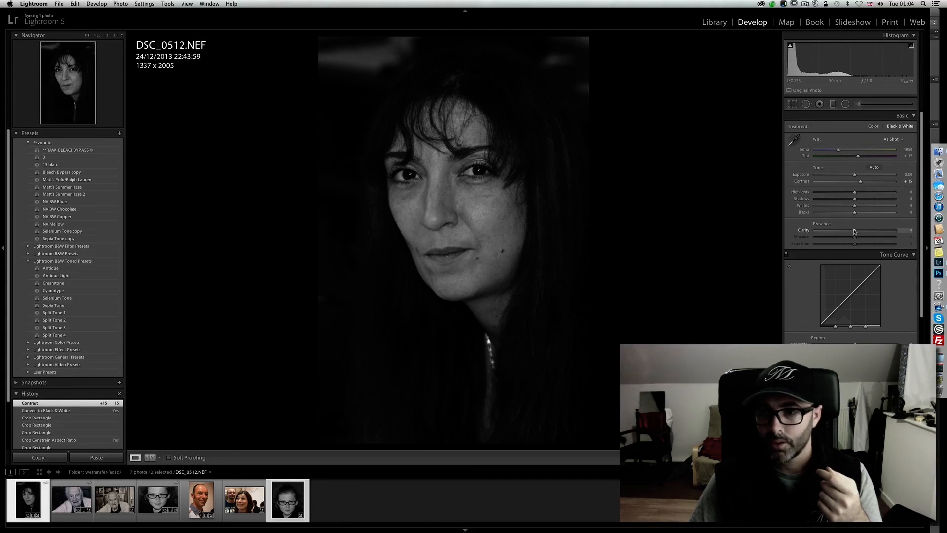
drag(846, 232, 844, 232)
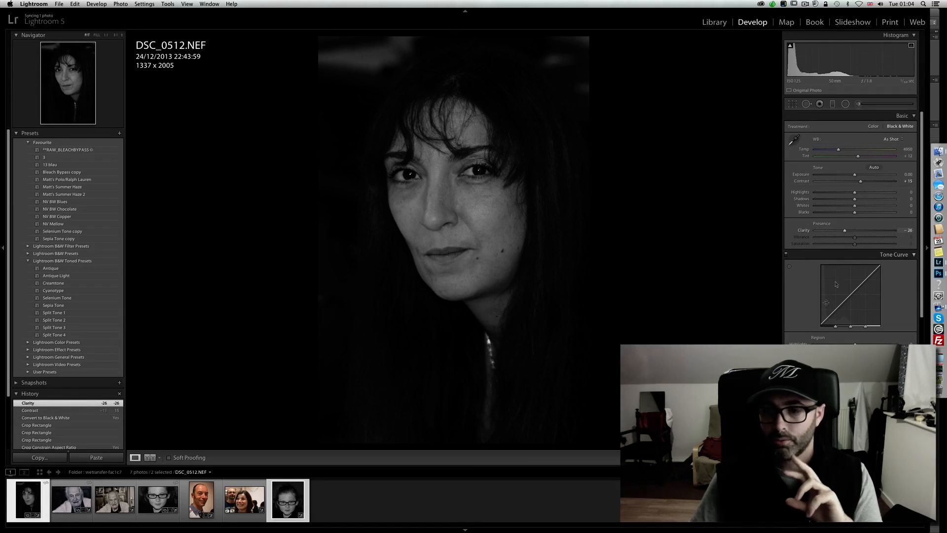
click(789, 401)
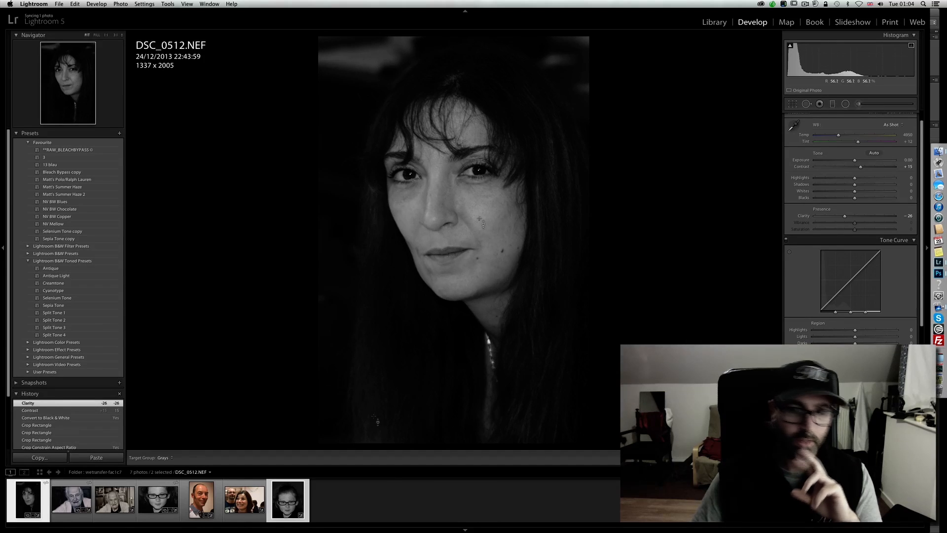
- Brush the woman's eyes with the Iris Enhance effect and raise the brush's shadows
click(858, 104)
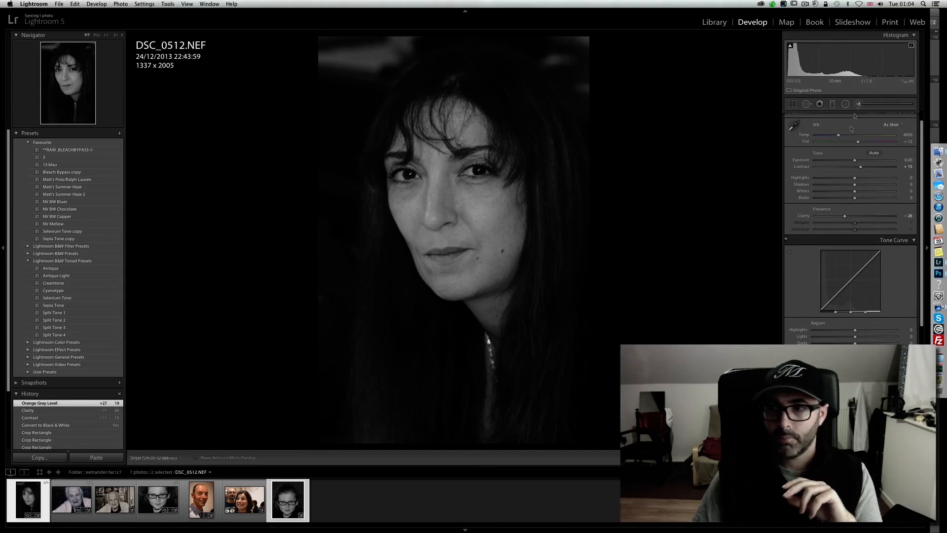
key(h)
click(481, 172)
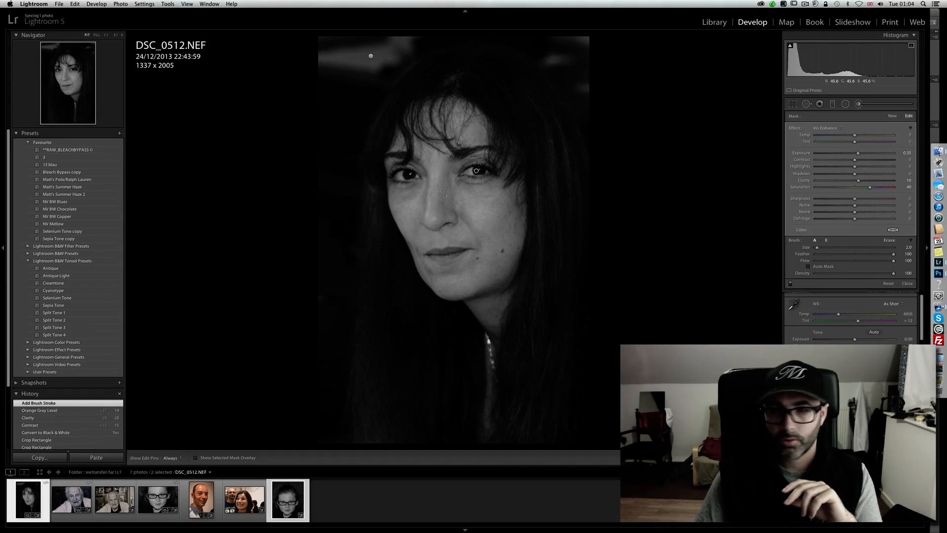
drag(855, 174, 873, 173)
click(859, 104)
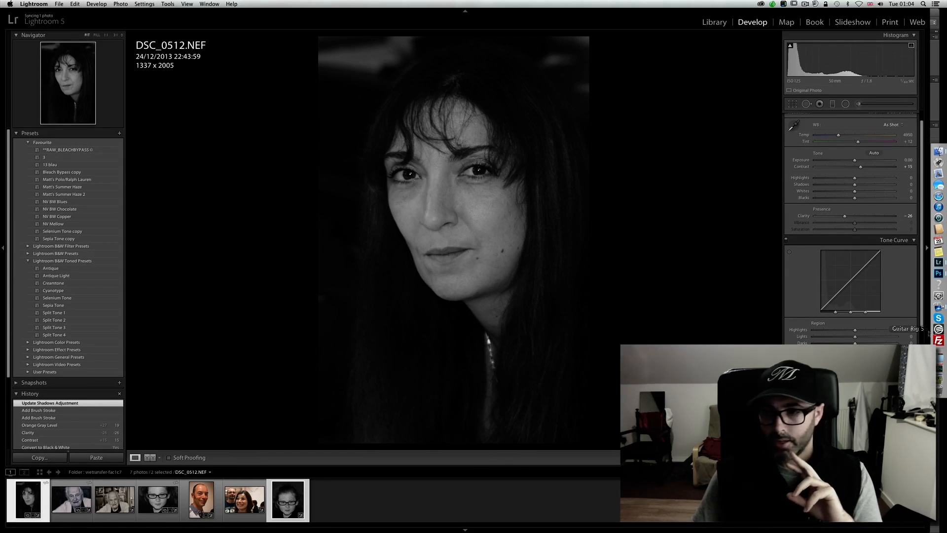
- Give the portrait a subtle post-crop vignette with feather 100 and amount 3
scroll(921, 323, down, 5)
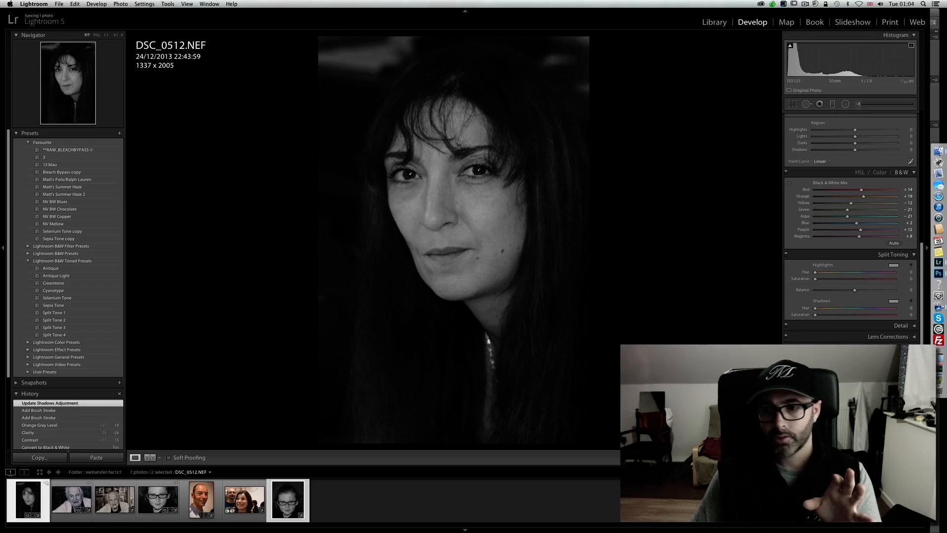
drag(852, 374, 897, 394)
click(855, 379)
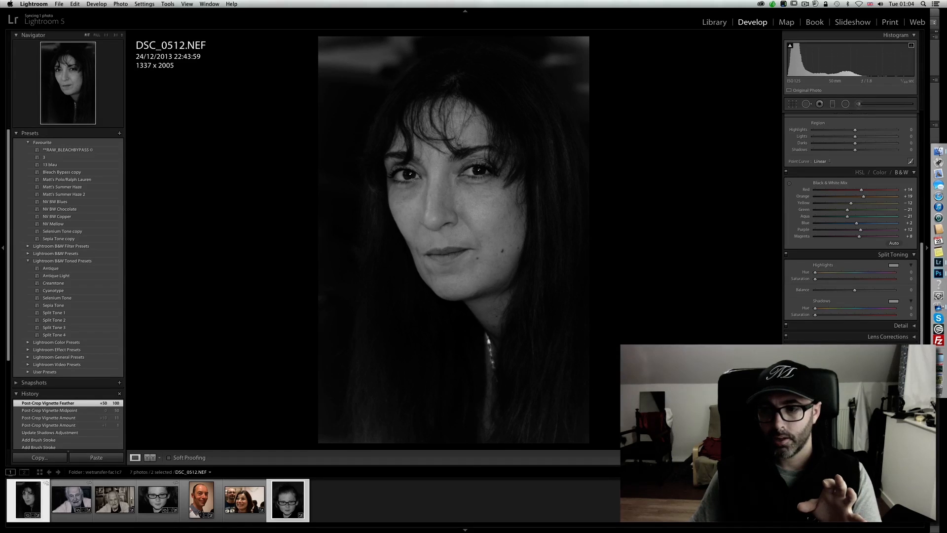
drag(860, 373, 858, 373)
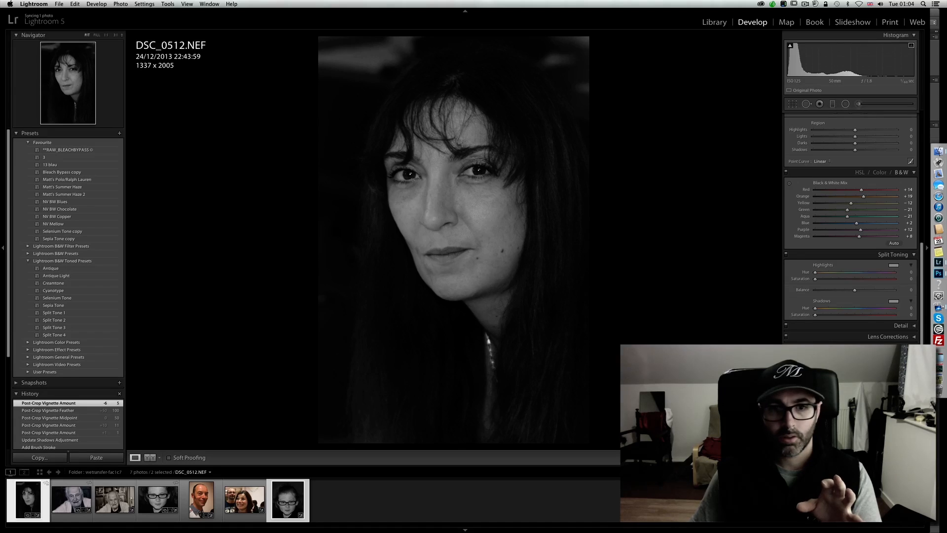
drag(858, 373, 856, 373)
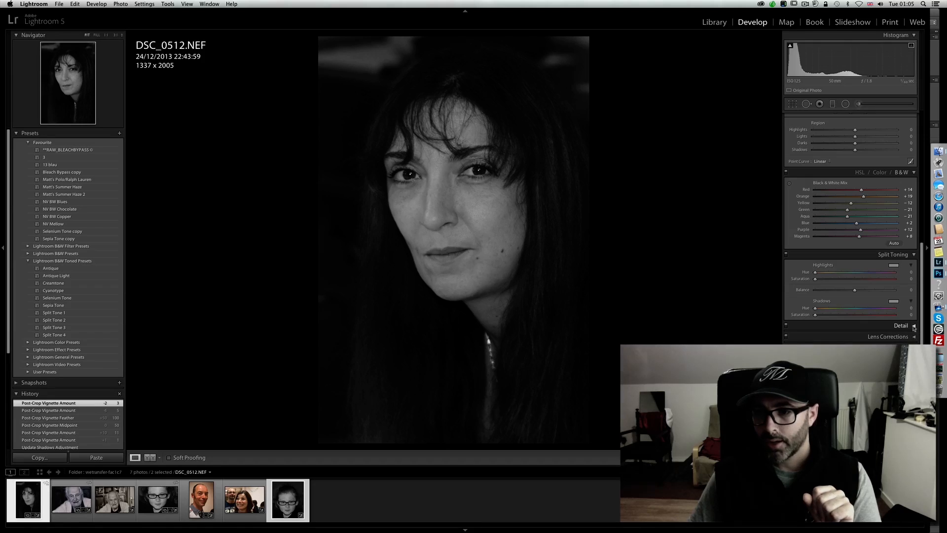
click(914, 327)
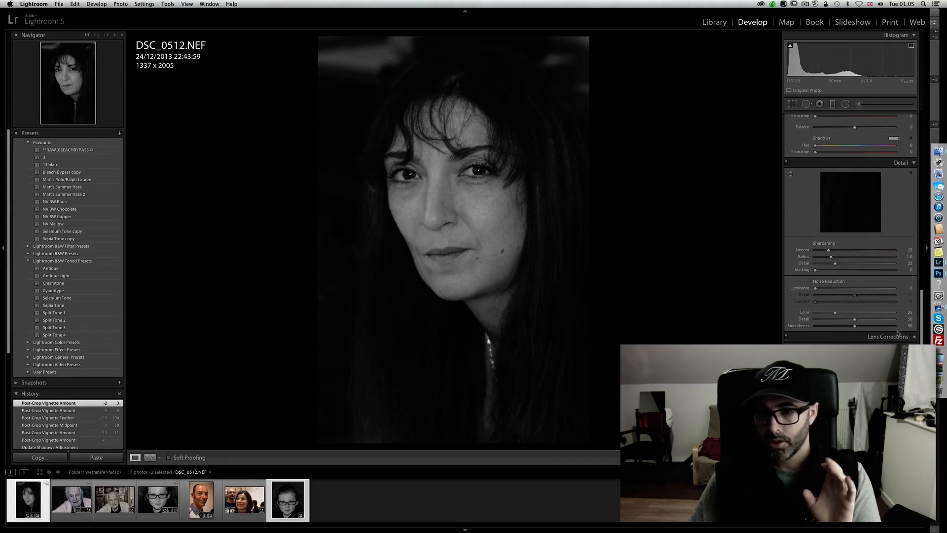
click(911, 162)
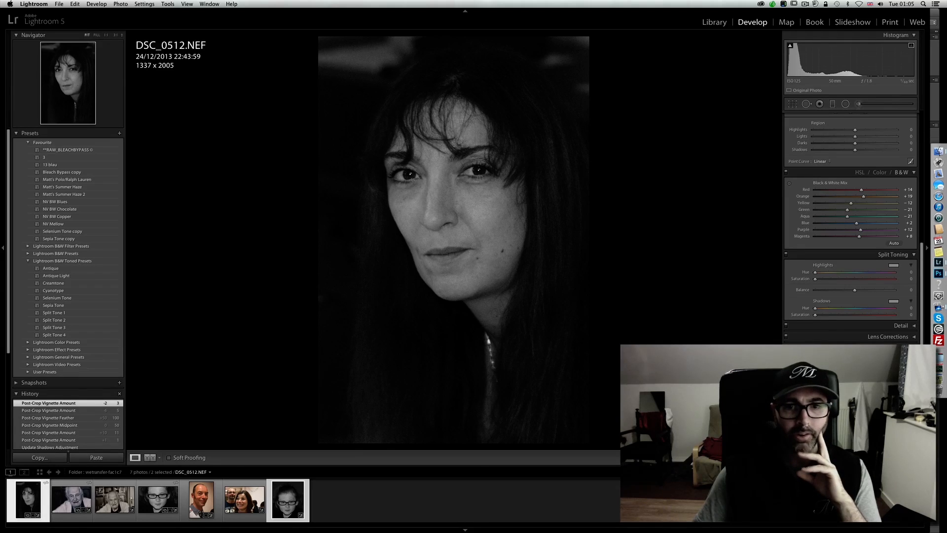
click(815, 416)
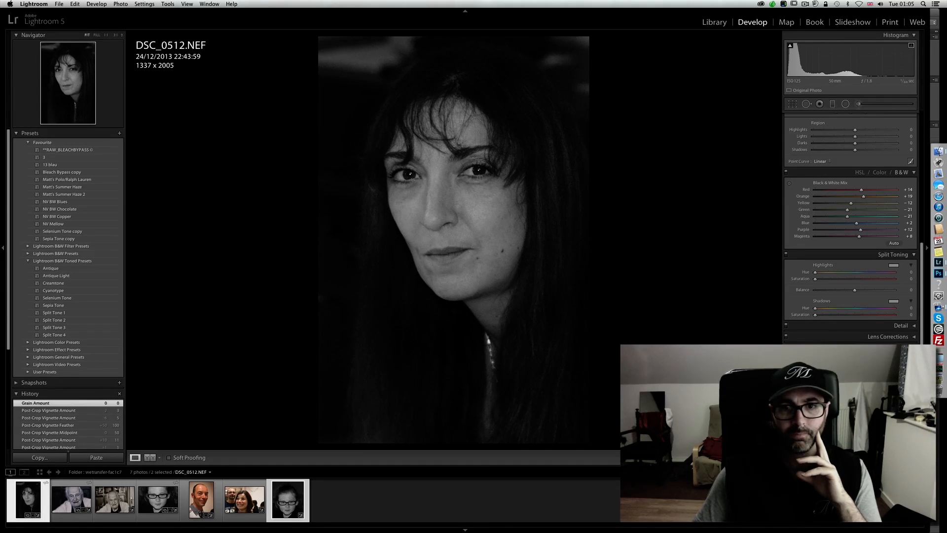
click(815, 416)
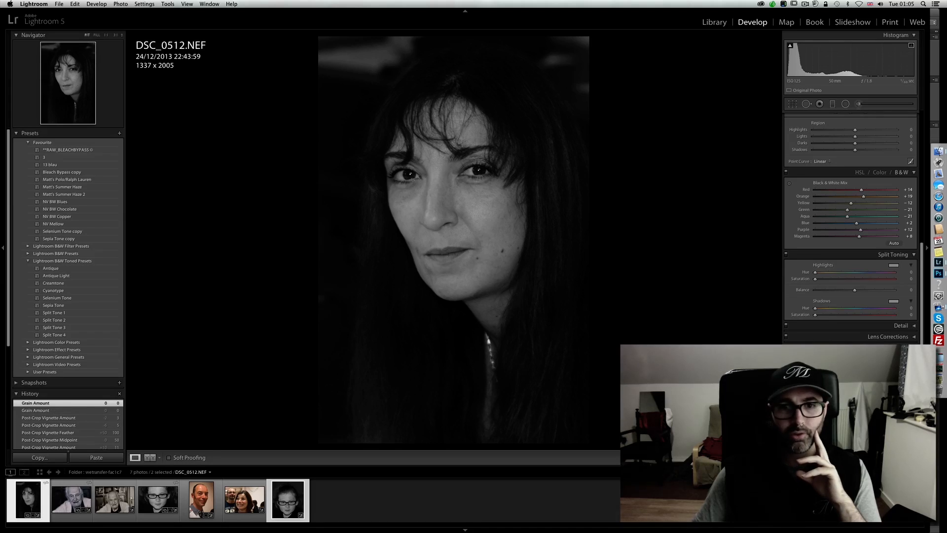
- Warm the split-toning highlights with hue 32 and saturation 17
drag(923, 254, 926, 231)
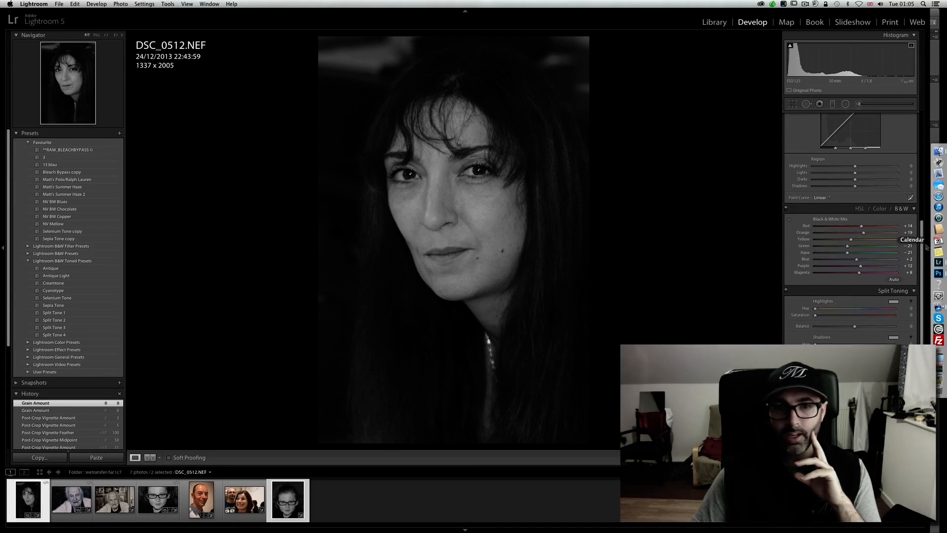
click(893, 301)
mouse_move(753, 325)
mouse_down()
mouse_move(841, 319)
mouse_move(747, 319)
mouse_move(755, 330)
mouse_up()
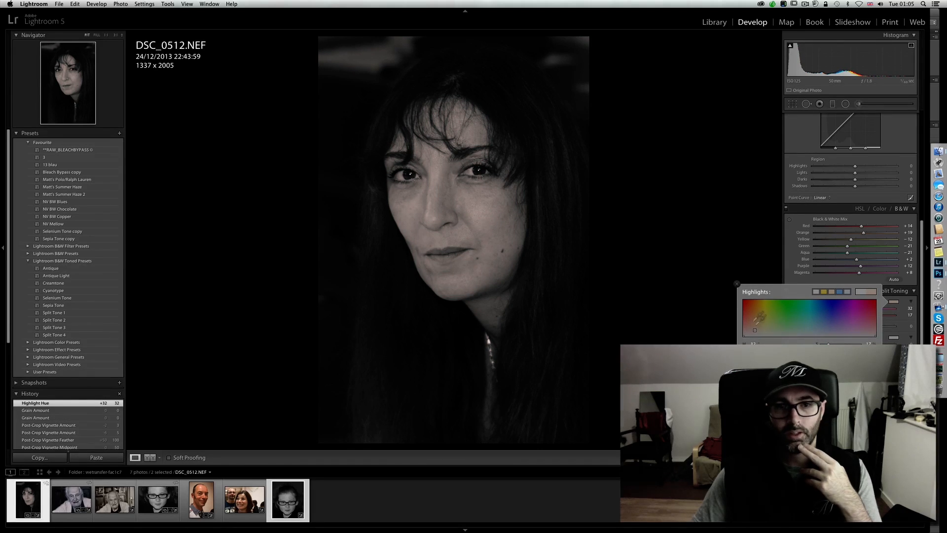
- Tint the split-toning shadows a muted blue with hue 240
click(894, 338)
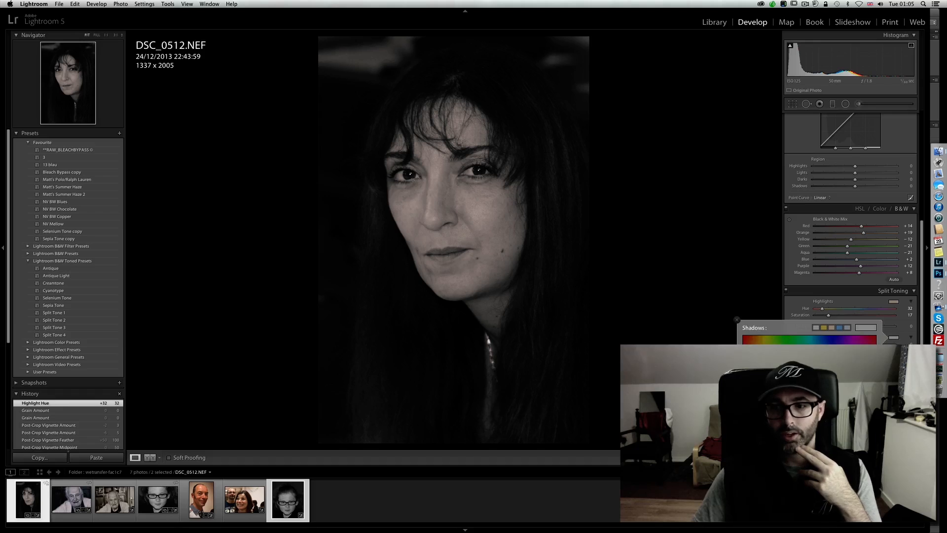
click(822, 362)
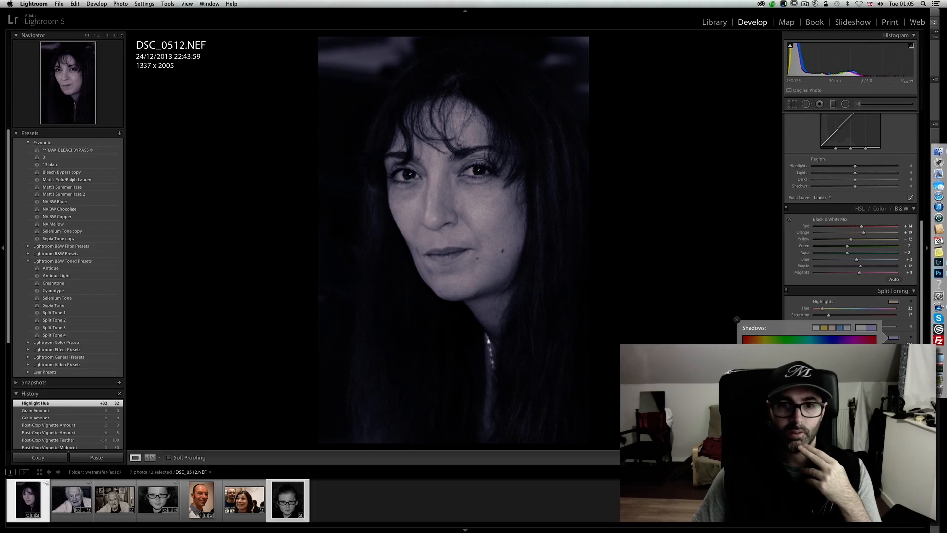
drag(833, 362, 832, 361)
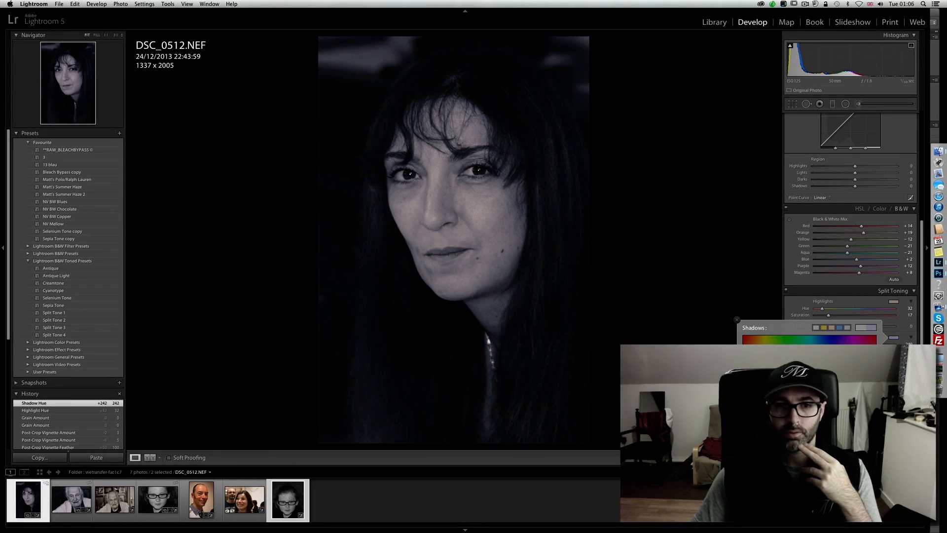
click(832, 360)
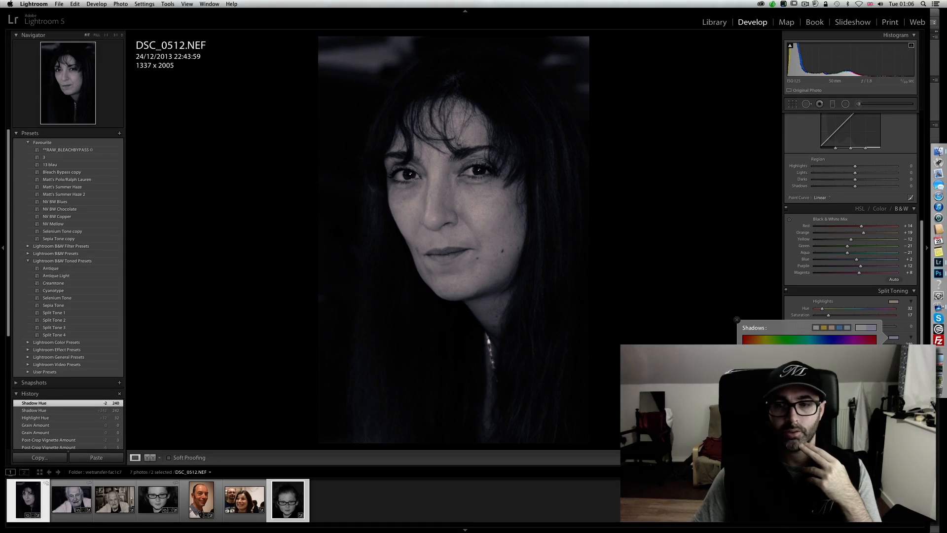
click(806, 309)
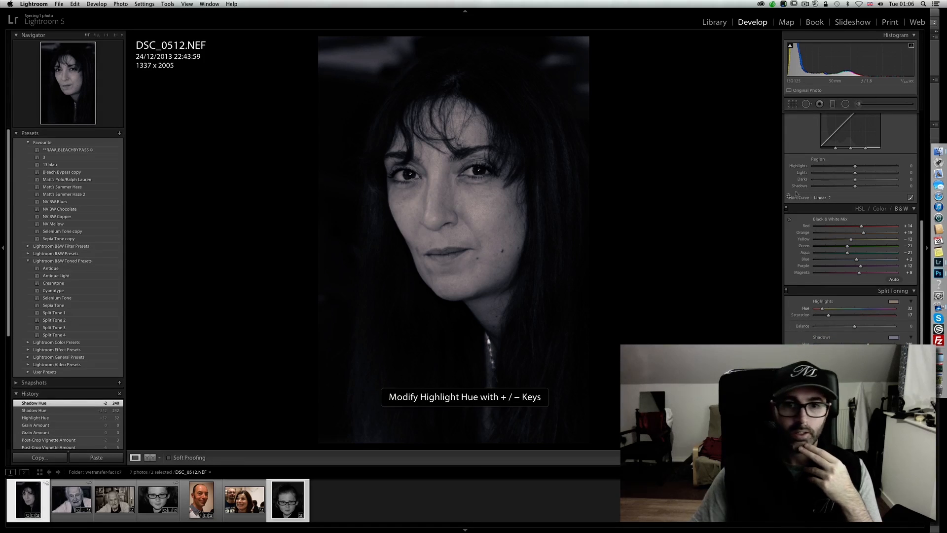
- Raise the portrait's contrast to +25 and its white balance temperature to 6515
click(845, 103)
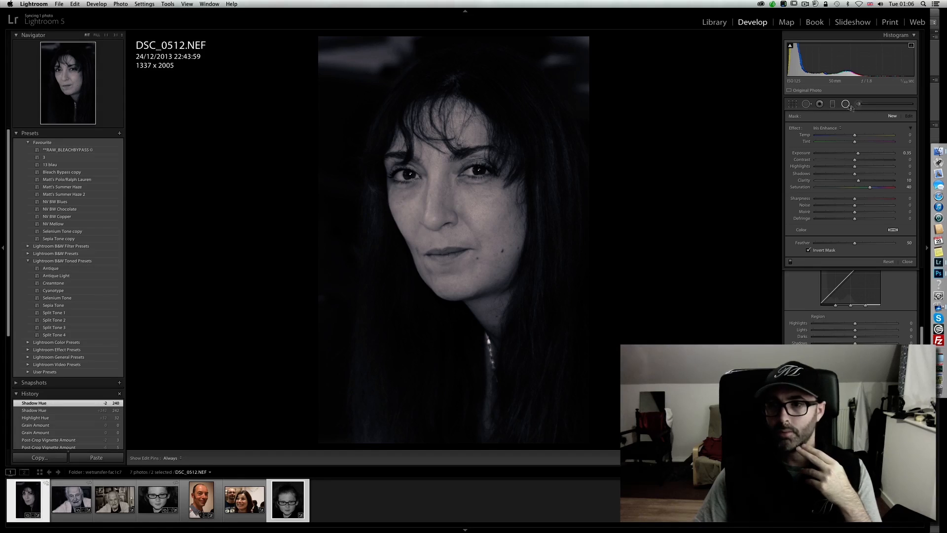
click(847, 104)
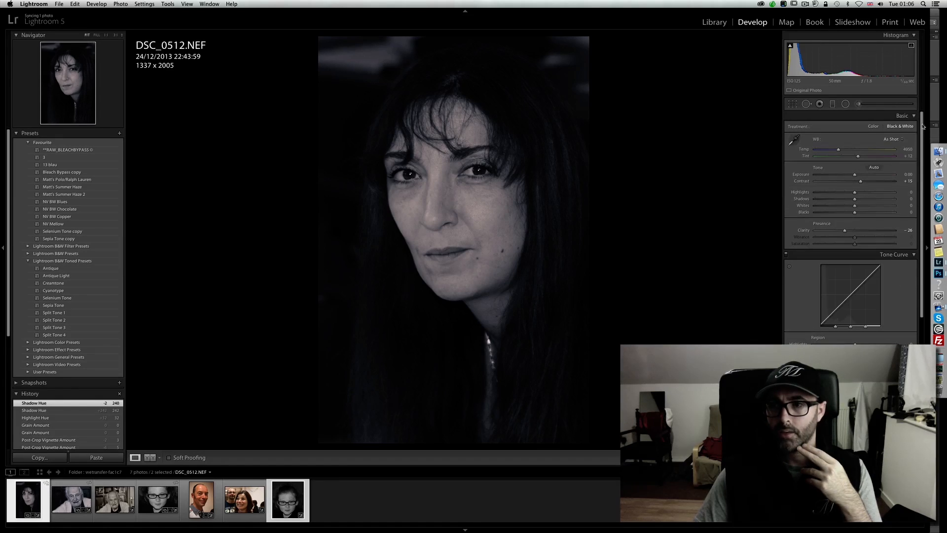
drag(861, 182, 864, 182)
drag(839, 149, 851, 151)
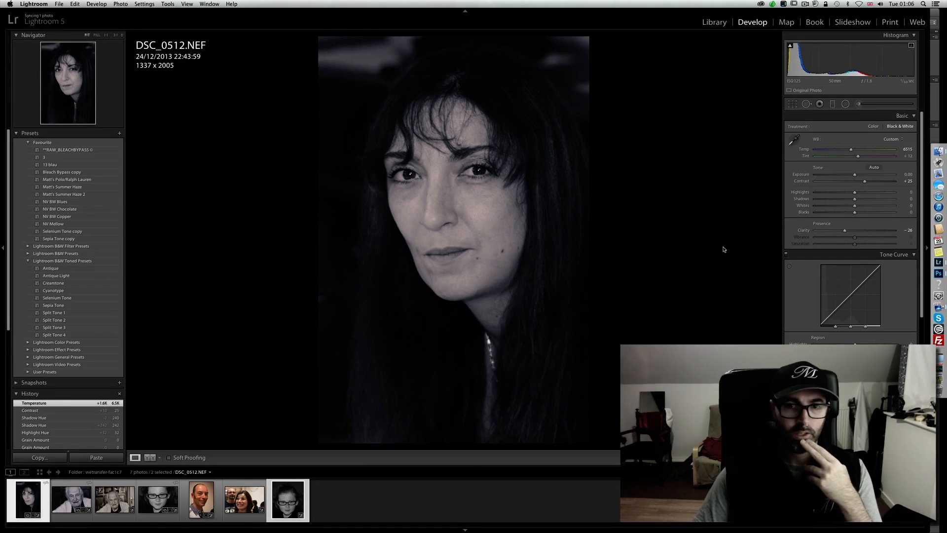
- Adjust the existing brush mask over the bright background patch by setting contrast to 3 and lowering its shadows
click(858, 104)
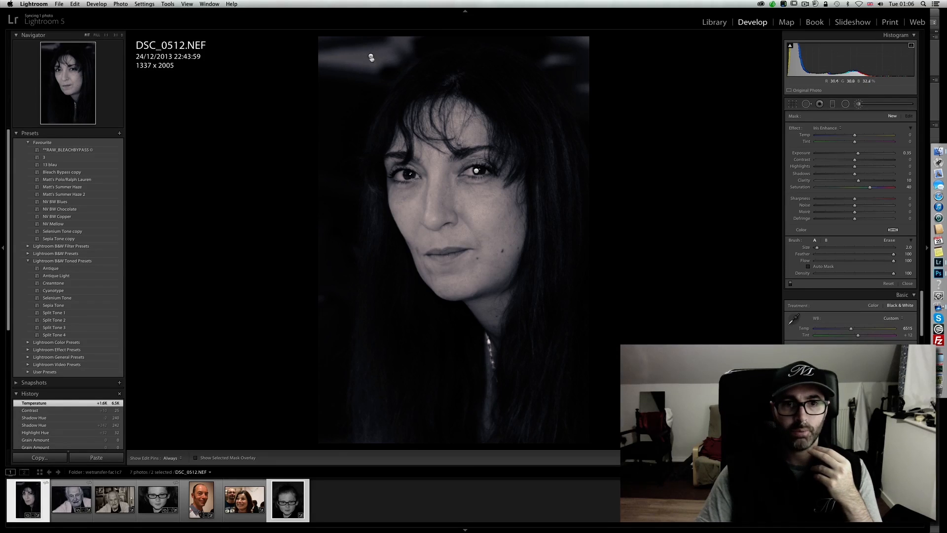
click(371, 58)
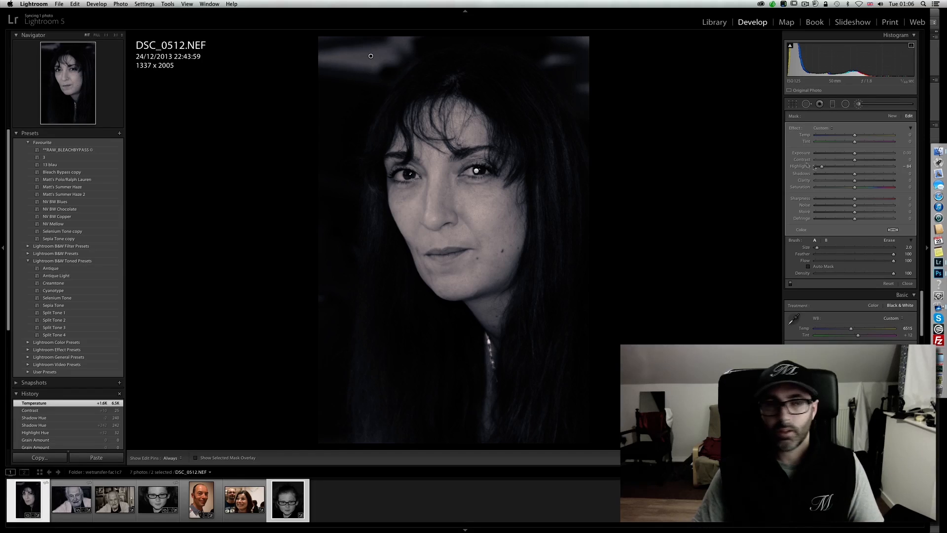
drag(853, 159, 830, 175)
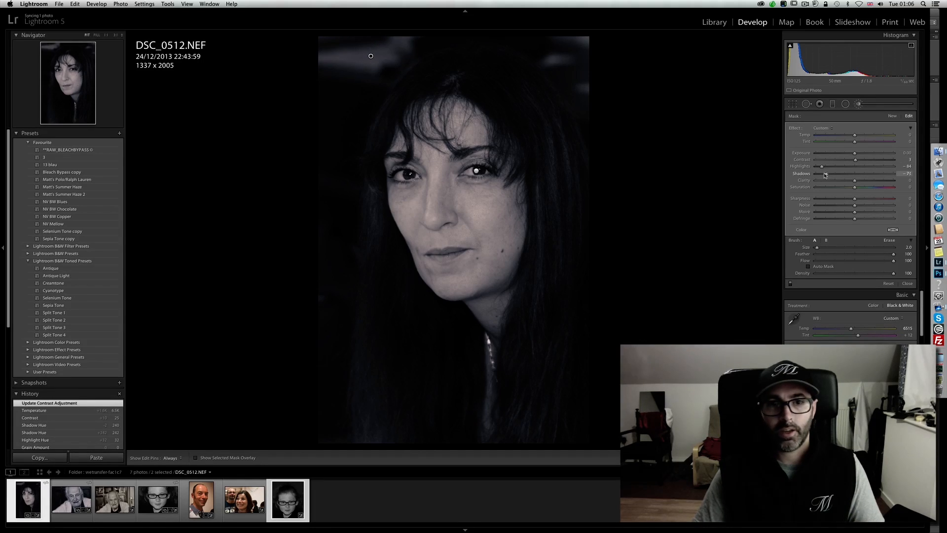
drag(820, 174, 819, 175)
click(858, 104)
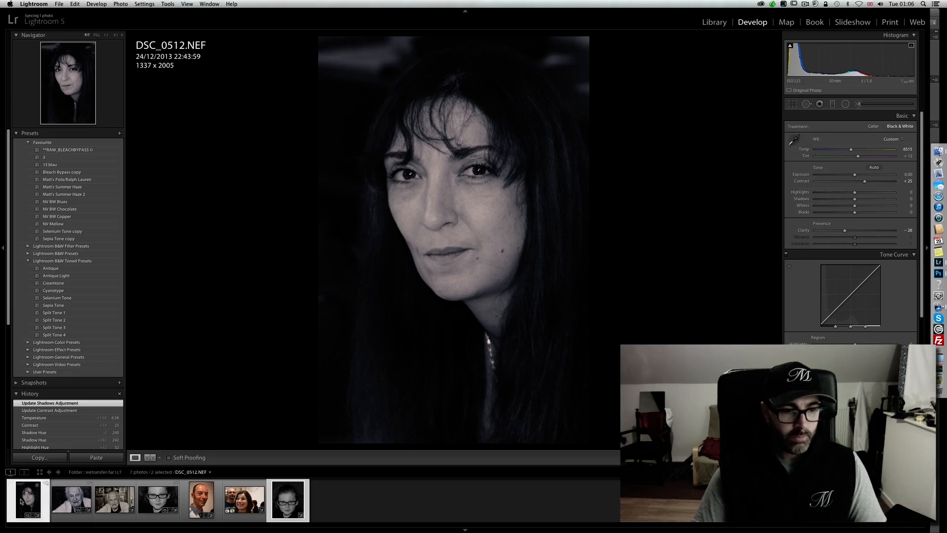
- Create virtual copies of the selected photos and return the original DSC_0512.NEF to its Reset Crop history state
right_click(21, 501)
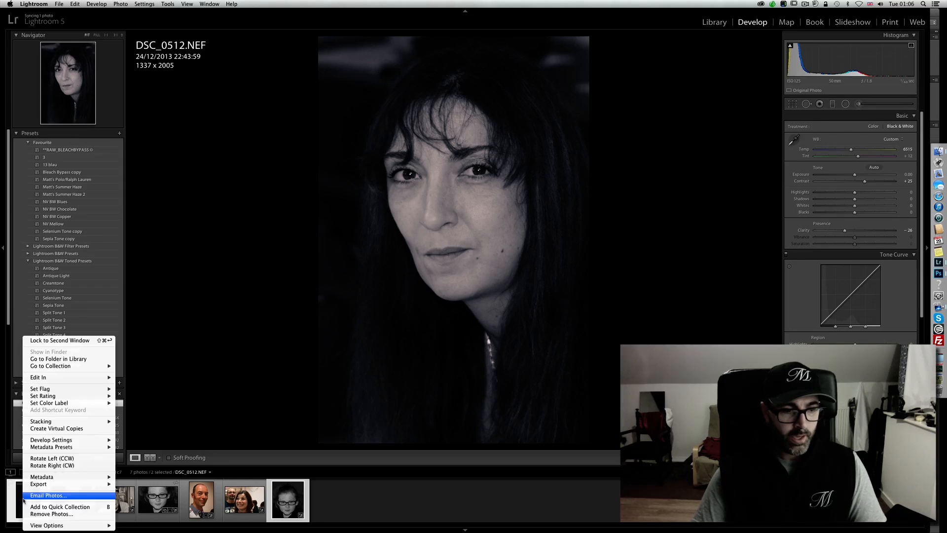
click(69, 428)
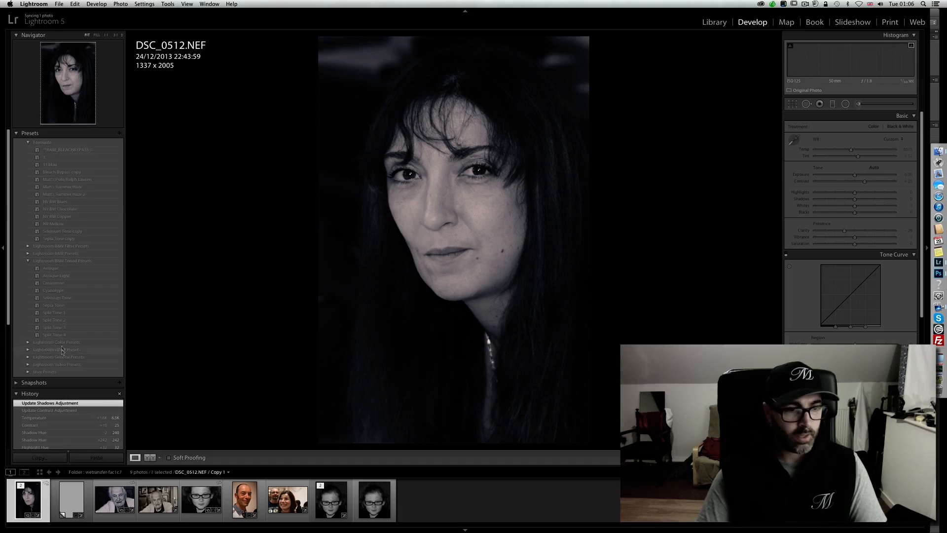
scroll(64, 375, down, 5)
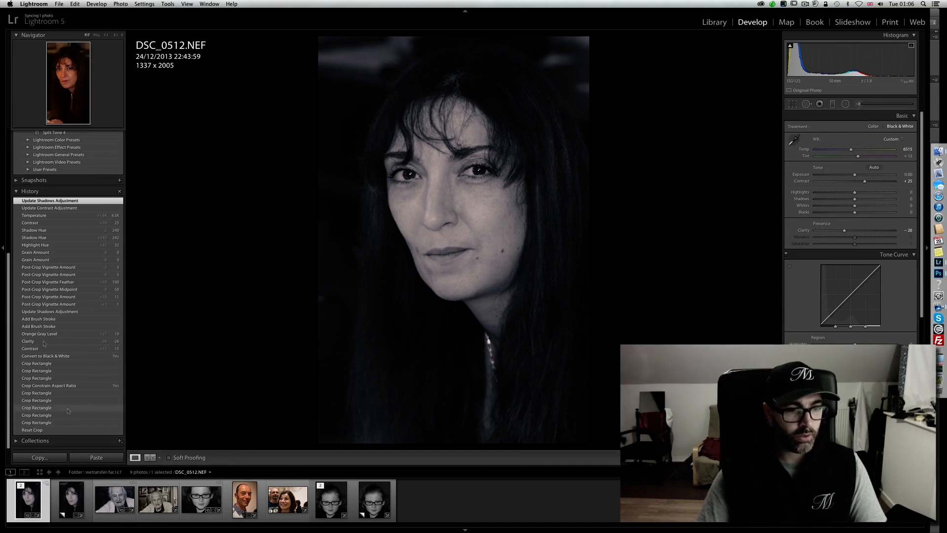
click(41, 430)
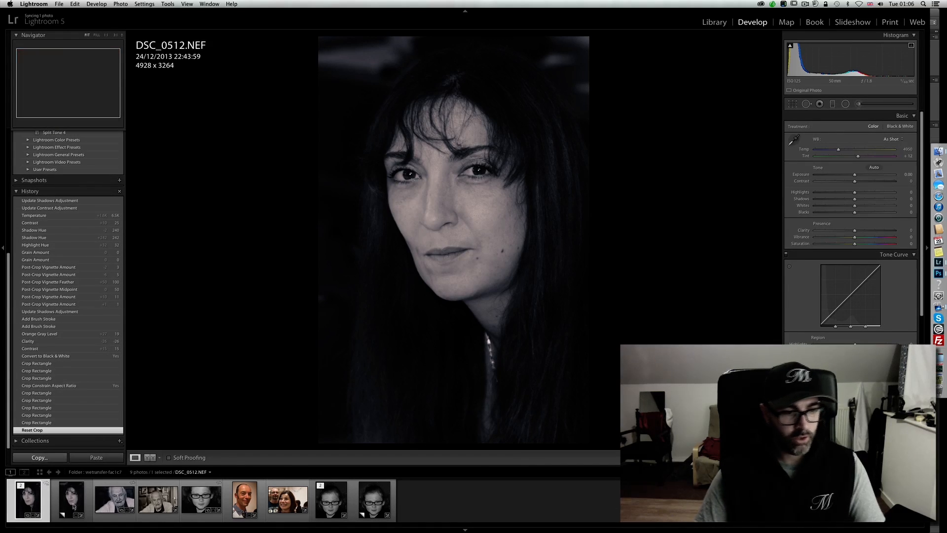
- Compare the original DSC_0512.NEF side by side with its edited virtual copy, with side panels hidden and the lights out
super+click(74, 506)
click(40, 472)
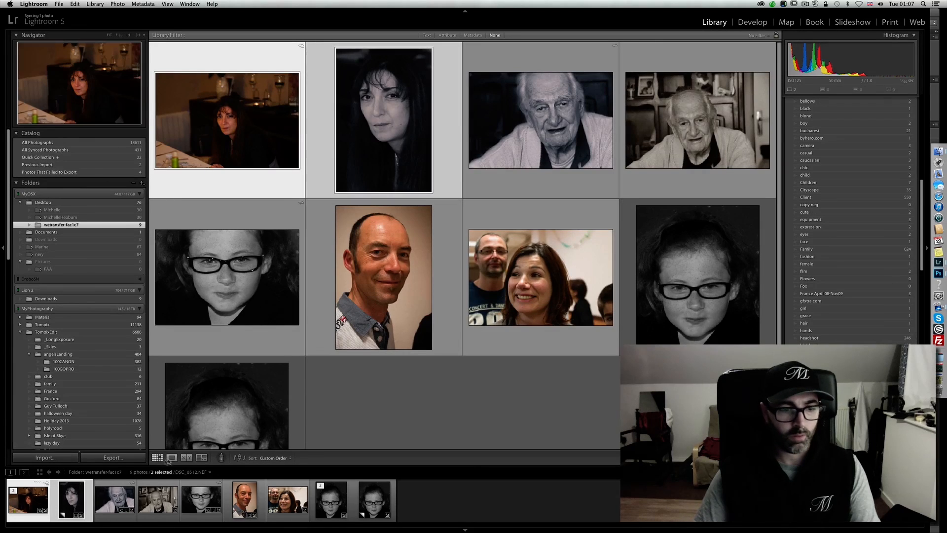
key(c)
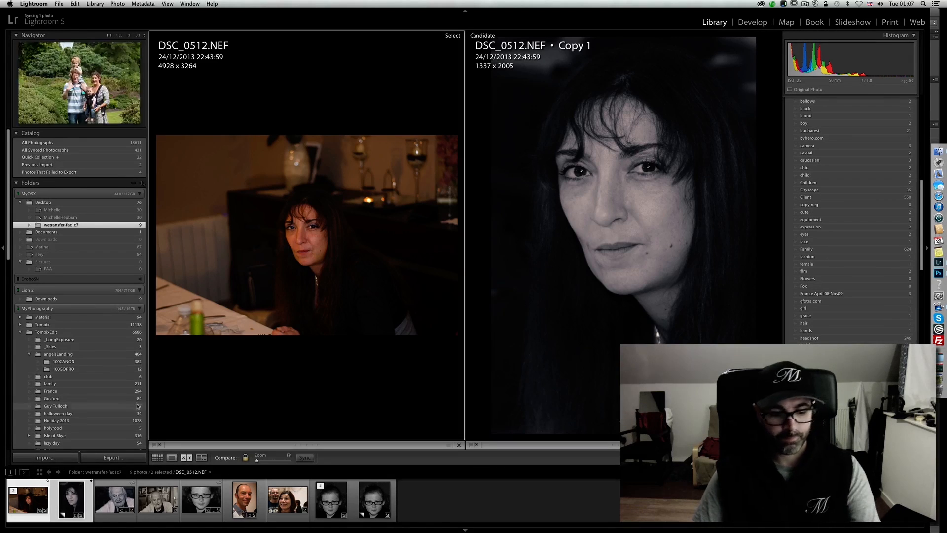
key(l)
key(shift+Tab)
key(l)
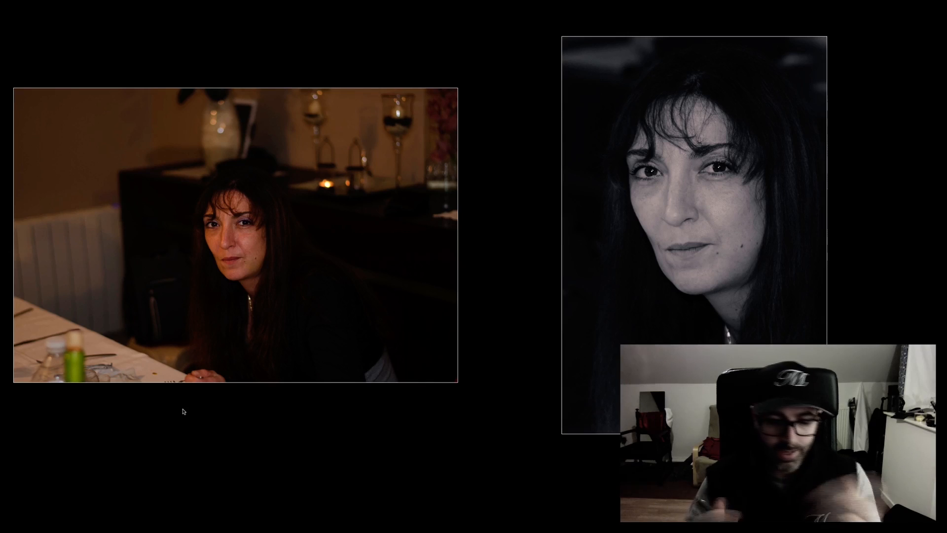
key(l)
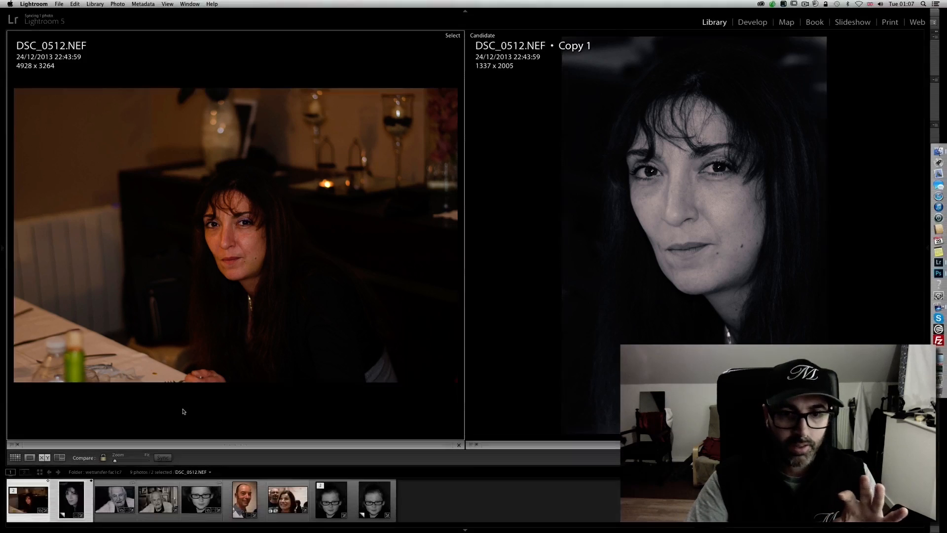
- Return to the Library grid with the side panels shown and review the folder's portraits
click(15, 458)
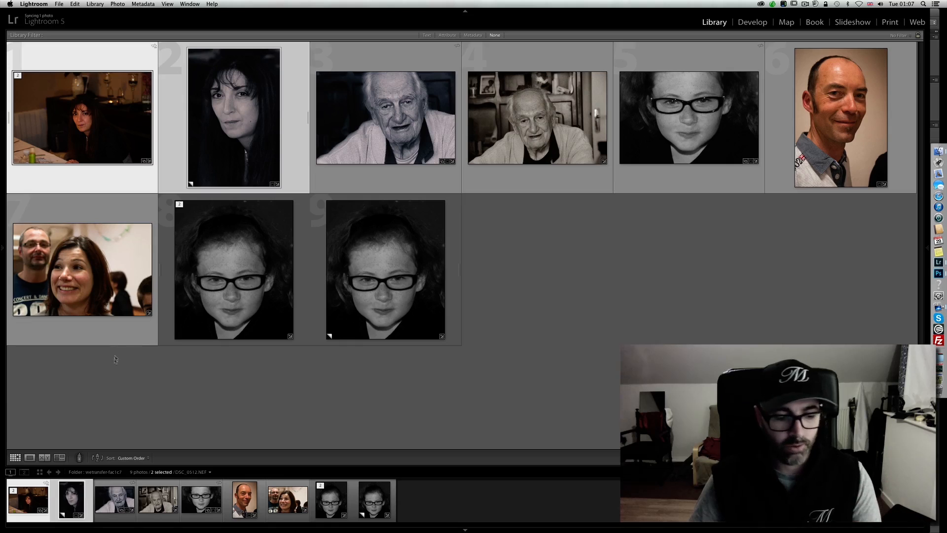
key(Tab)
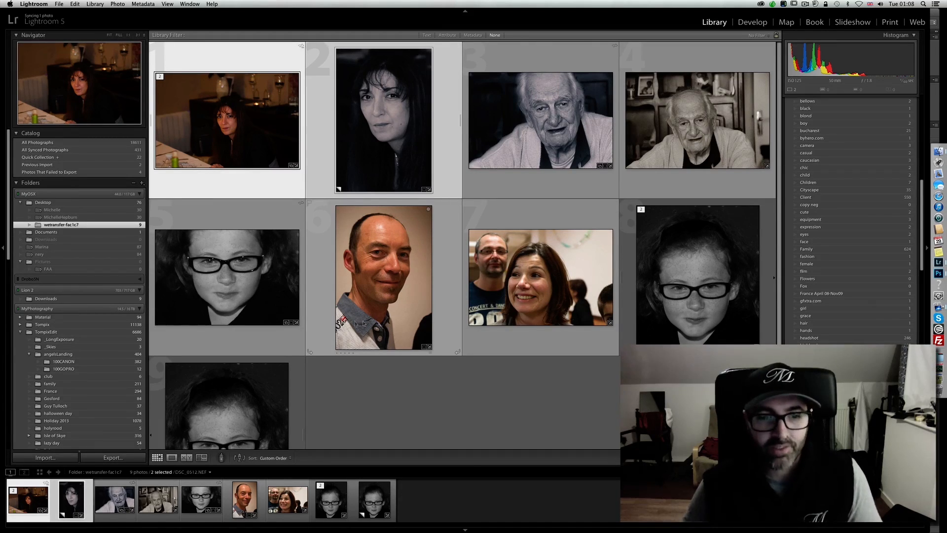
scroll(405, 380, down, 1)
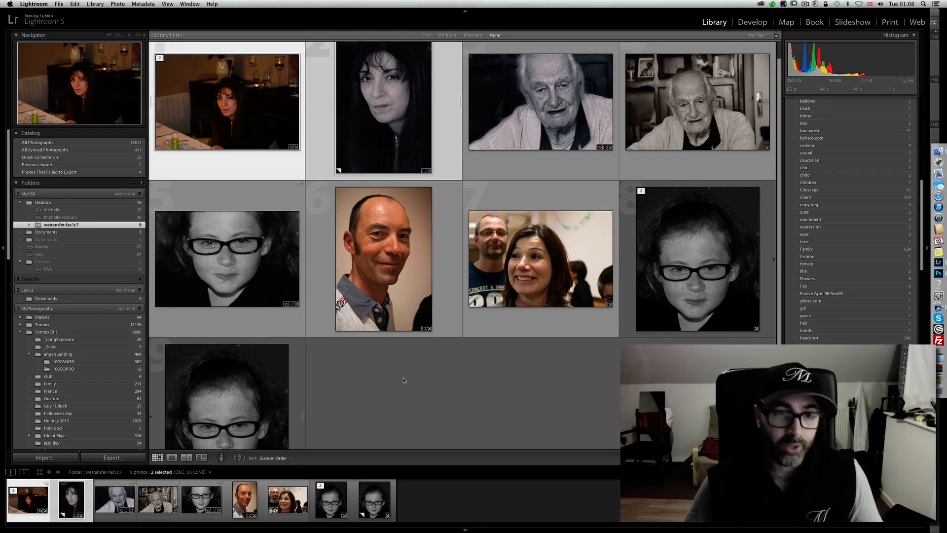
scroll(404, 380, up, 1)
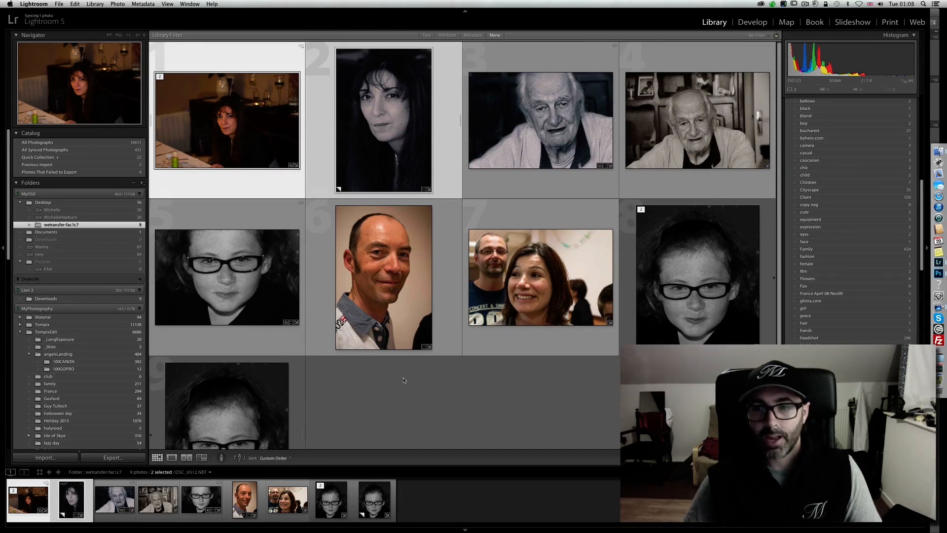